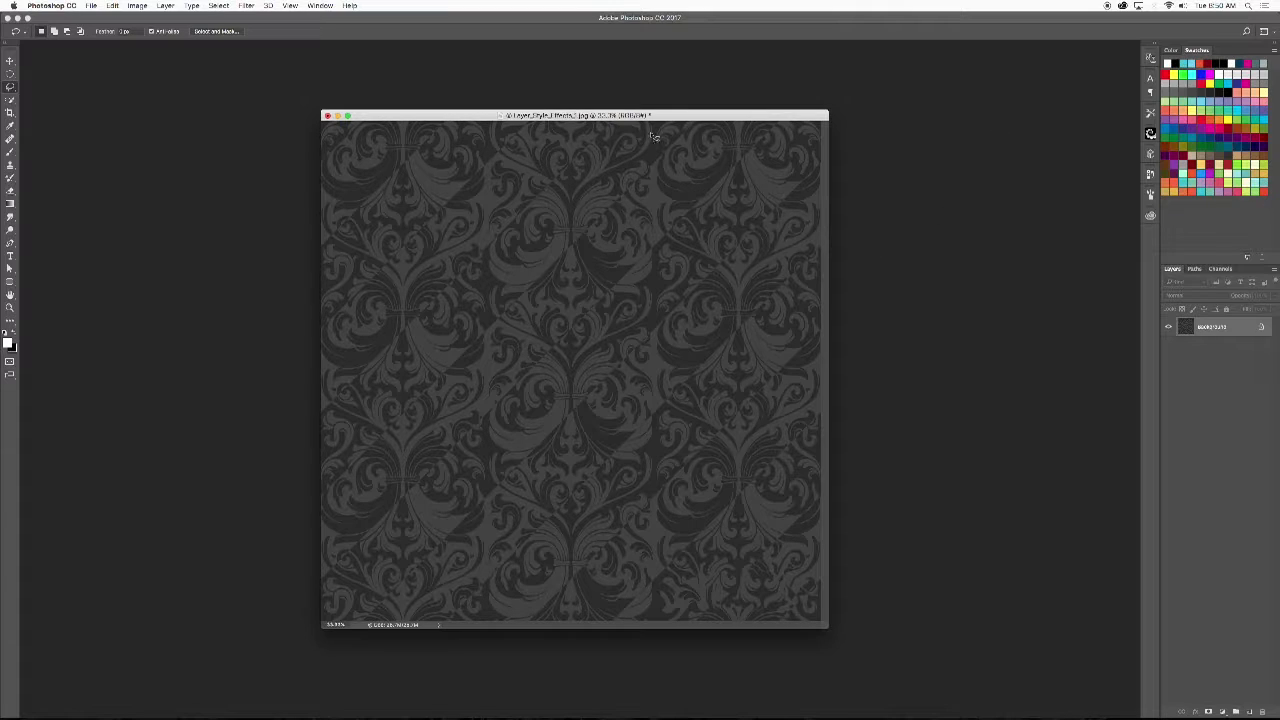
- Define the damask image as a pattern named CLASSICAL BACKGROUND and close the image file
drag(664, 115, 674, 118)
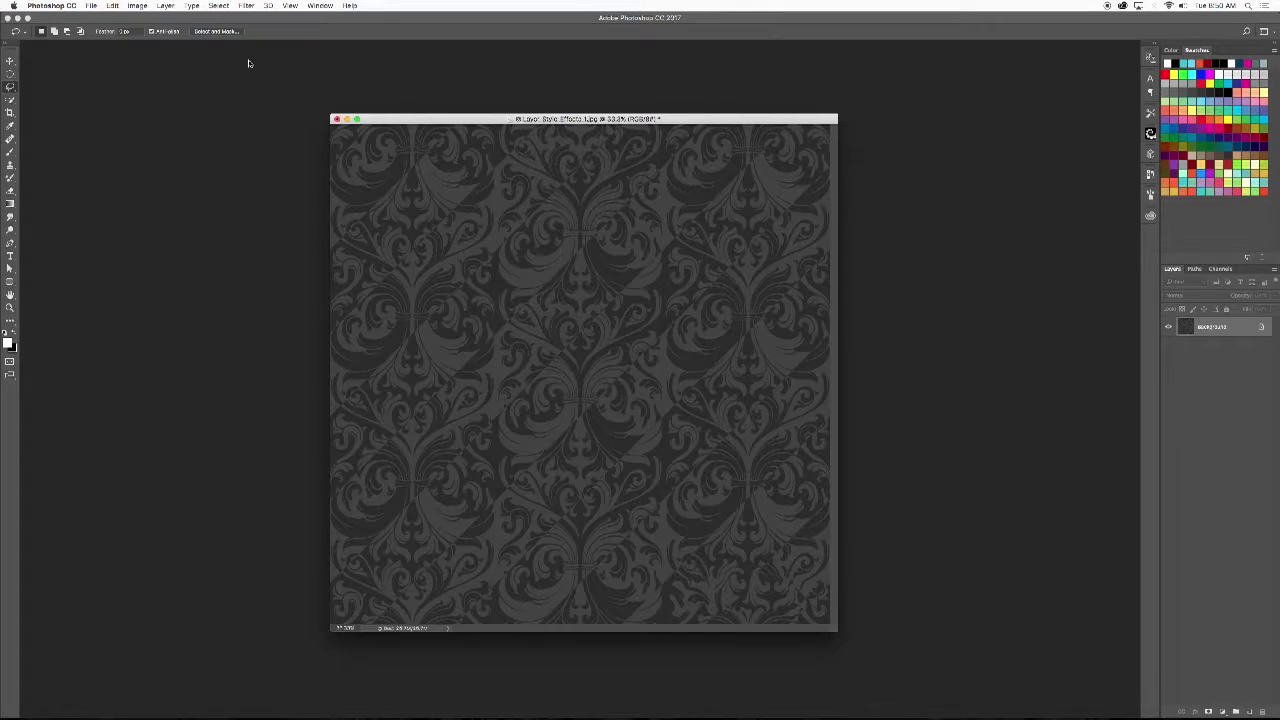
click(114, 6)
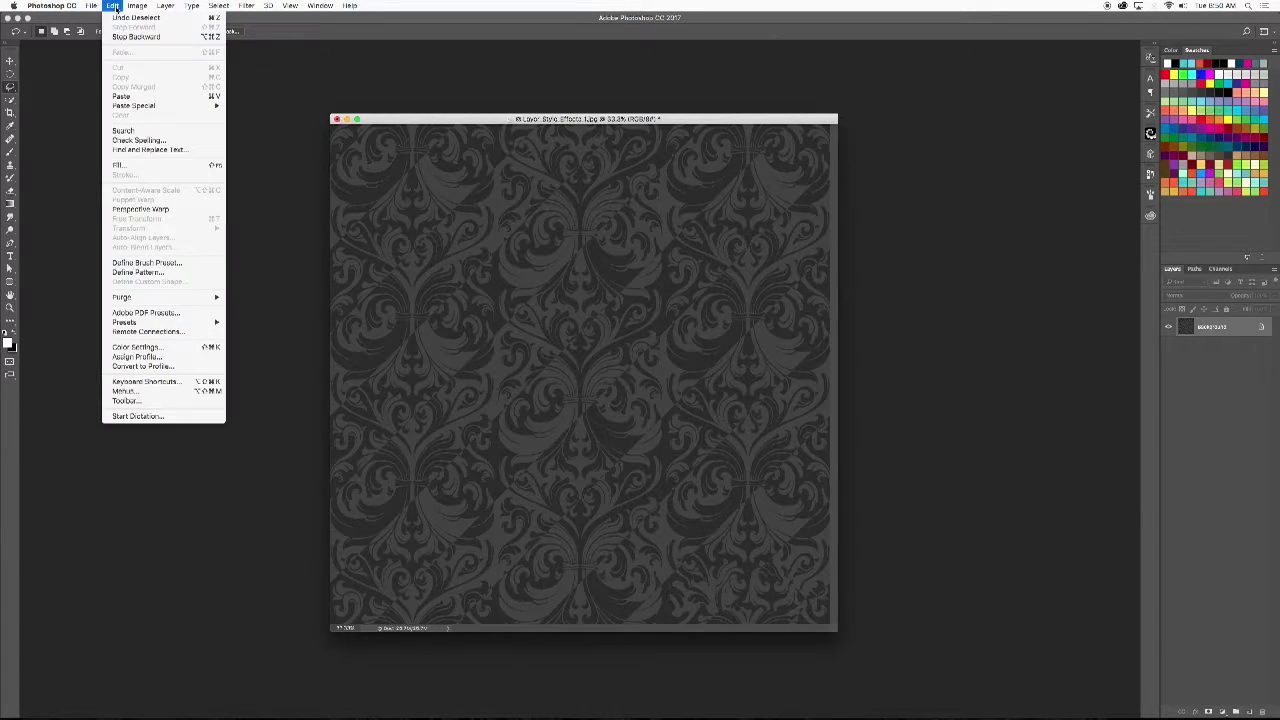
click(151, 273)
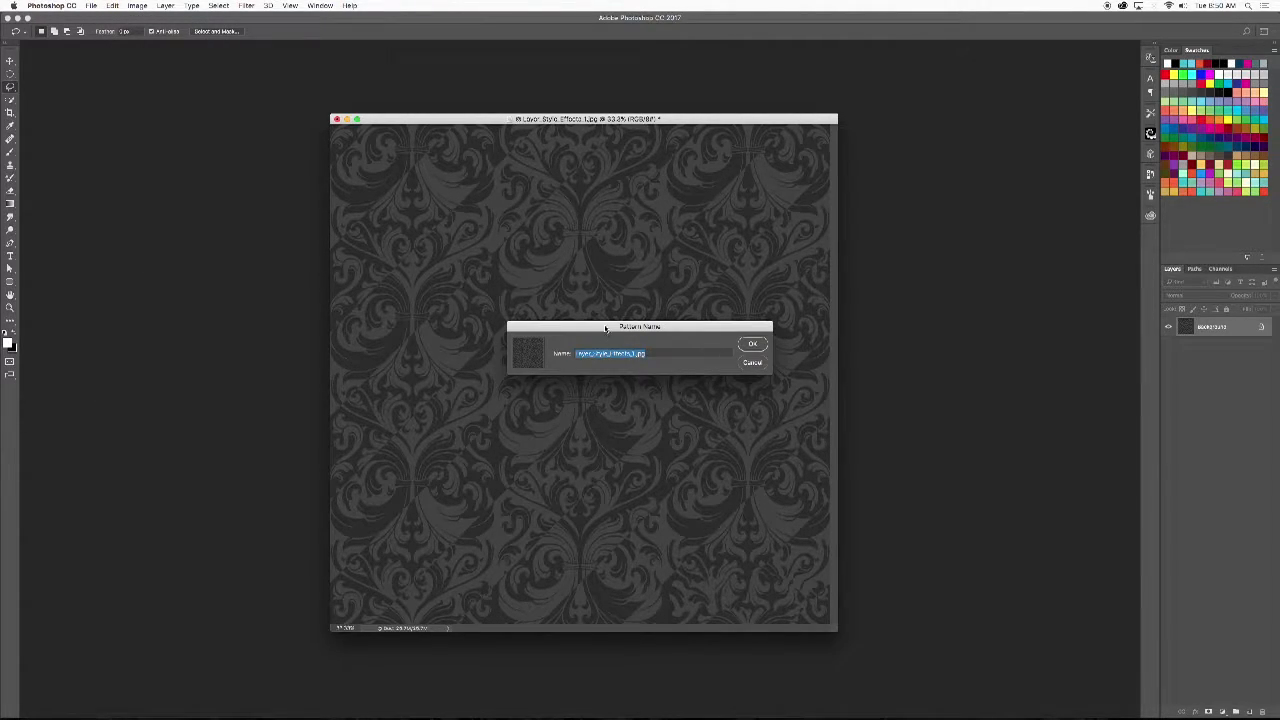
text(SLASSICAL BACKGROUND)
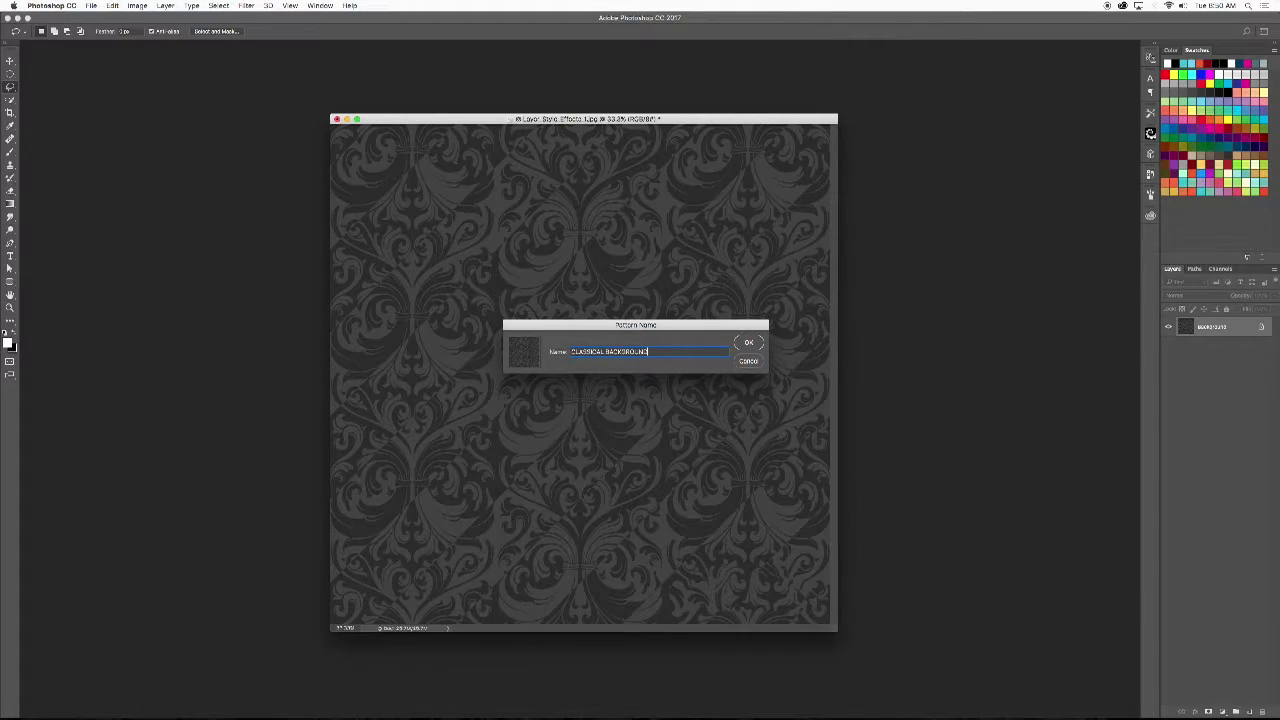
click(748, 342)
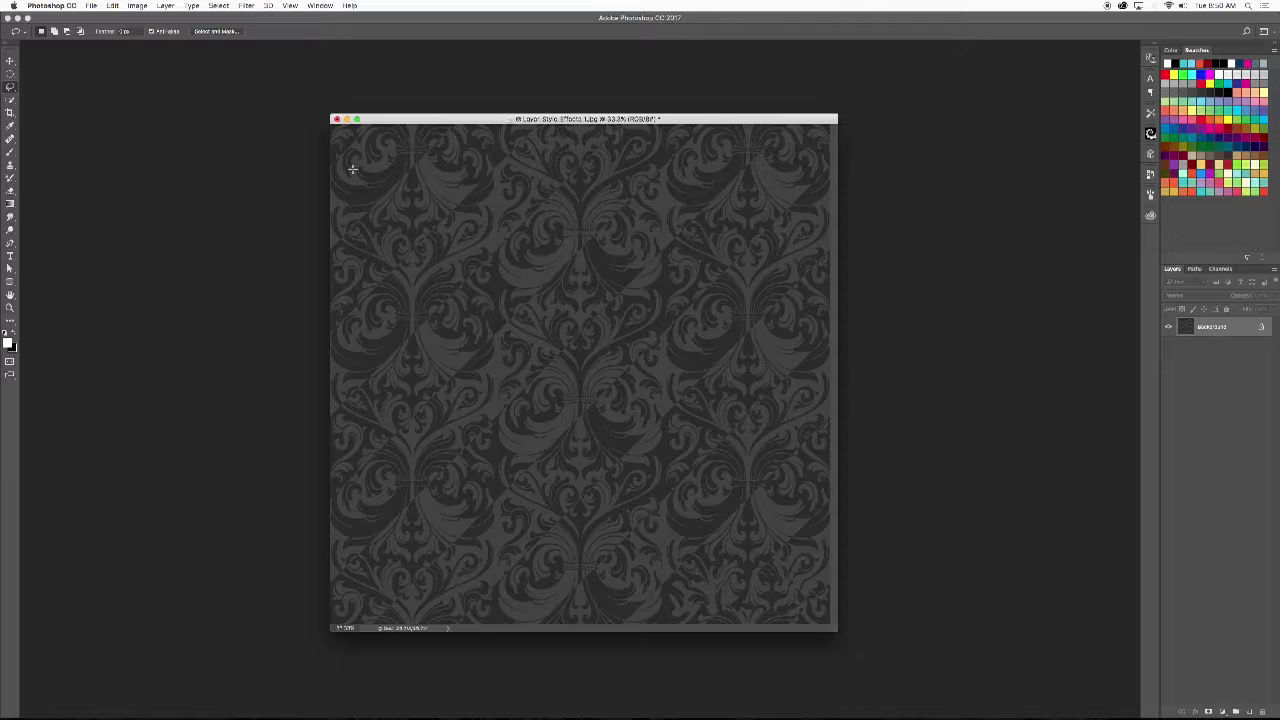
click(336, 119)
click(607, 231)
- Create a new 7 by 7 inch RGB document at 100 pixels/inch with a black background
click(91, 5)
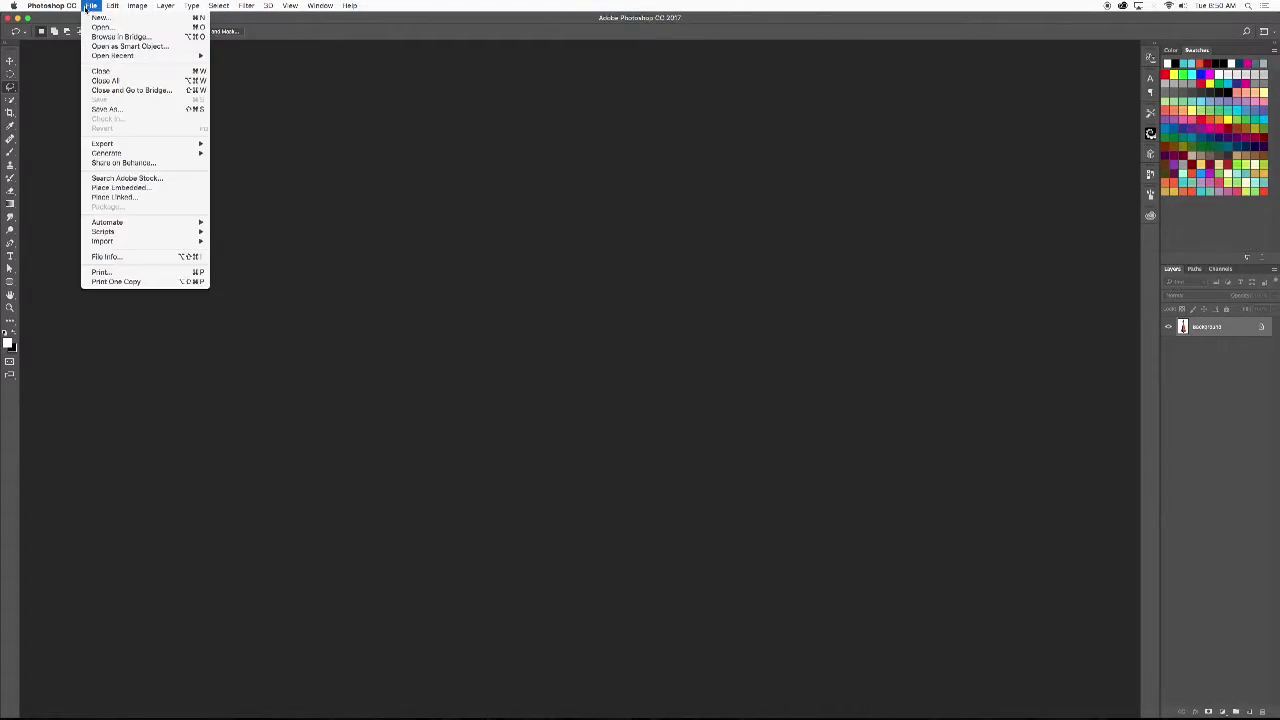
click(104, 18)
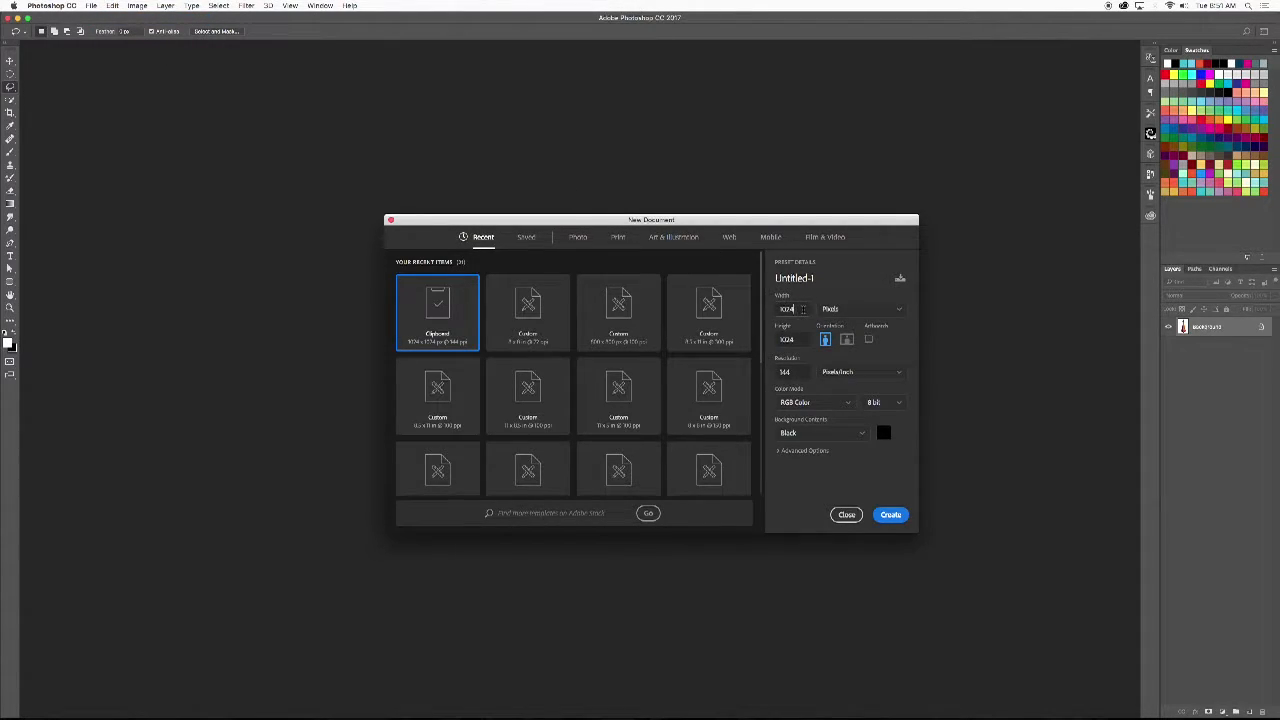
click(853, 311)
click(847, 344)
drag(804, 310, 755, 290)
text(7)
key(Tab)
text(7)
key(Tab)
key(Tab)
key(Tab)
key(Tab)
key(Tab)
text(100)
key(Return)
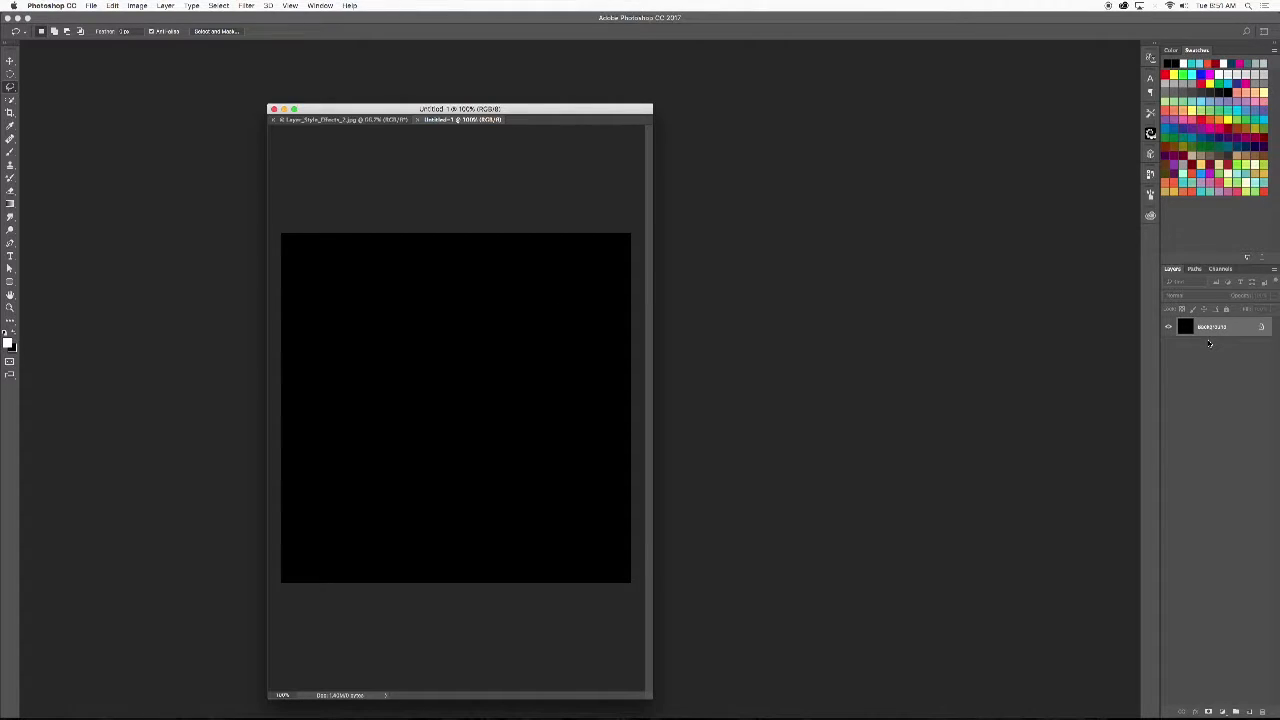
- Create a new layer named BACKGROUND above the black background layer and delete it again
key(super+n)
key(Escape)
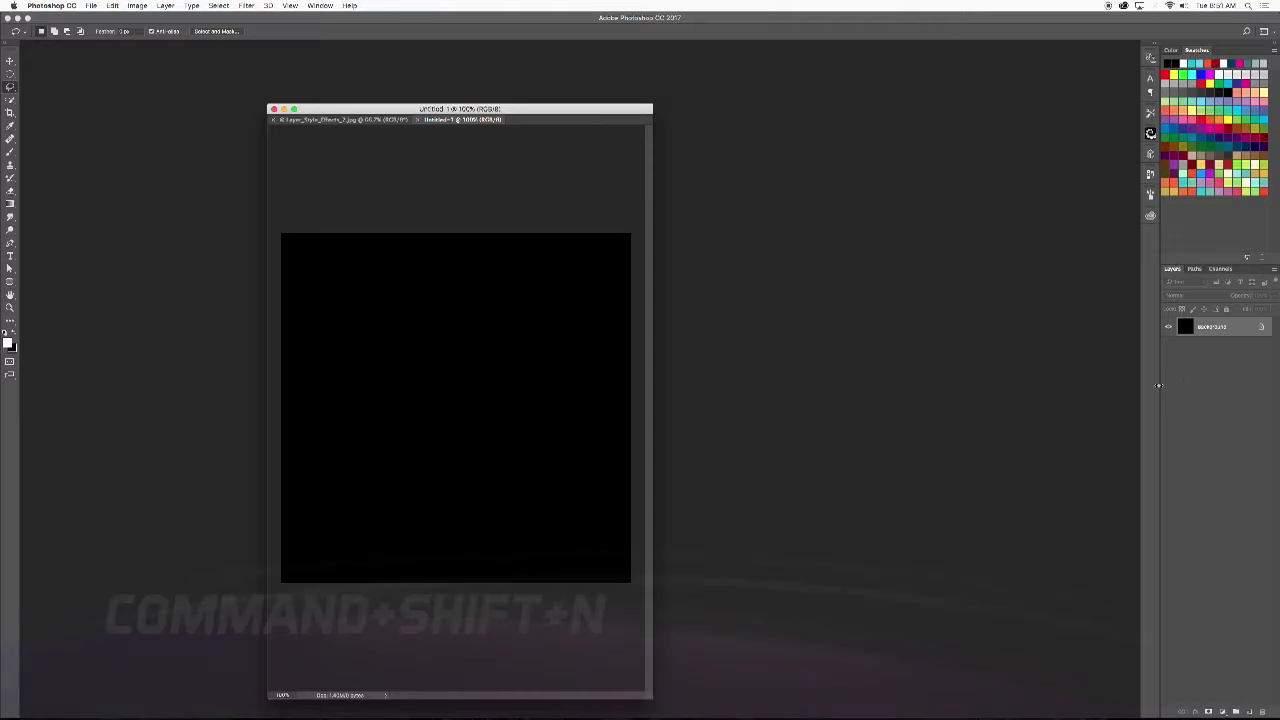
key(super+shift+n)
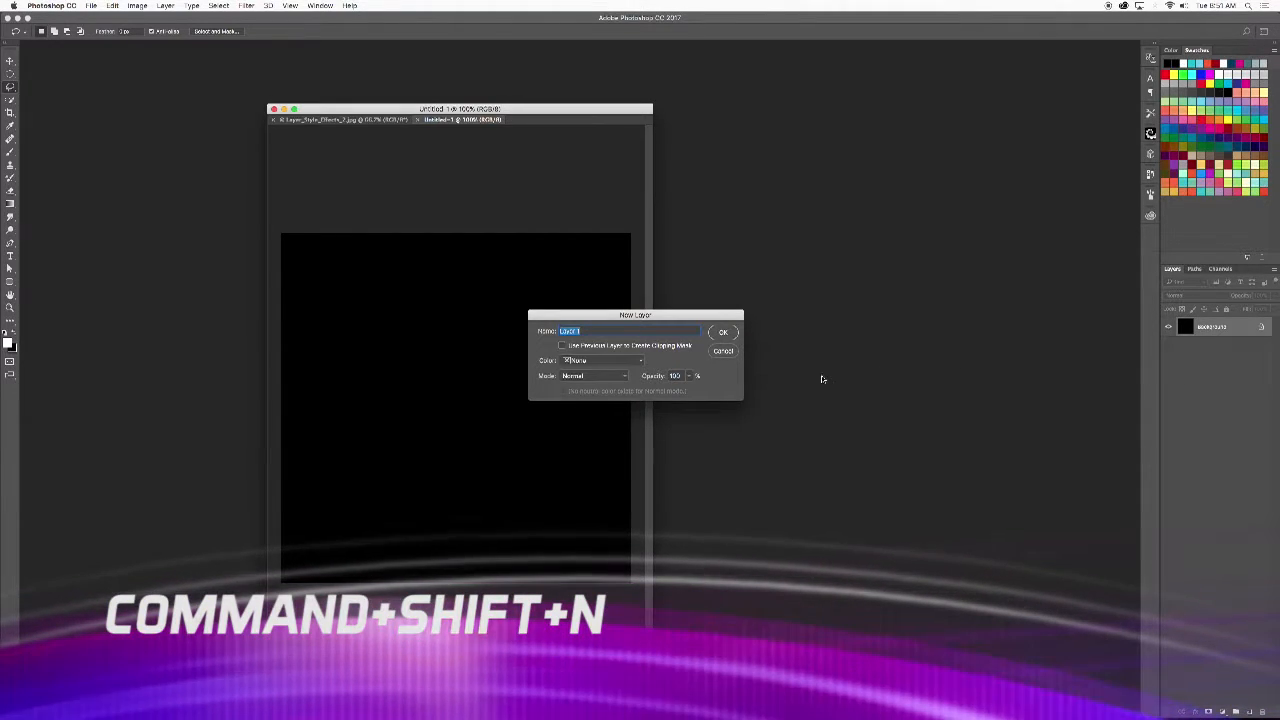
text(BlACK)
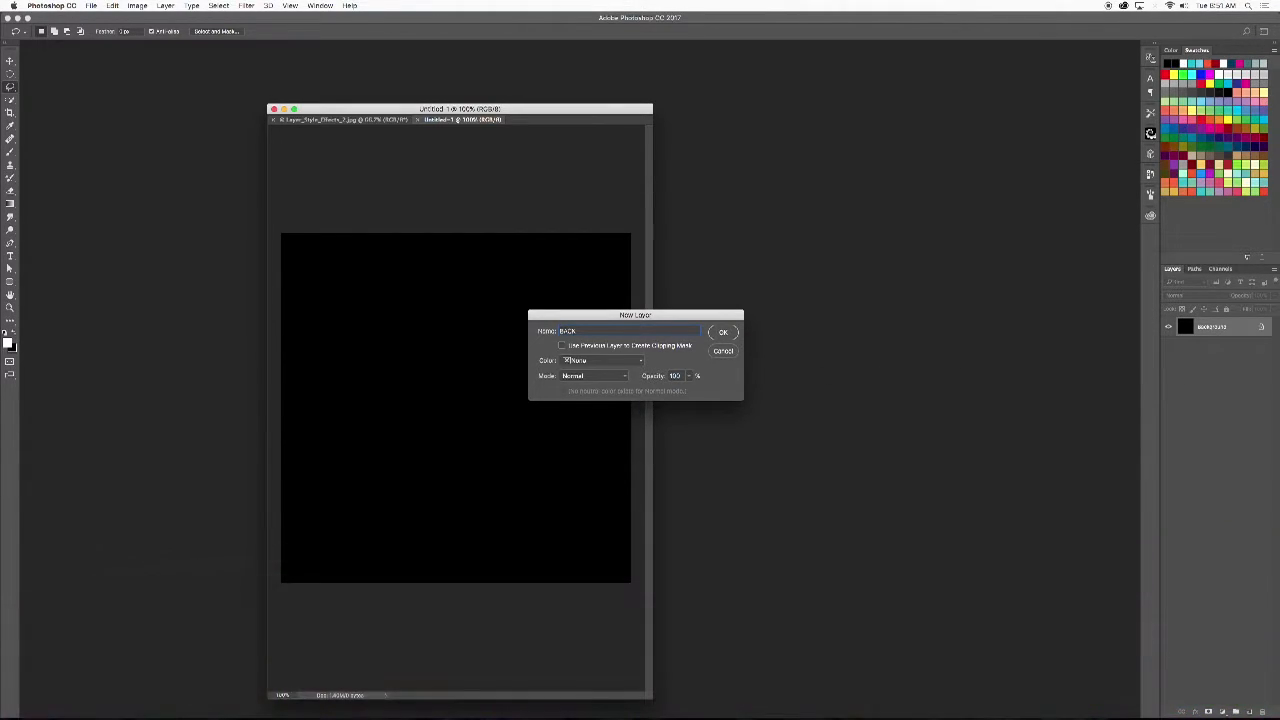
text(GROUND)
key(Return)
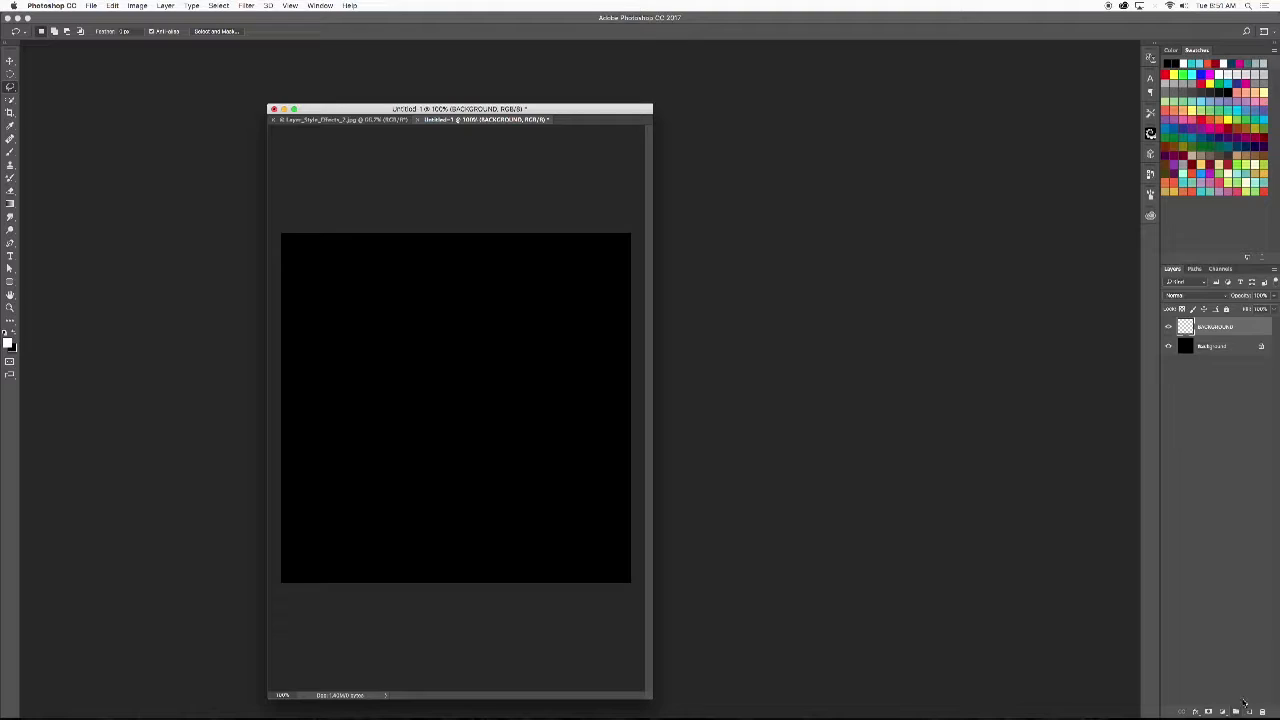
drag(1230, 330, 1262, 711)
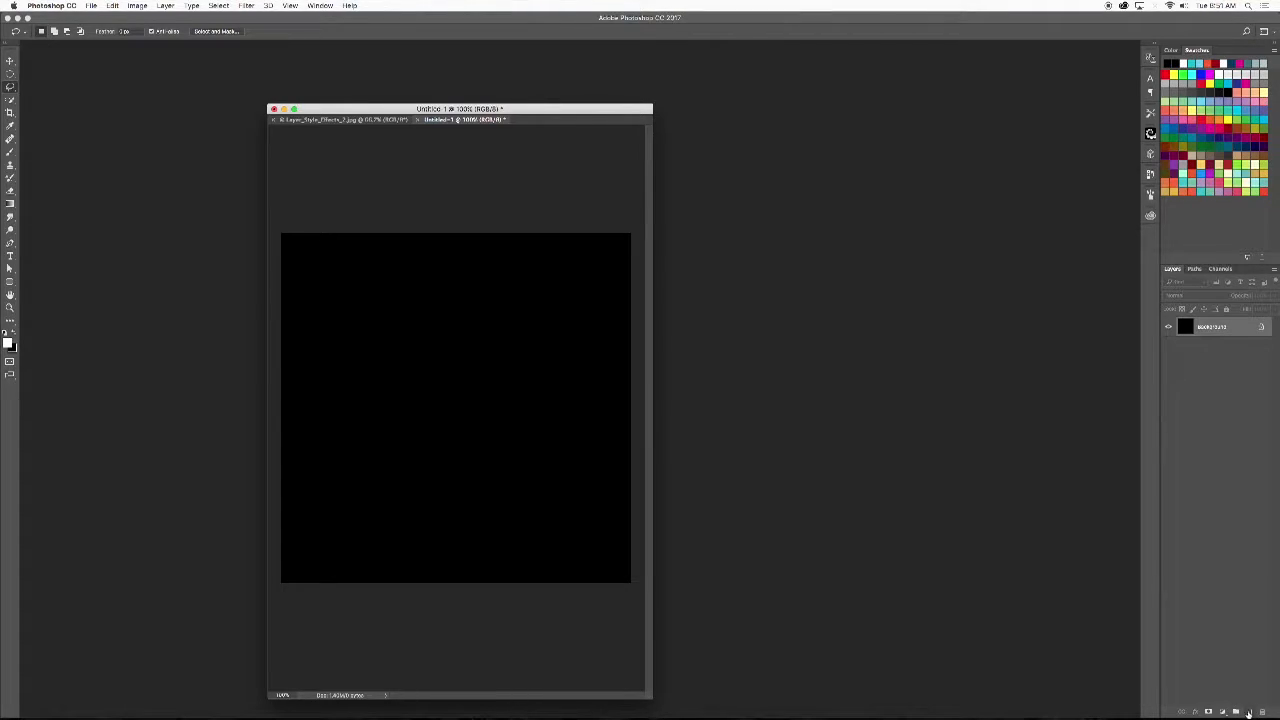
- Add a new layer above the black background layer and rename it BACKGROUND
click(1249, 711)
double_click(1206, 327)
text(BACKGROUND)
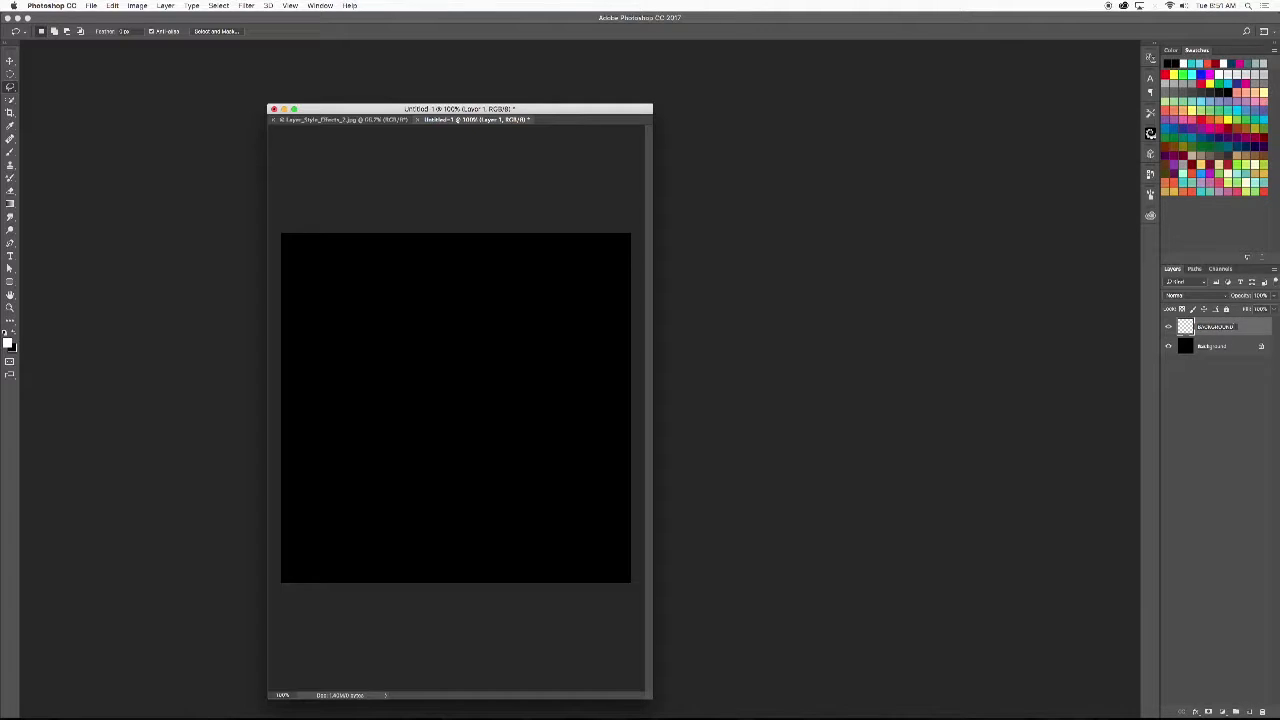
key(Return)
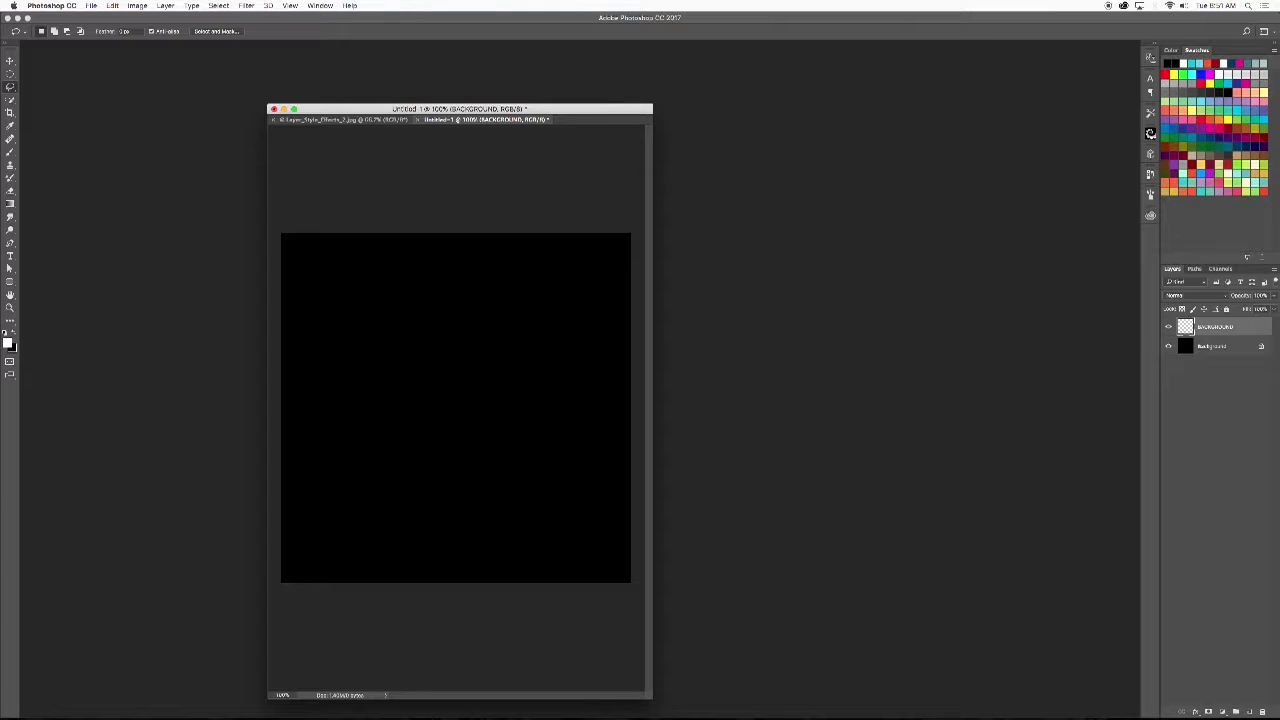
double_click(1255, 330)
drag(615, 48, 990, 217)
click(738, 389)
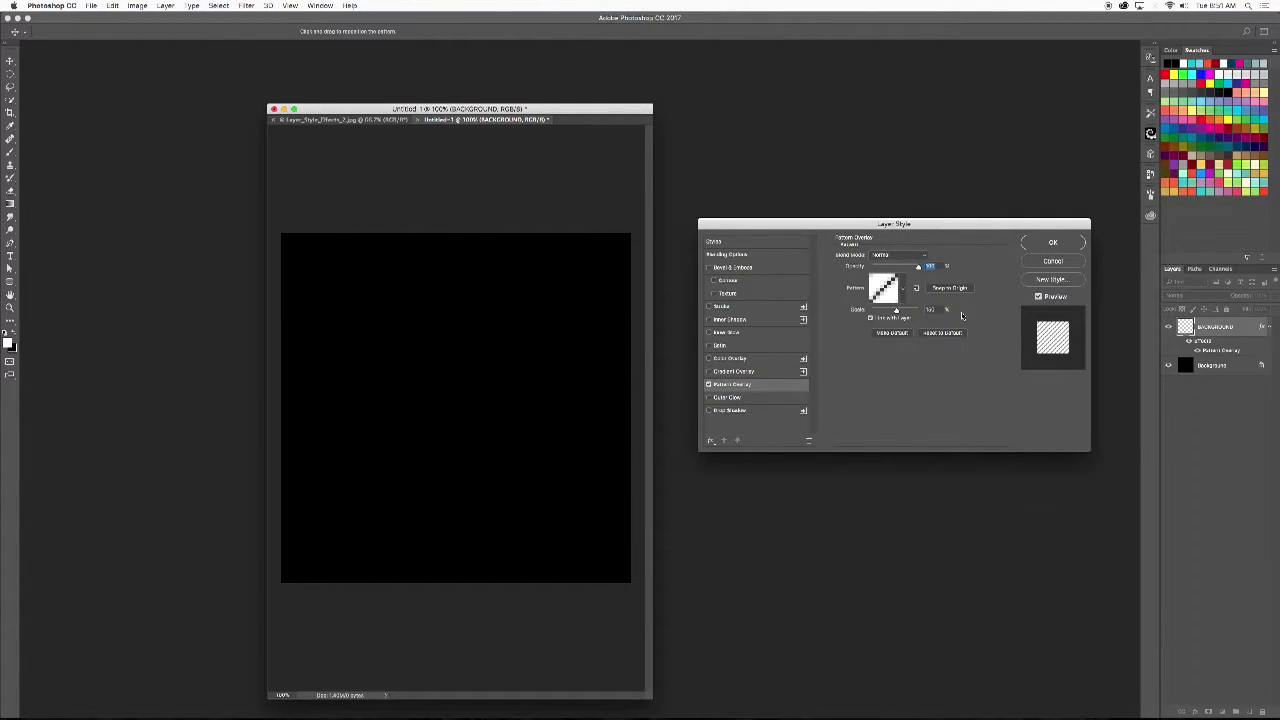
click(902, 288)
click(828, 354)
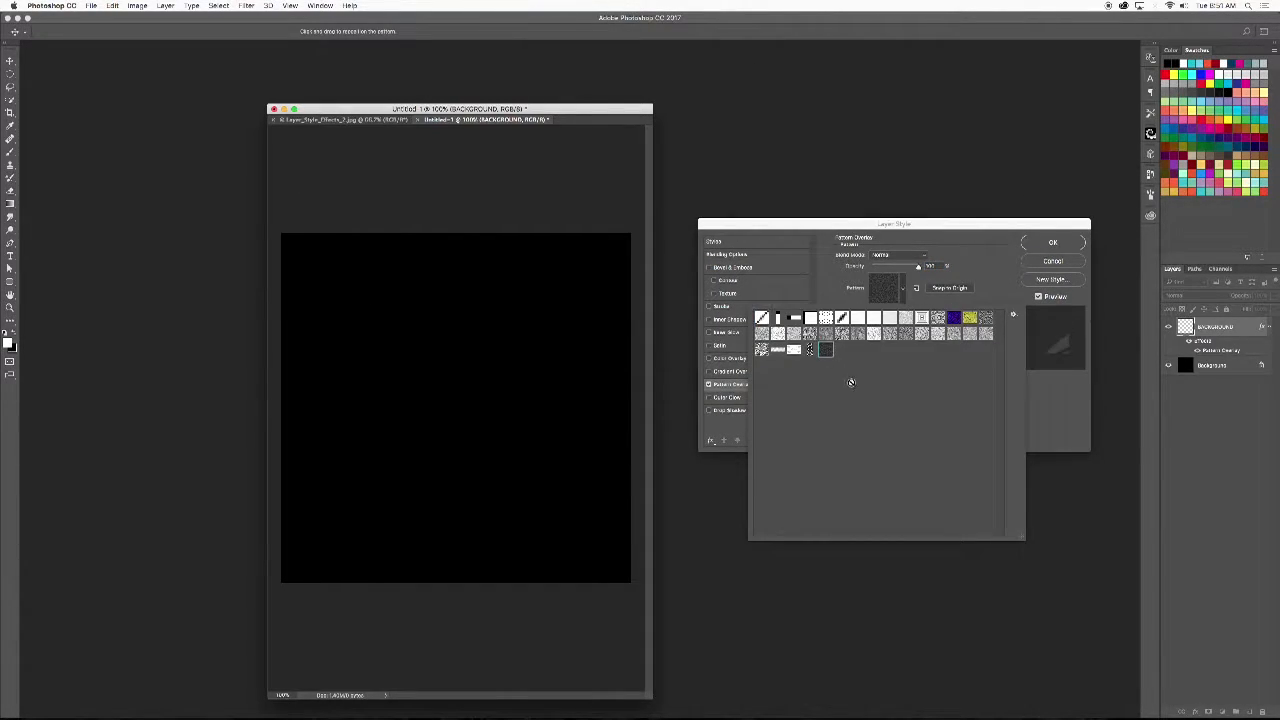
click(989, 265)
click(1047, 262)
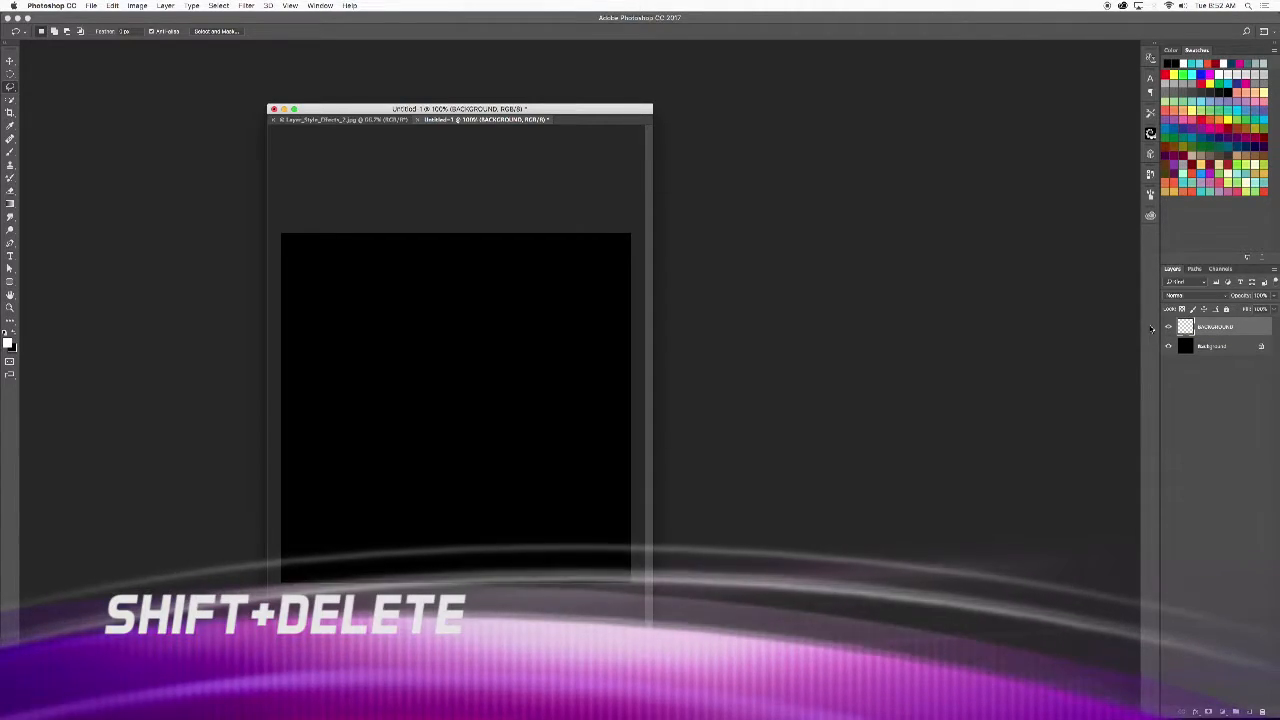
- Fill the BACKGROUND layer with 50% Gray in Normal mode
key(shift+BackSpace)
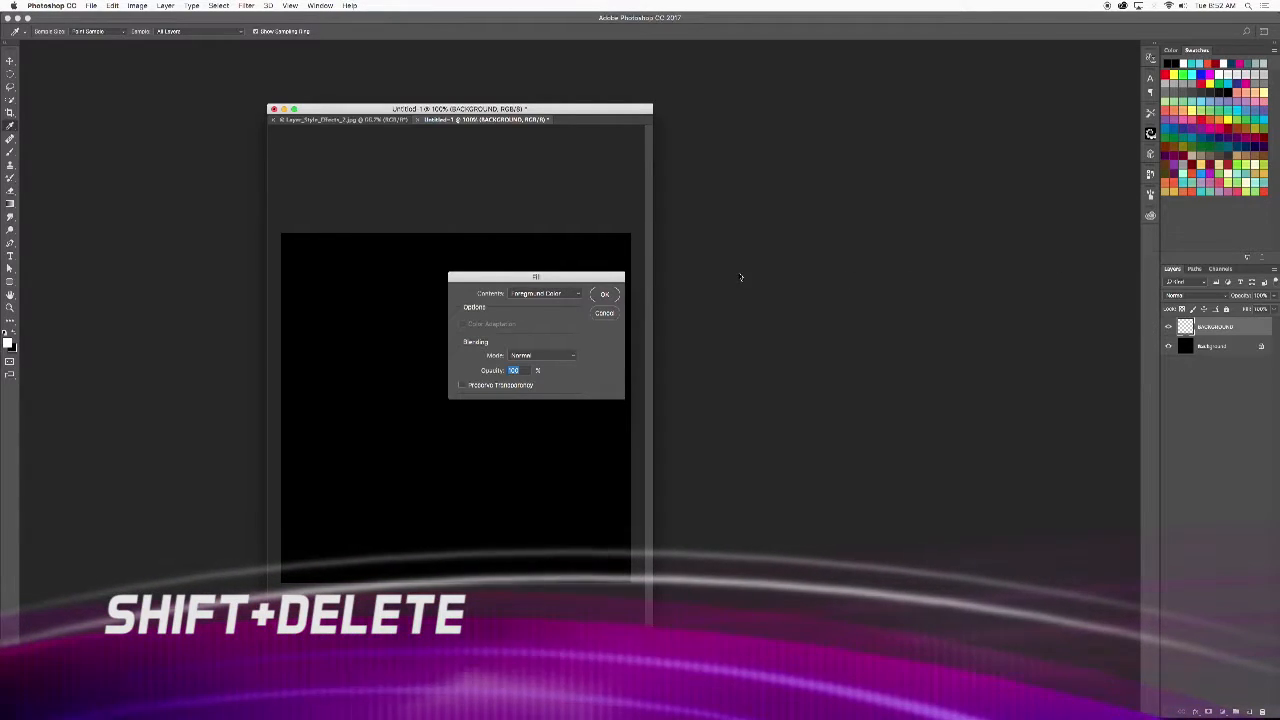
click(543, 293)
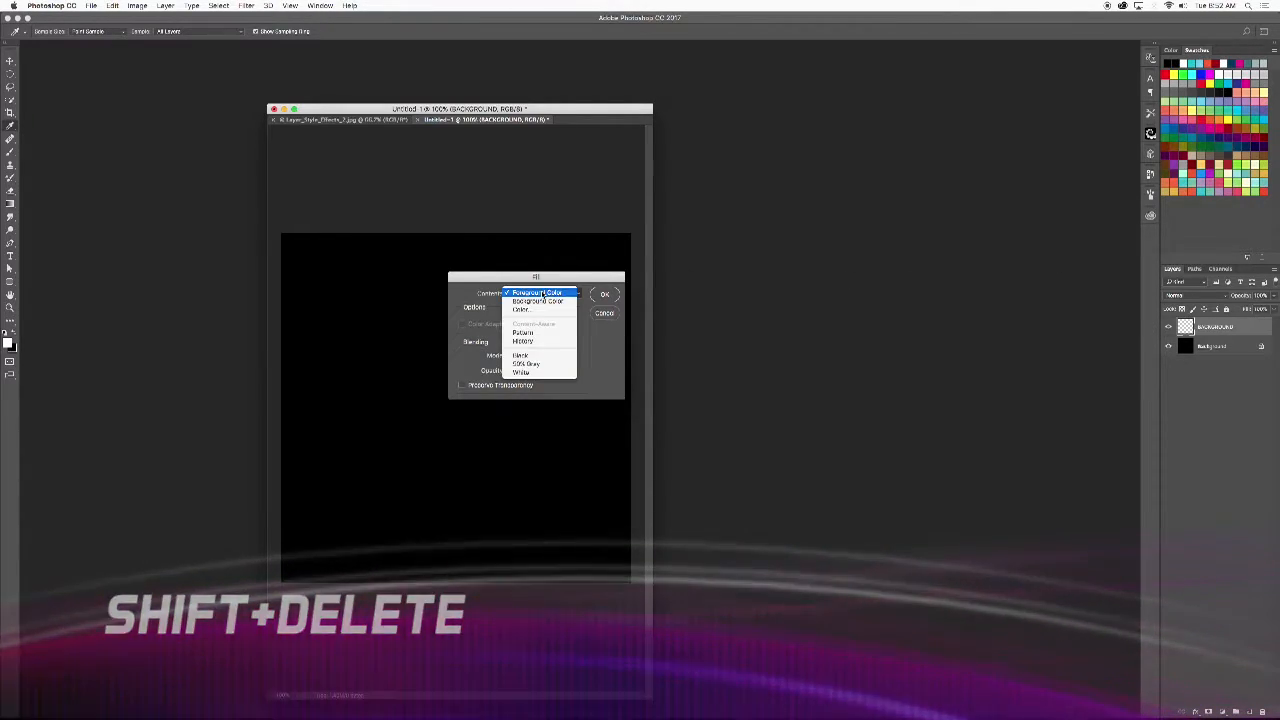
click(540, 364)
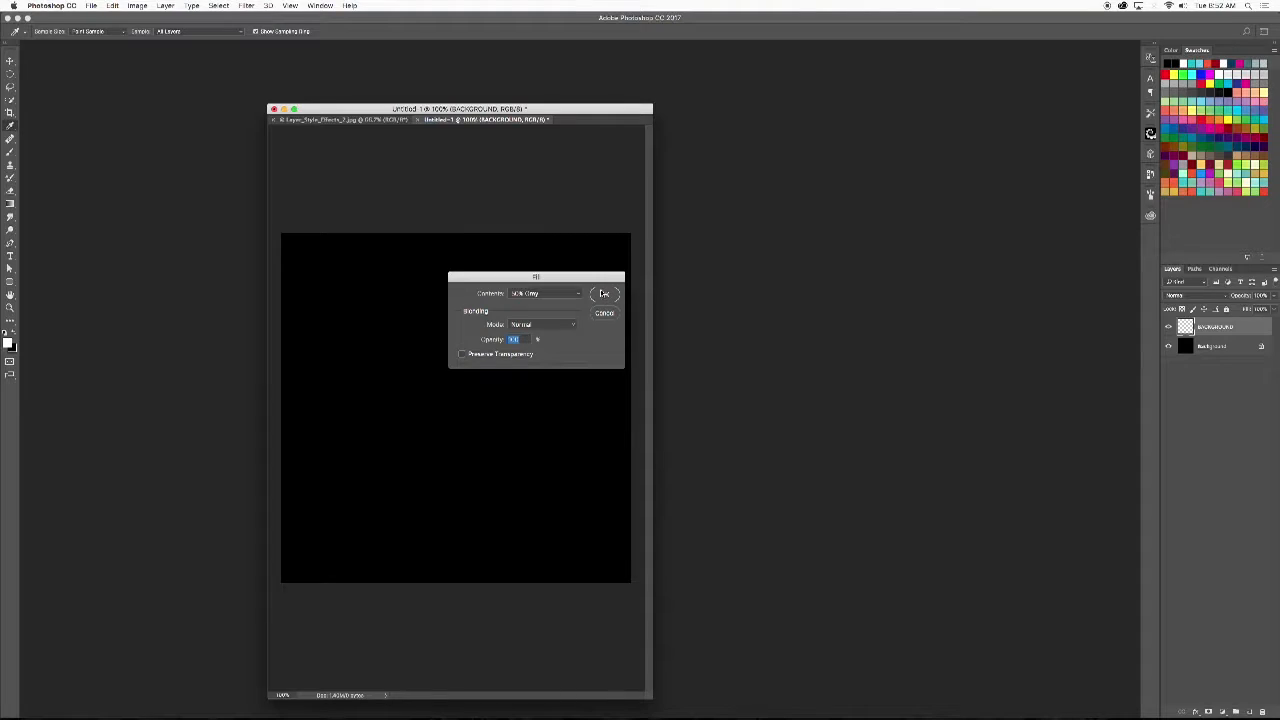
click(605, 294)
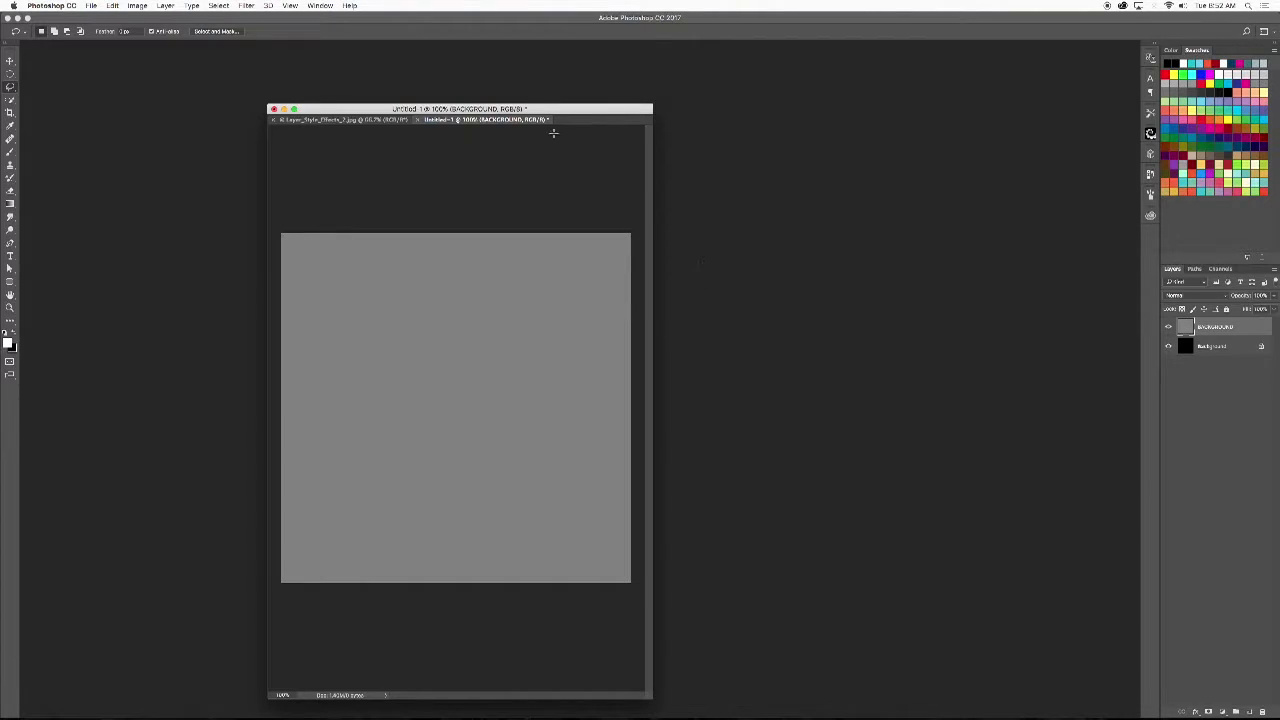
drag(506, 120, 573, 104)
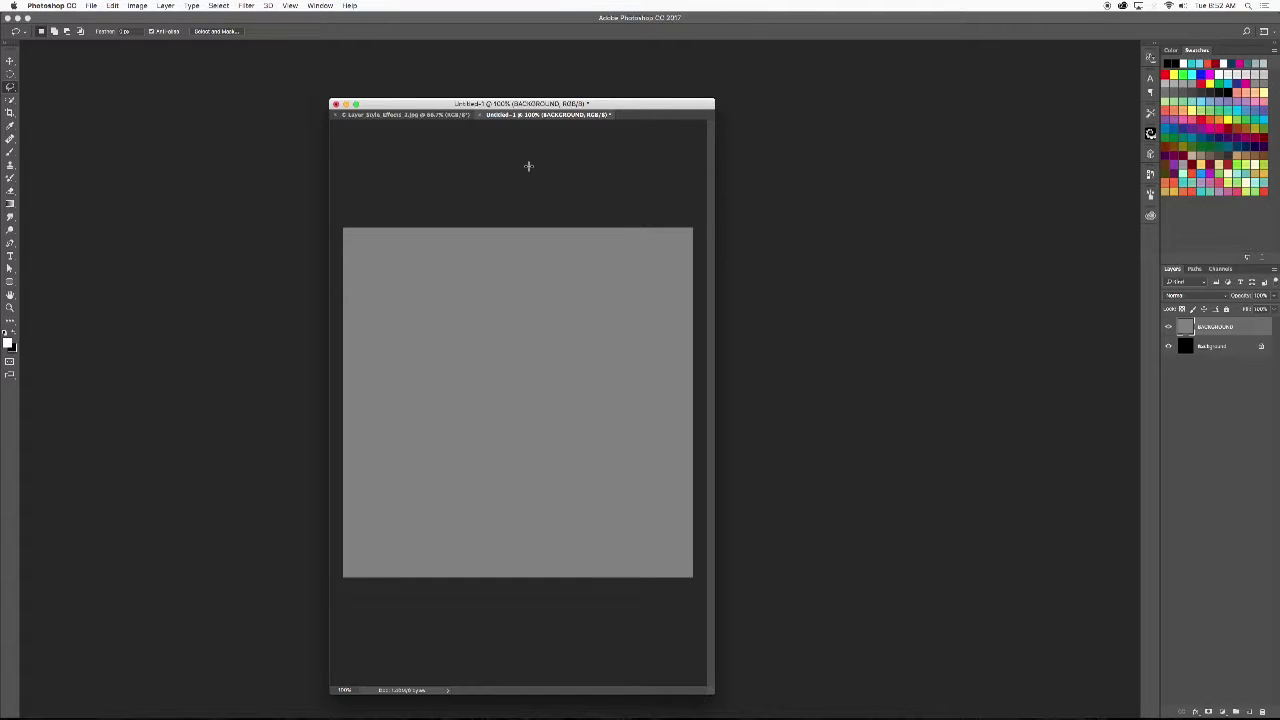
- Add a Pattern Overlay layer style to the BACKGROUND layer, using the dark damask pattern at the end of the pattern list
double_click(1248, 335)
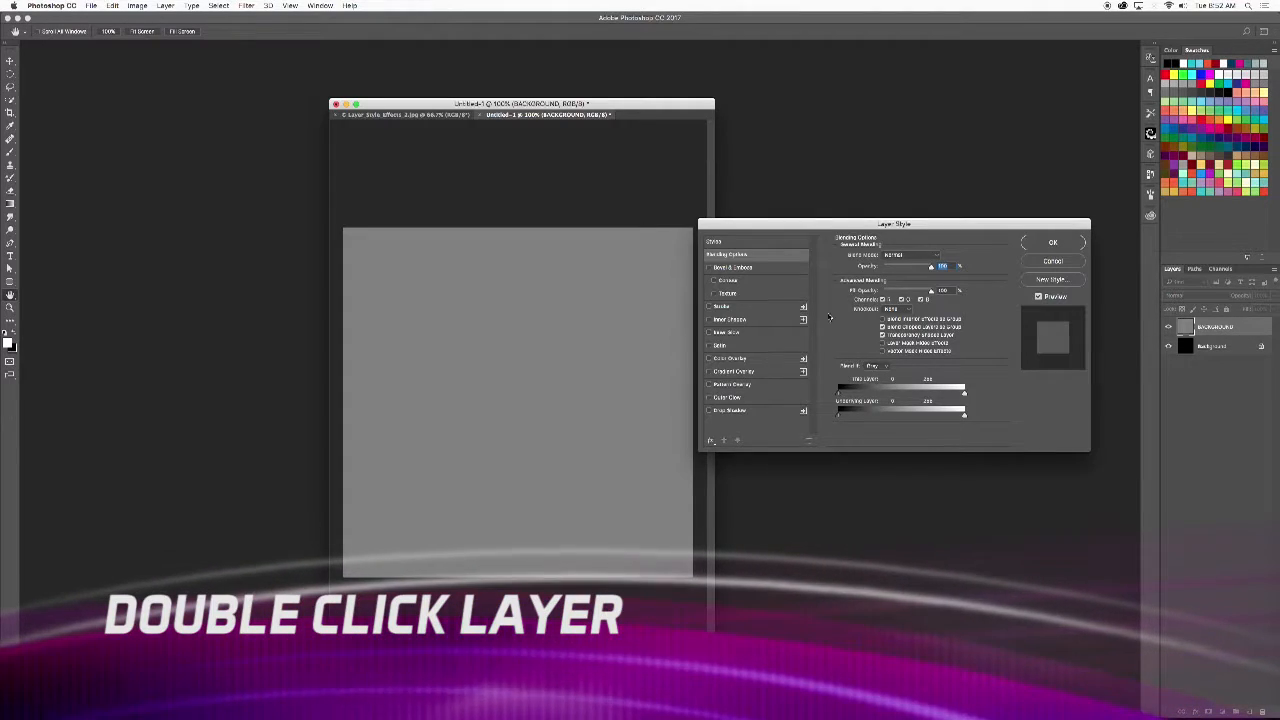
drag(922, 222, 535, 246)
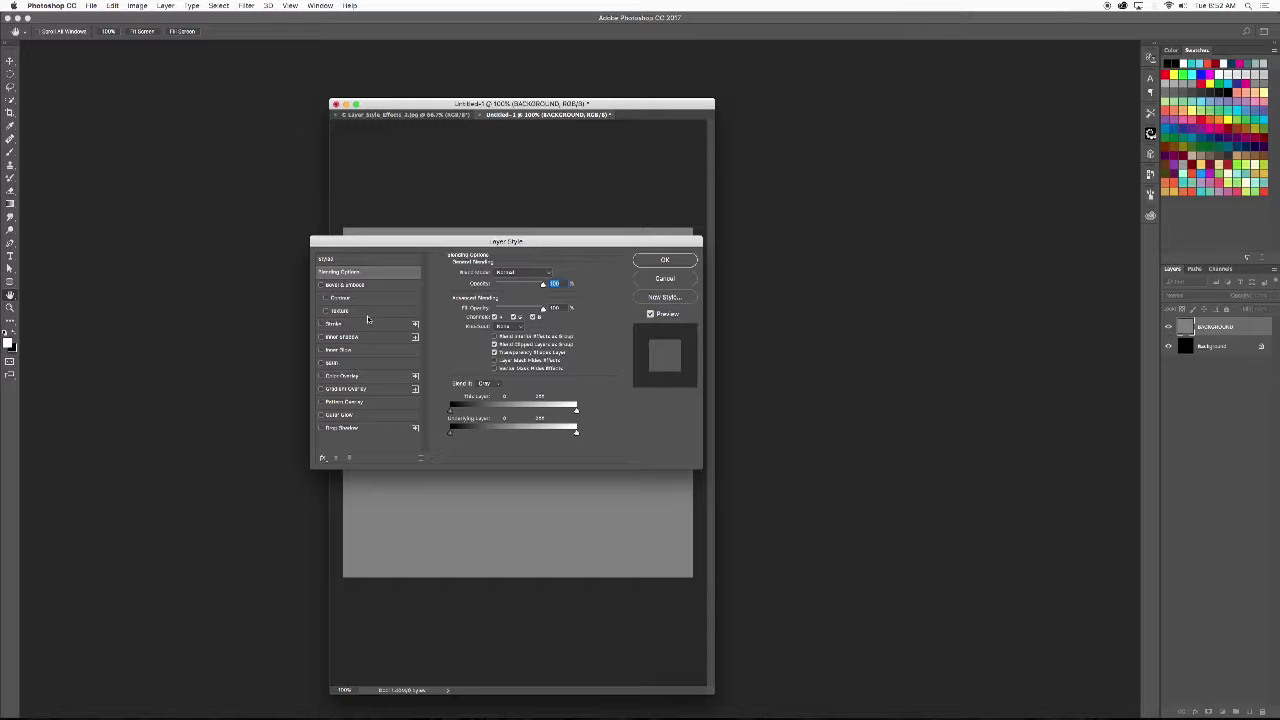
drag(500, 240, 517, 170)
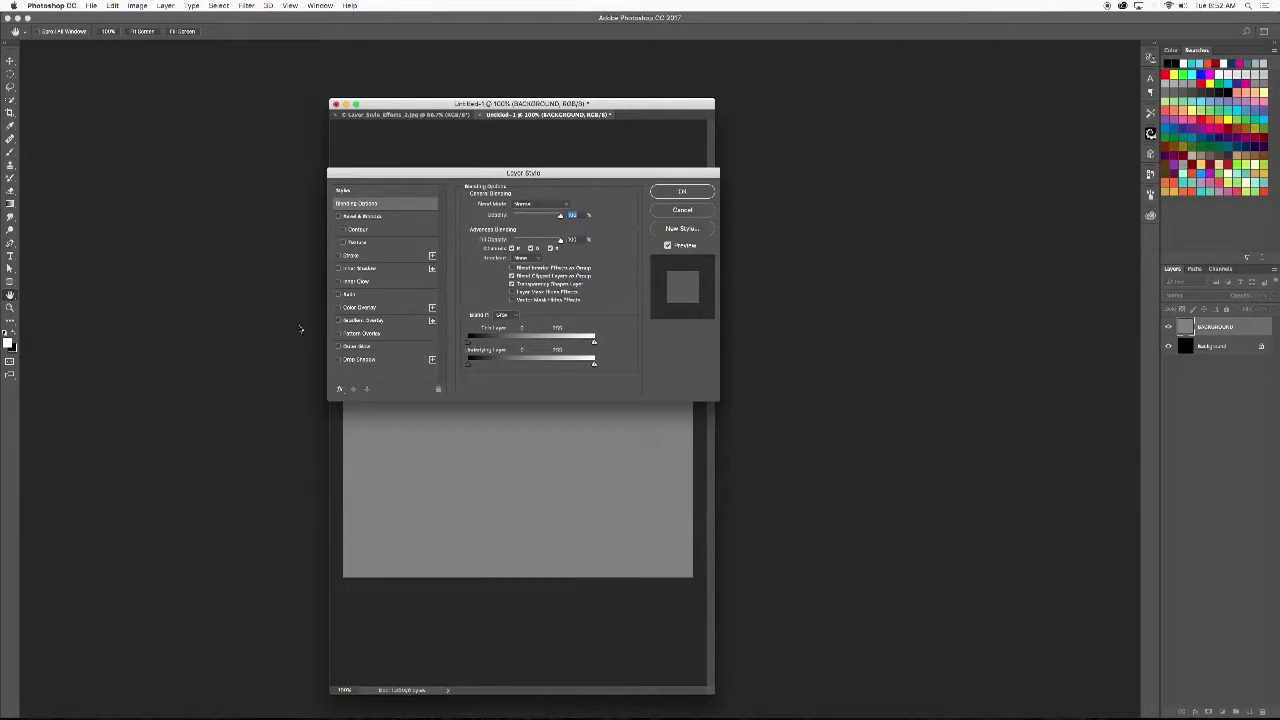
click(367, 335)
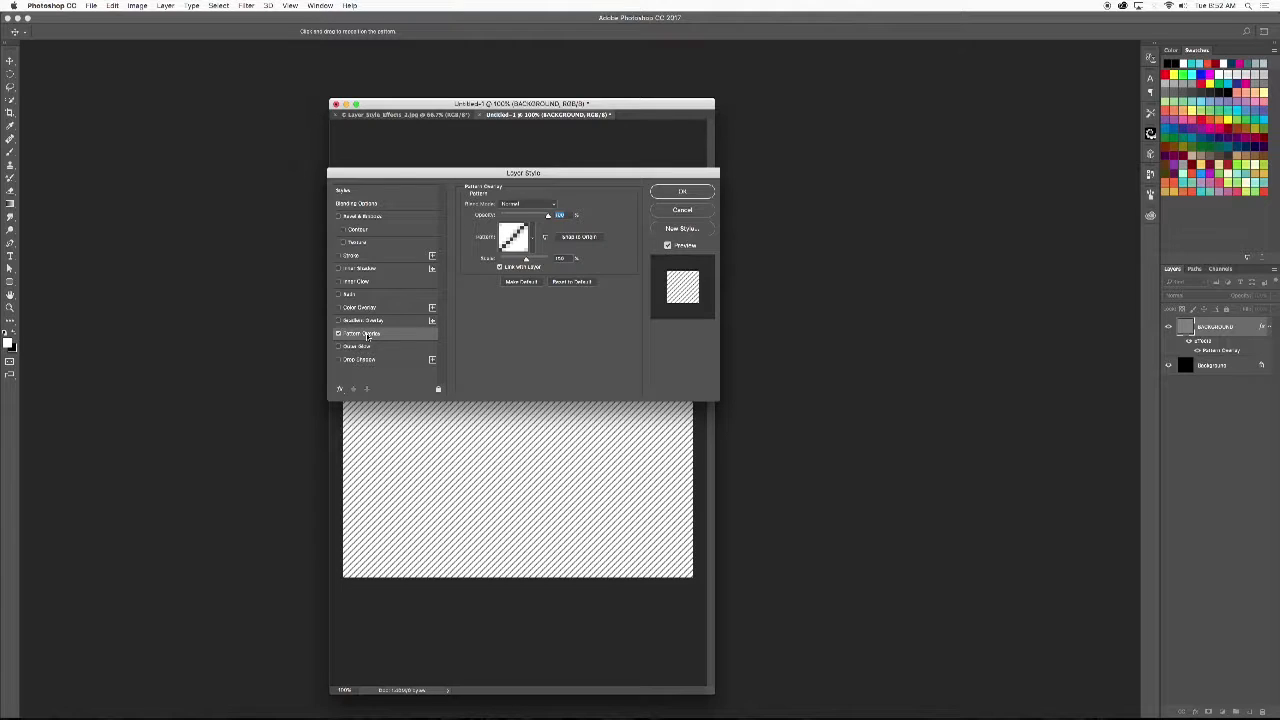
drag(540, 175, 516, 148)
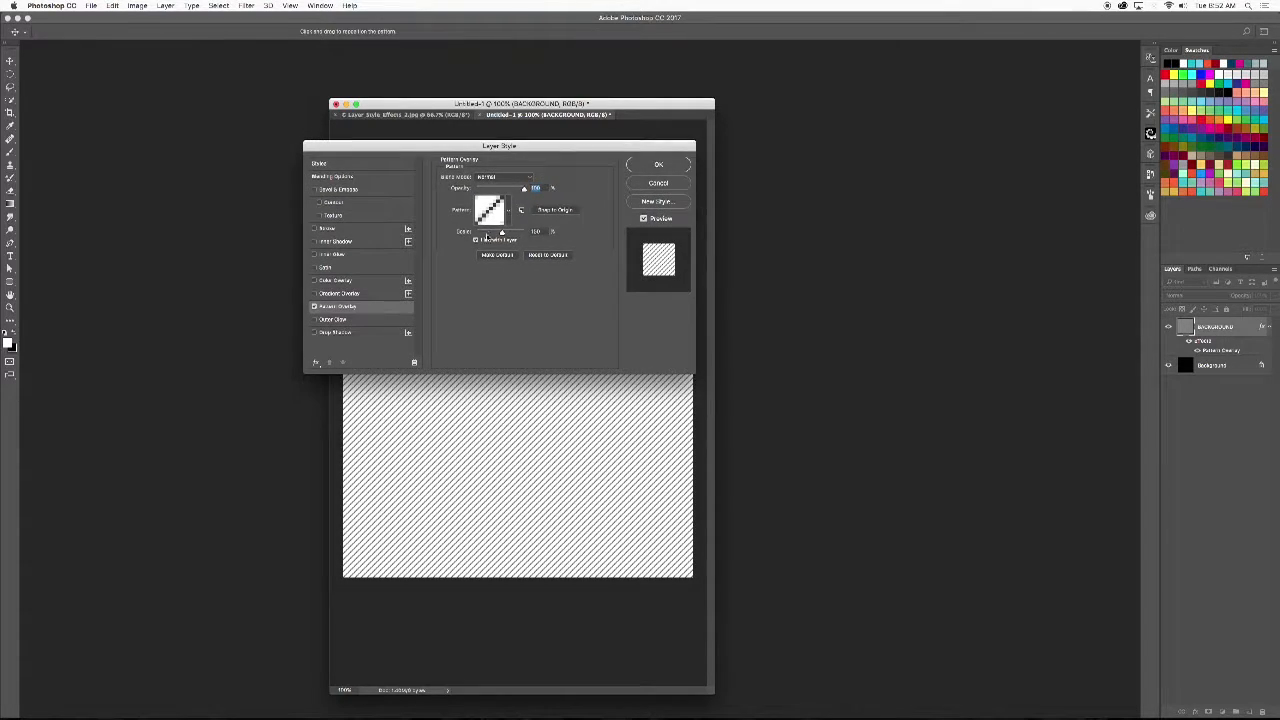
click(508, 213)
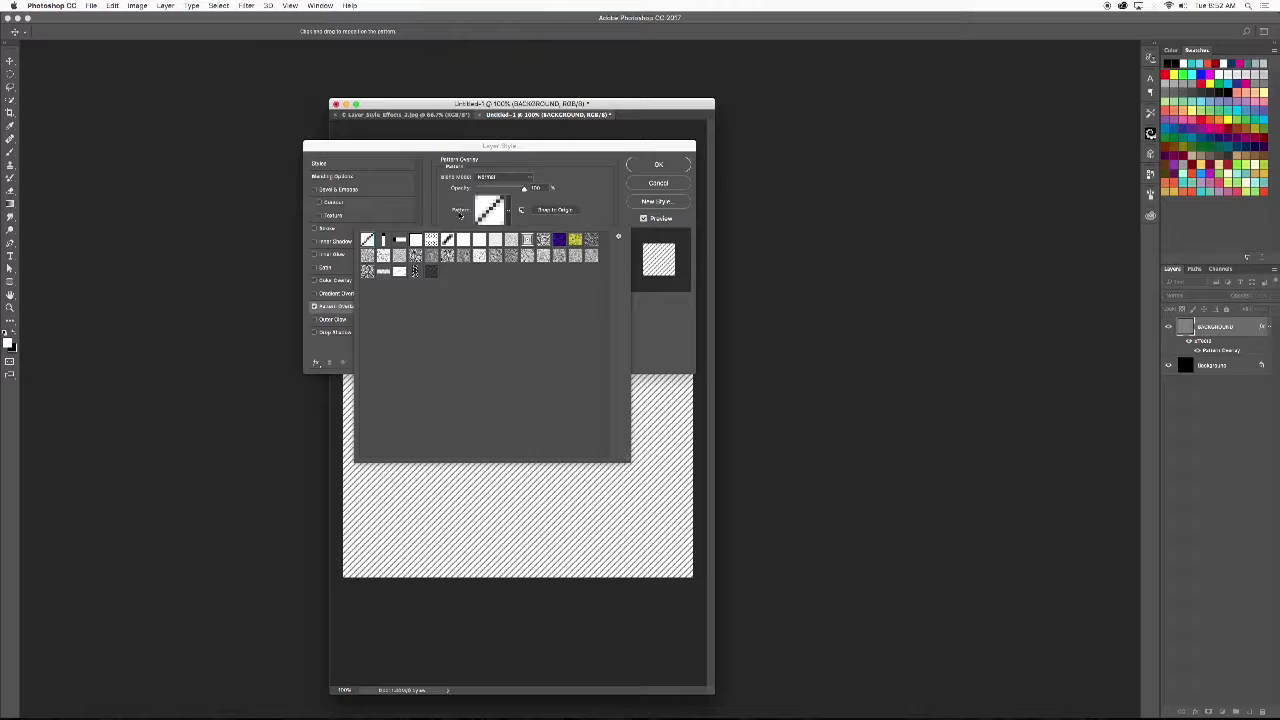
click(518, 210)
click(509, 214)
click(430, 272)
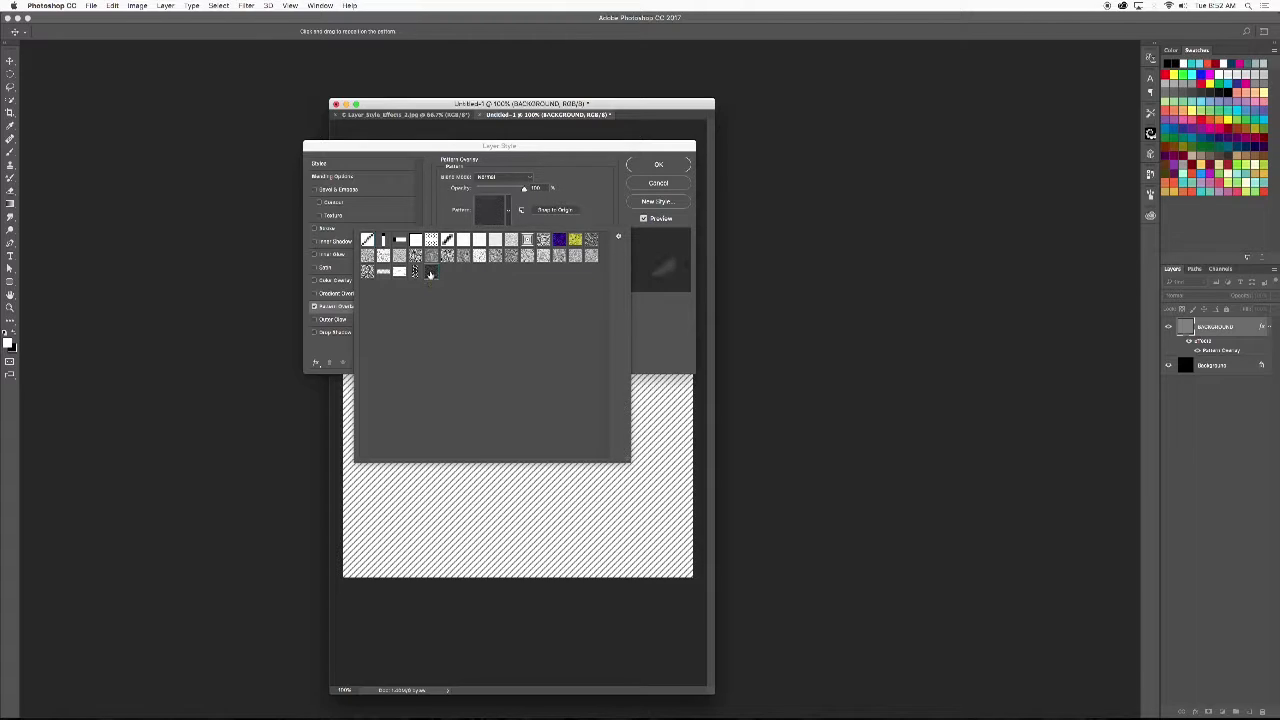
click(511, 227)
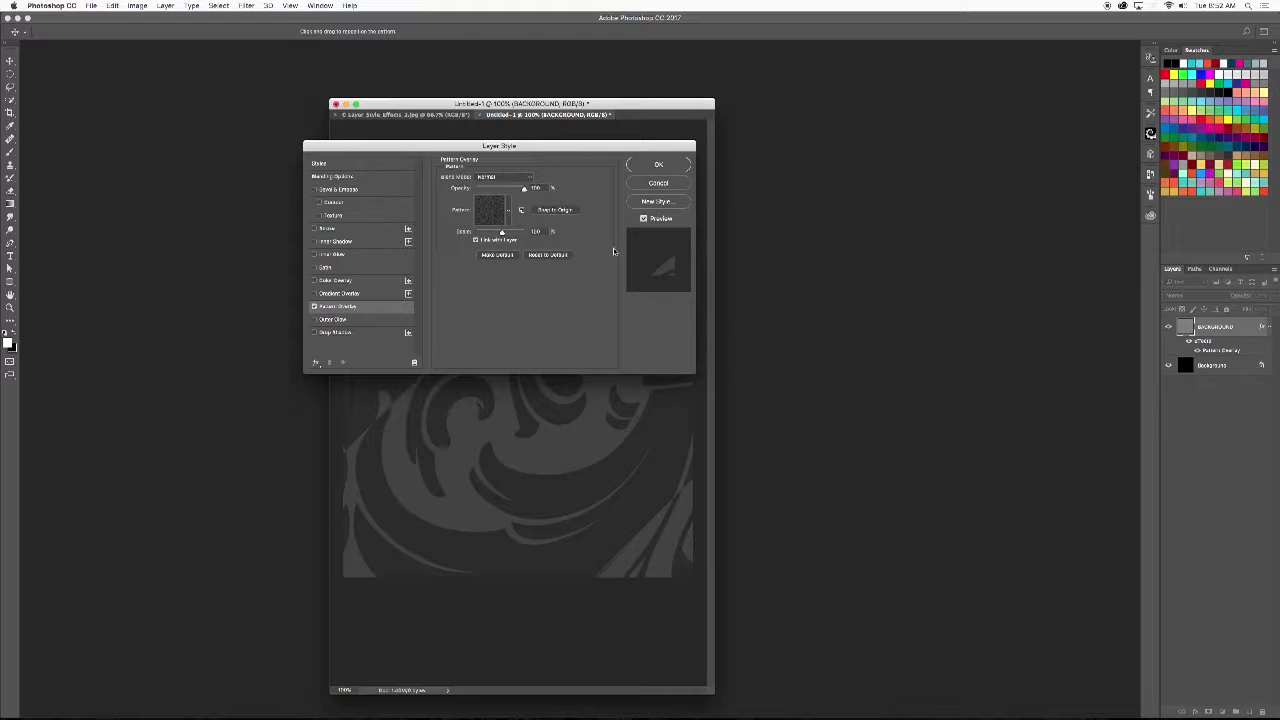
- Set the Pattern Overlay scale to 25%, keeping the Layer Style dialog clear of the canvas
drag(571, 151, 946, 446)
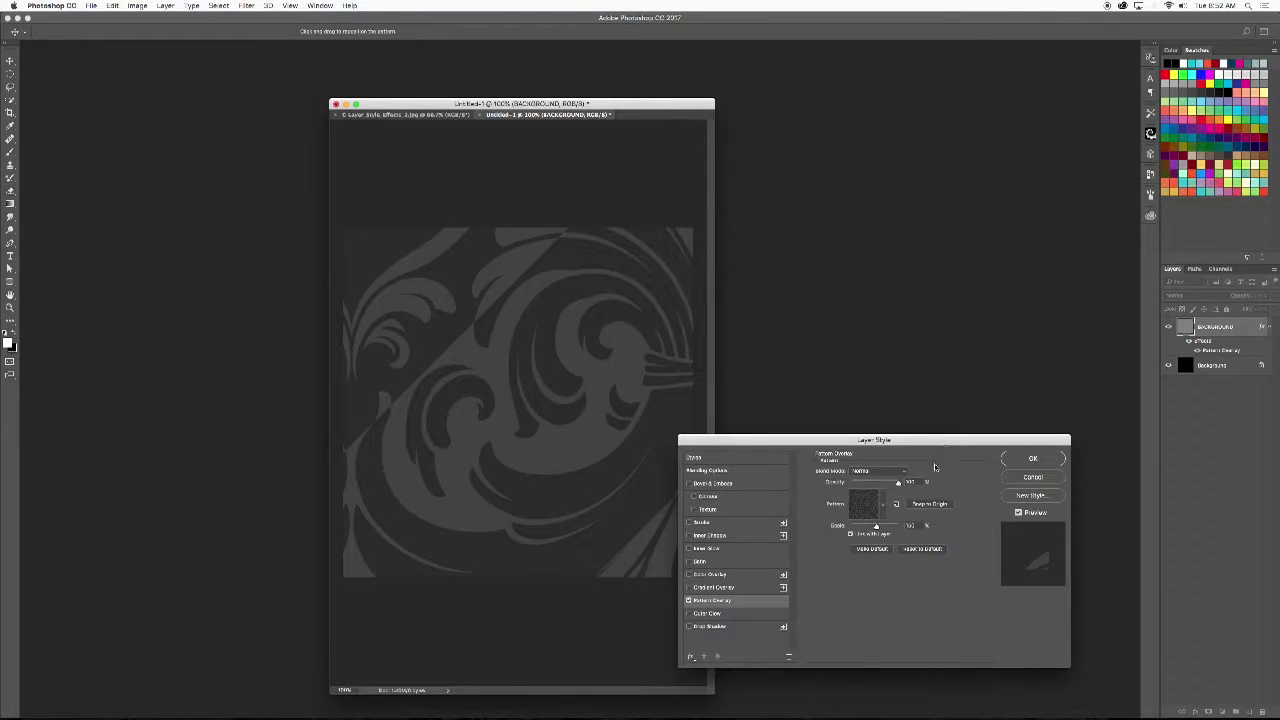
drag(876, 527, 856, 533)
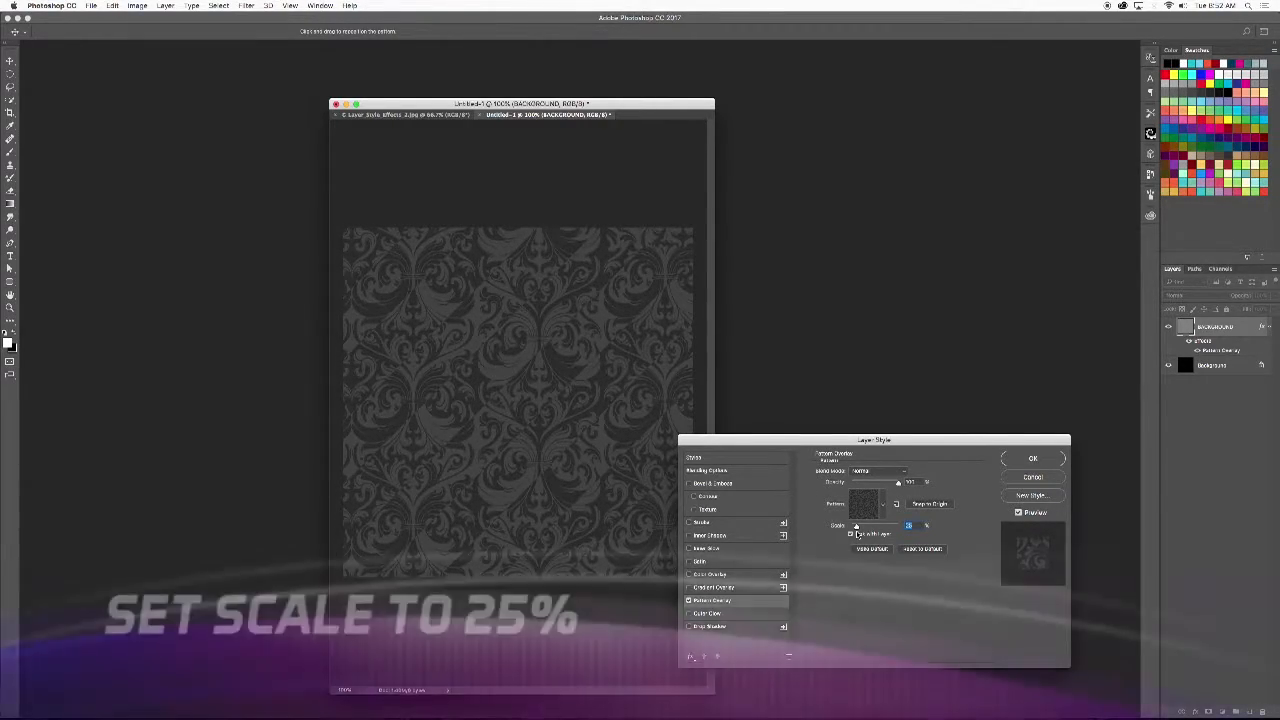
drag(855, 440, 668, 213)
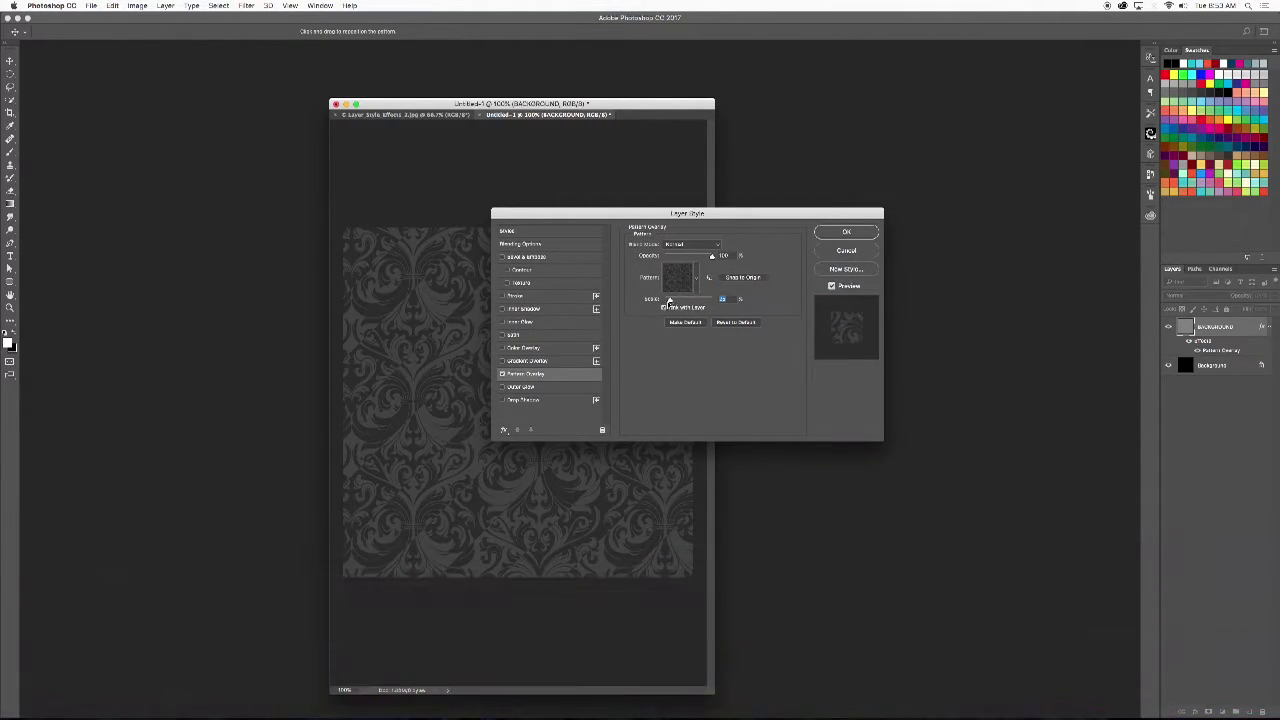
drag(761, 212, 935, 276)
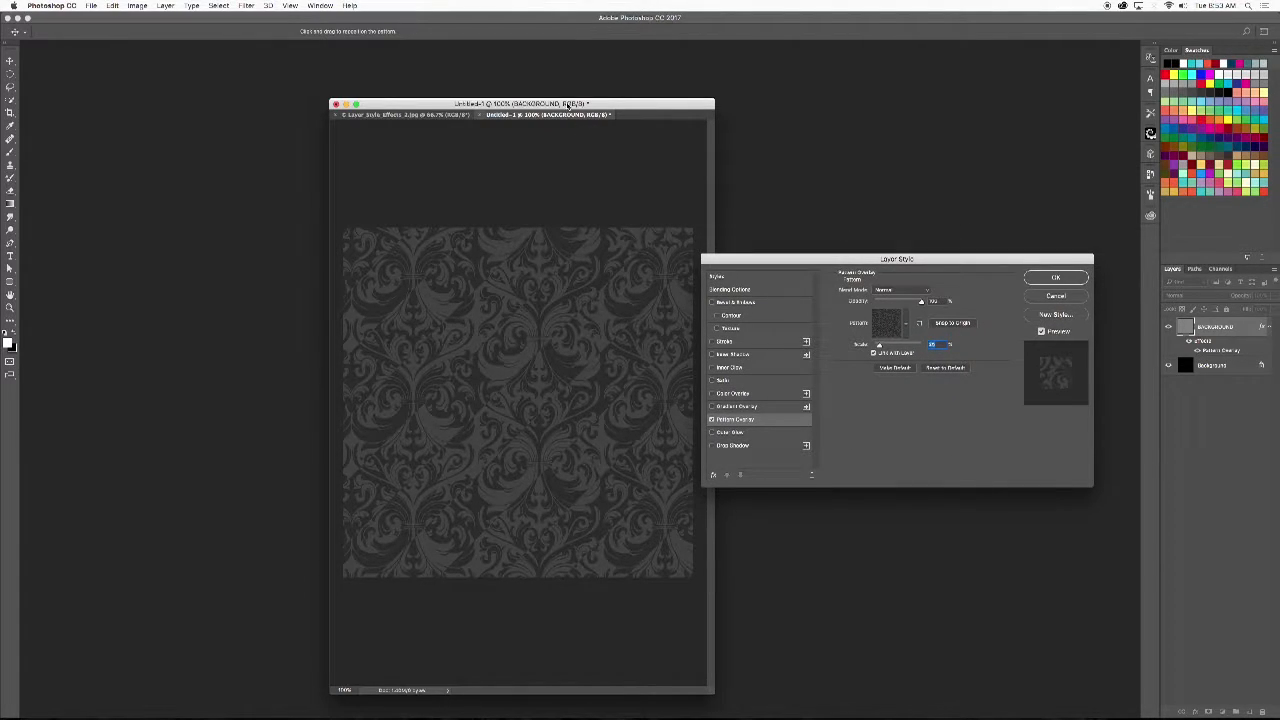
- Try a white-to-black Gradient Overlay in Overlay mode on the BACKGROUND layer, comparing the canvas with and without it
drag(576, 104, 491, 81)
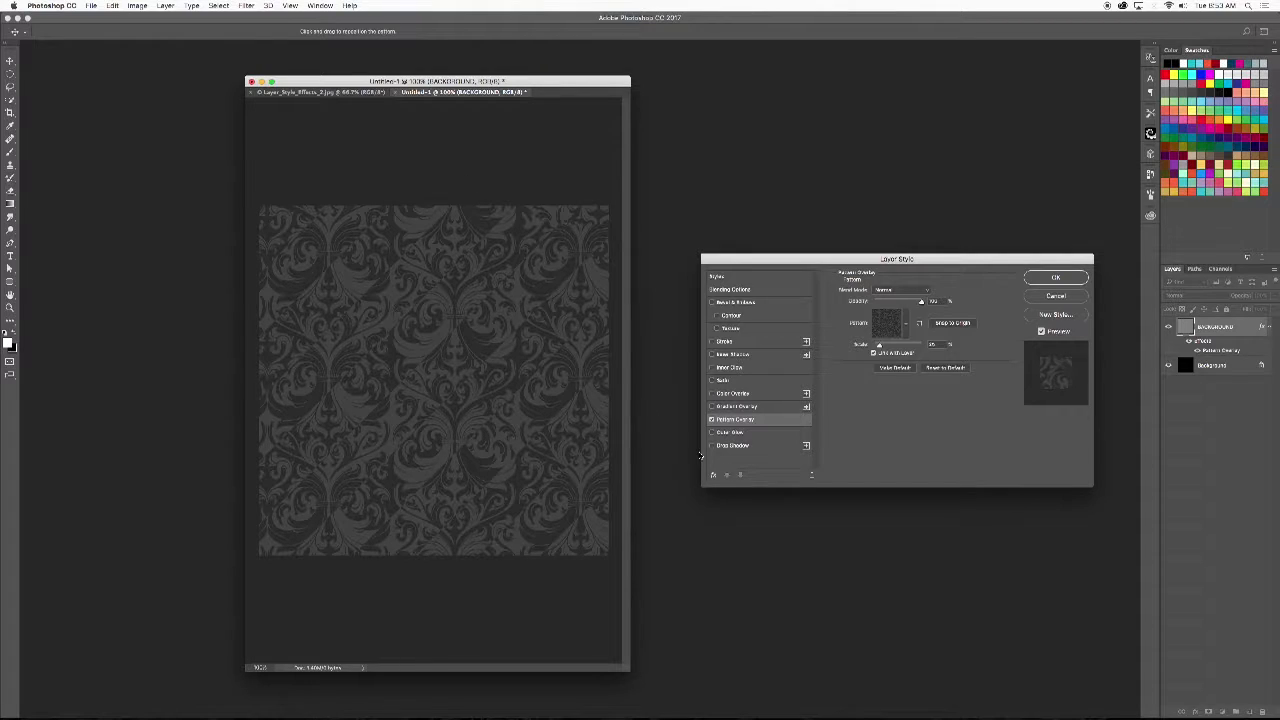
click(732, 407)
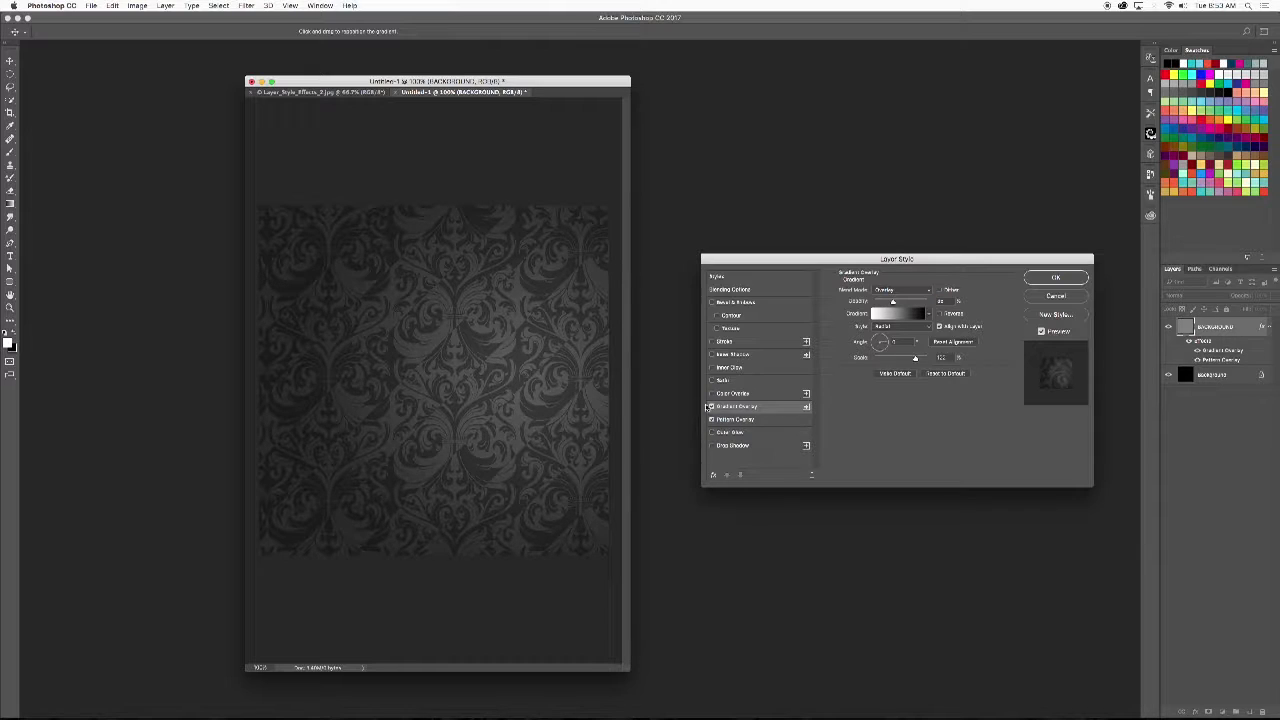
click(712, 407)
click(712, 407)
click(712, 407)
click(712, 407)
click(712, 407)
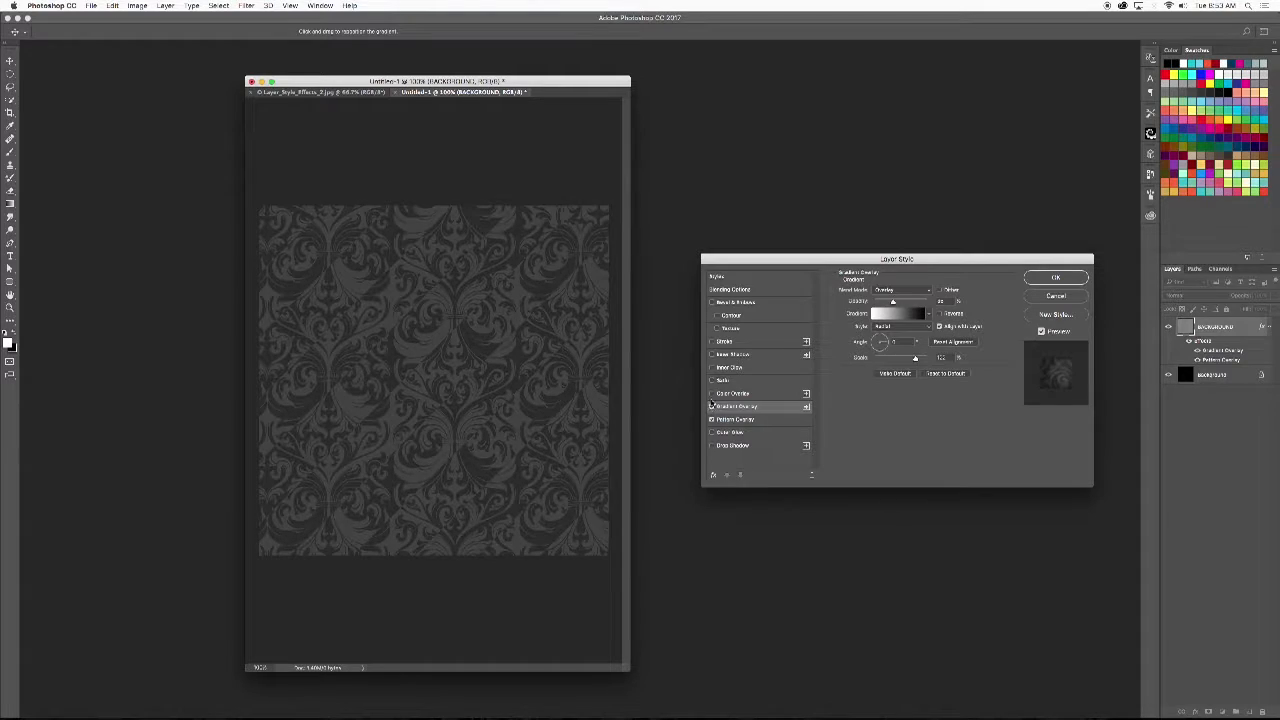
click(712, 407)
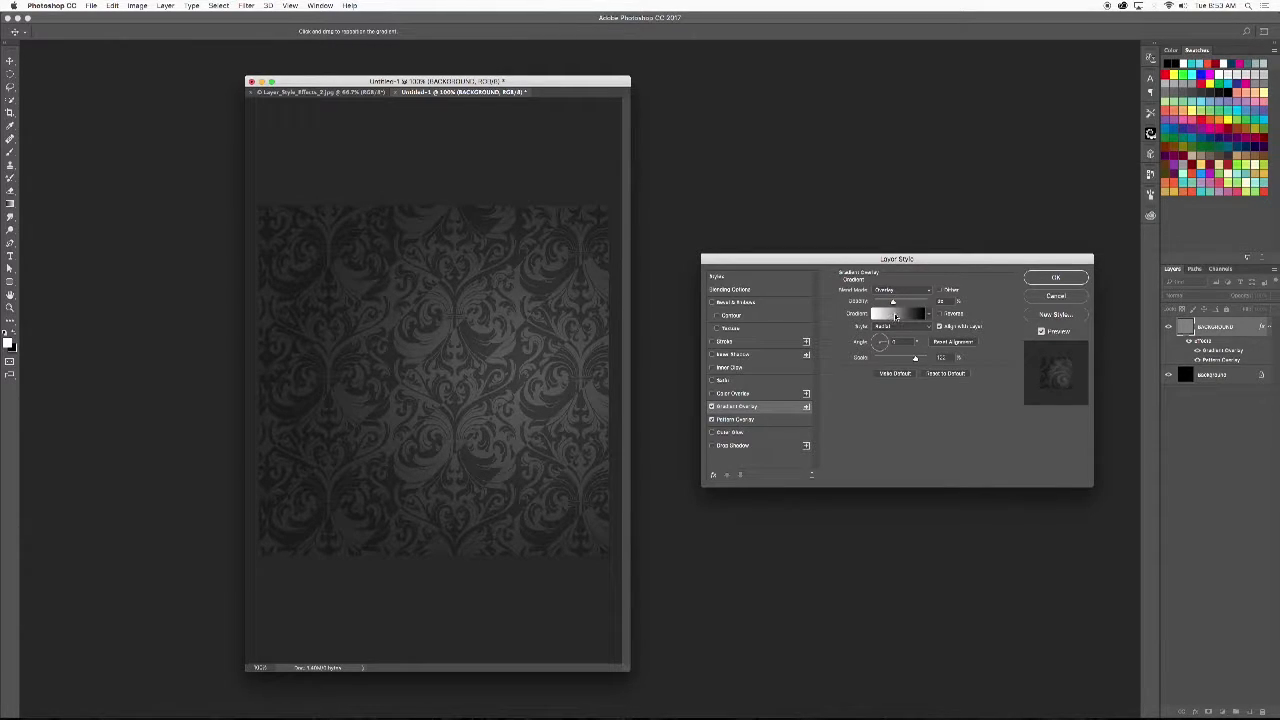
click(907, 318)
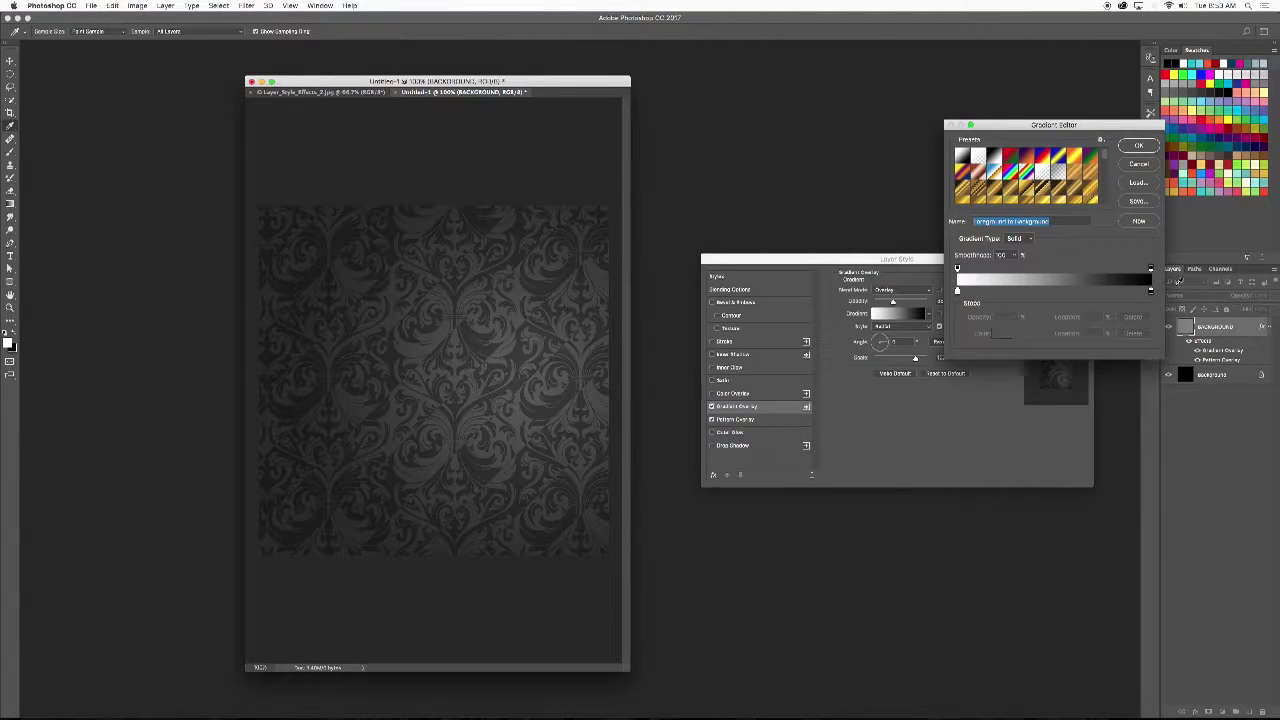
click(1139, 166)
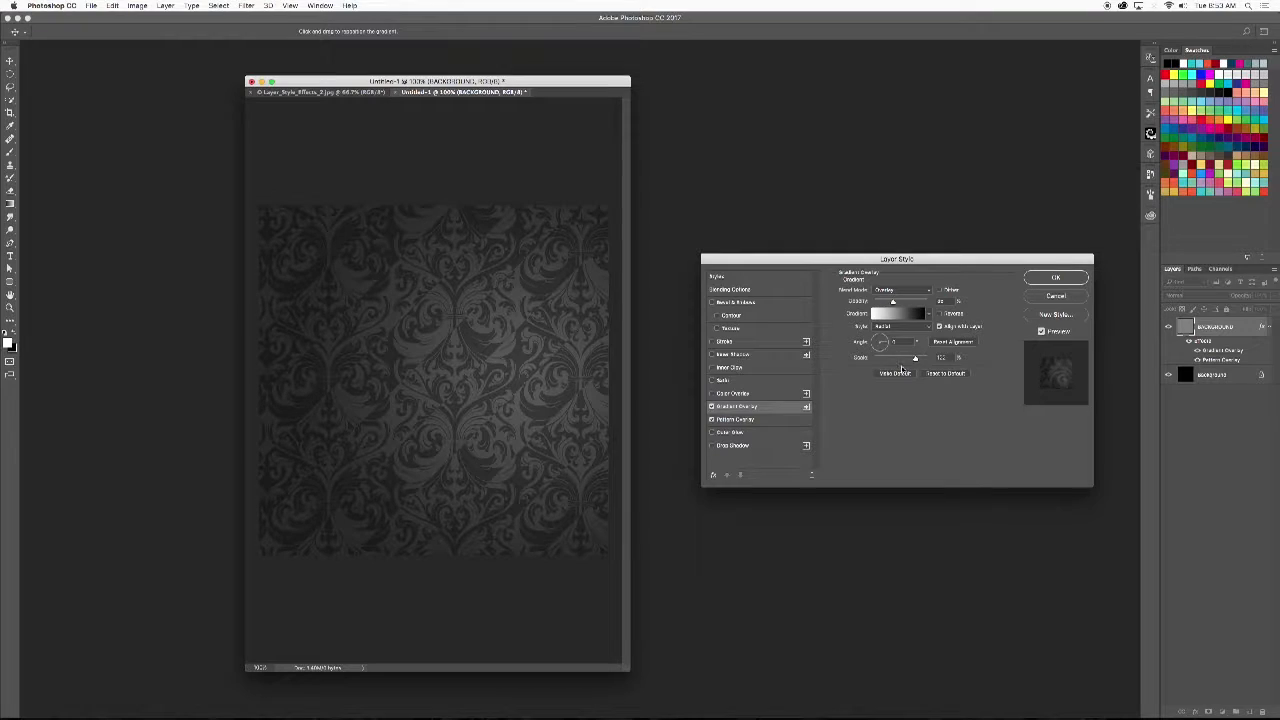
- Try the Linear style for the Gradient Overlay, return it to Radial, and cancel the layer style changes
click(891, 328)
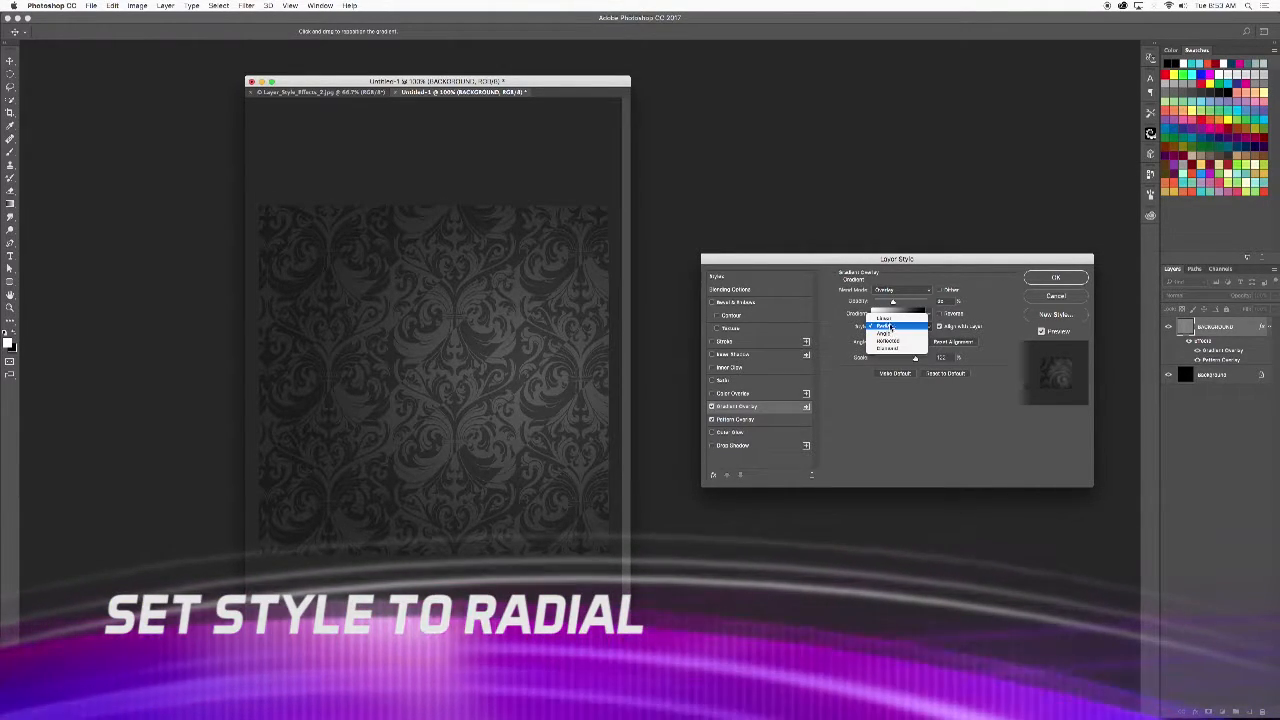
click(885, 327)
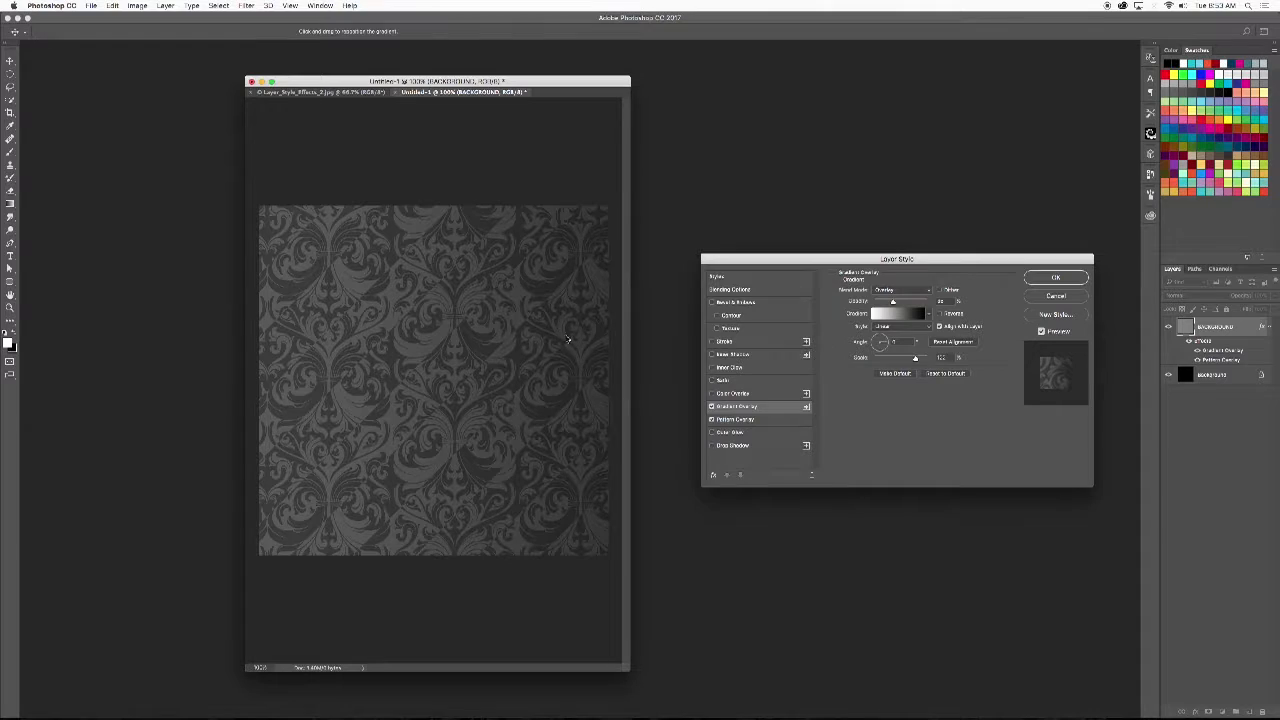
click(898, 330)
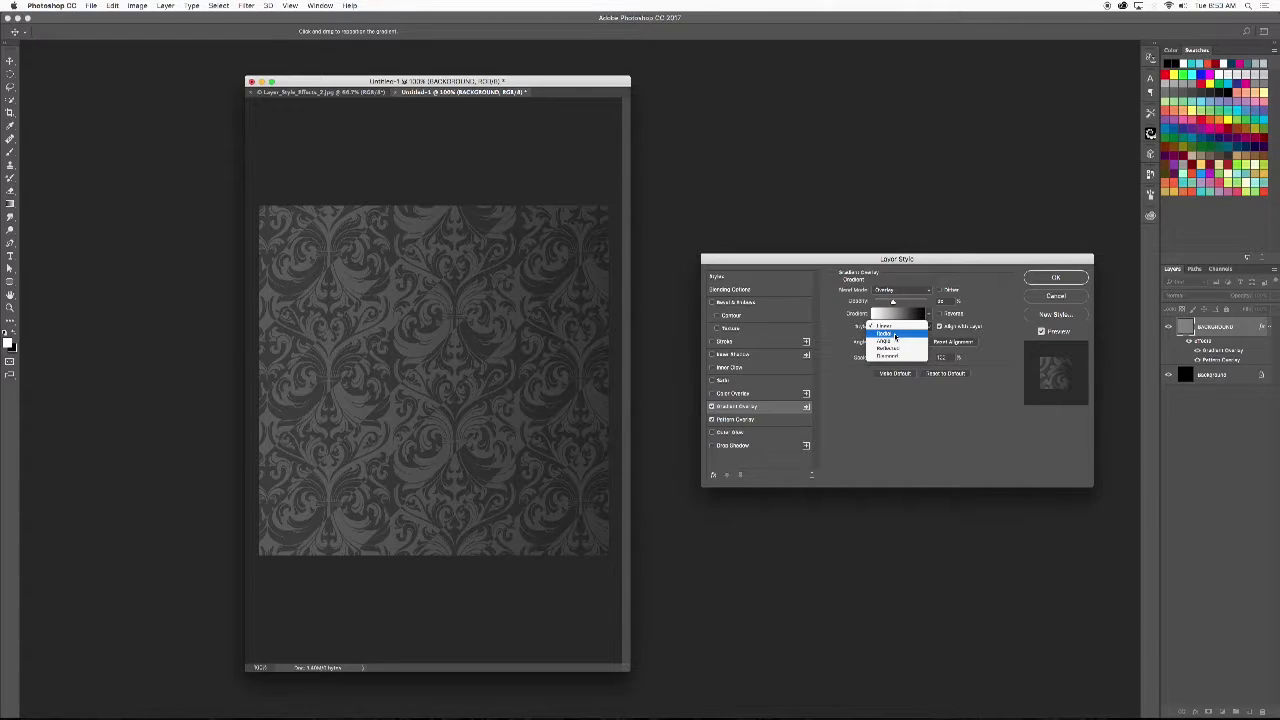
click(895, 336)
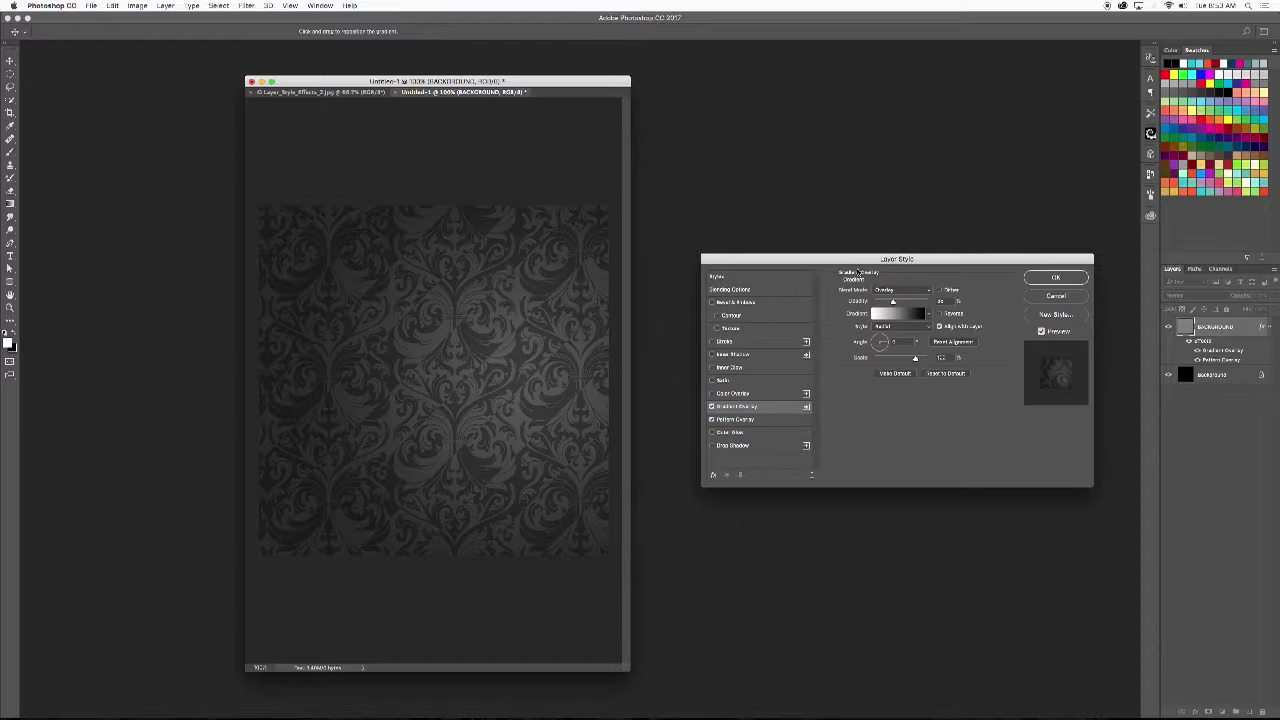
drag(843, 263, 795, 256)
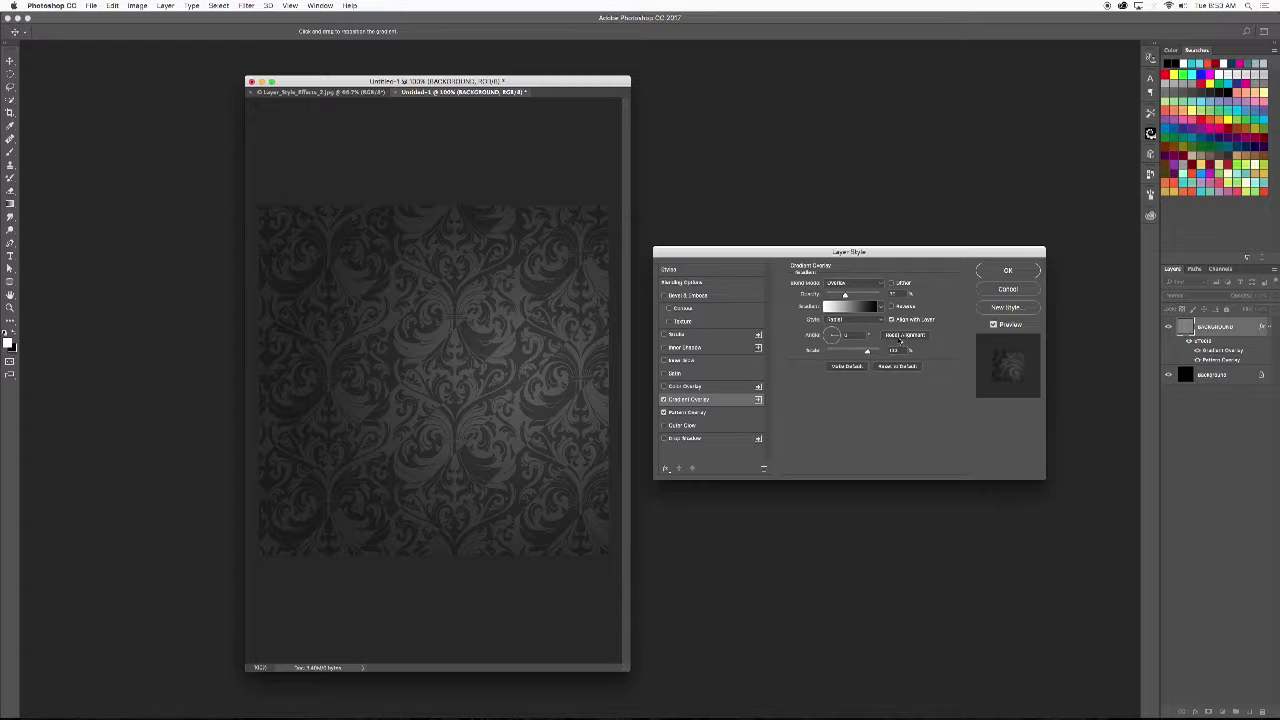
click(901, 337)
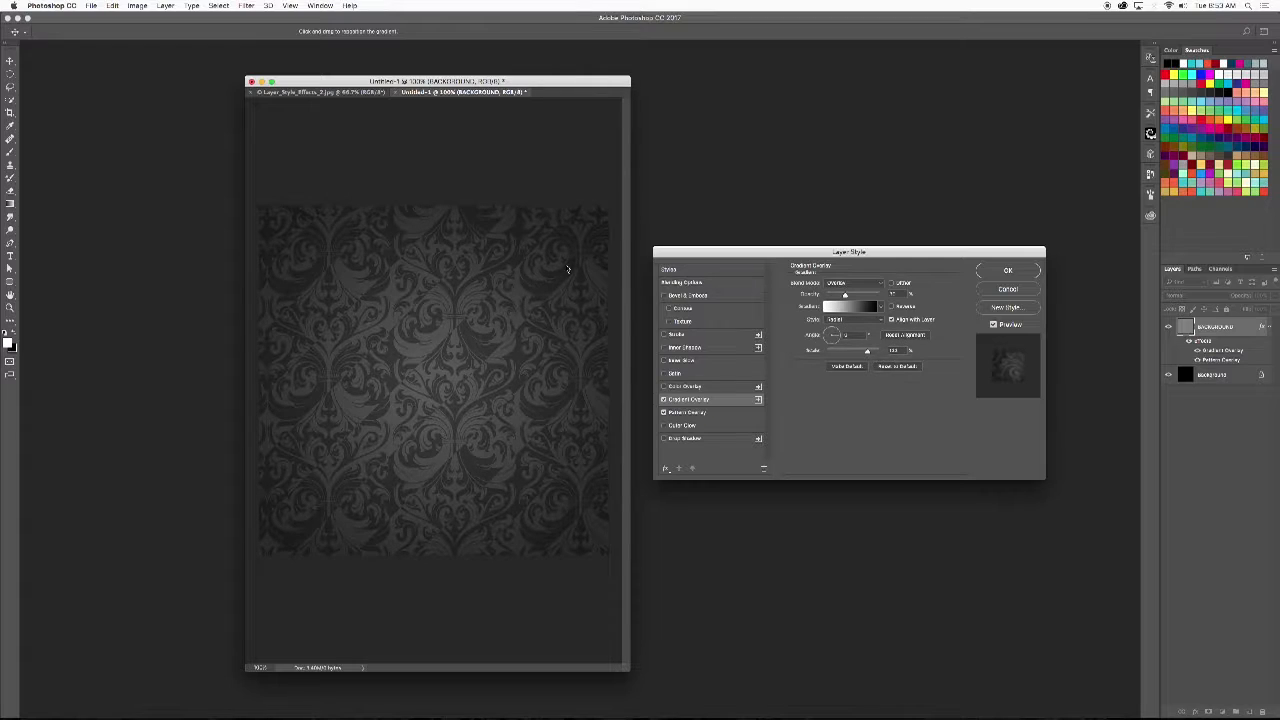
click(1007, 289)
- Add a Pattern Overlay to the BACKGROUND layer using the dark damask pattern, scaled to 25%
double_click(1244, 327)
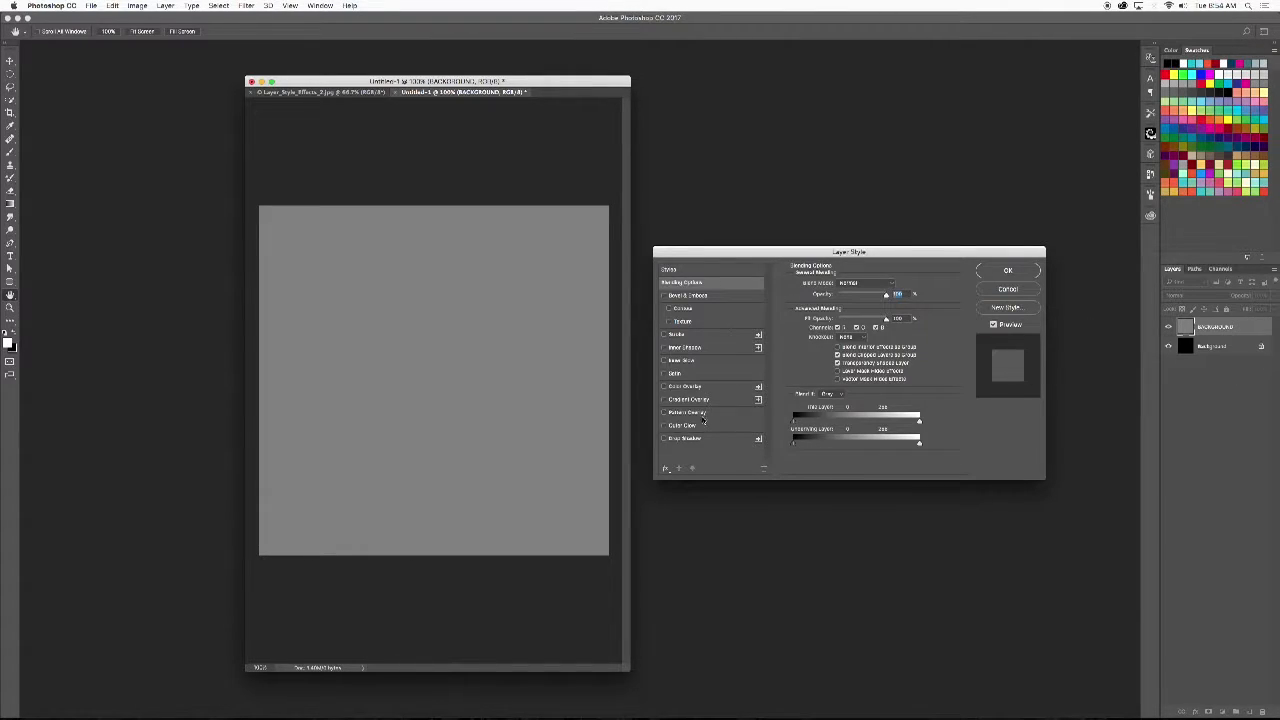
click(698, 416)
click(856, 318)
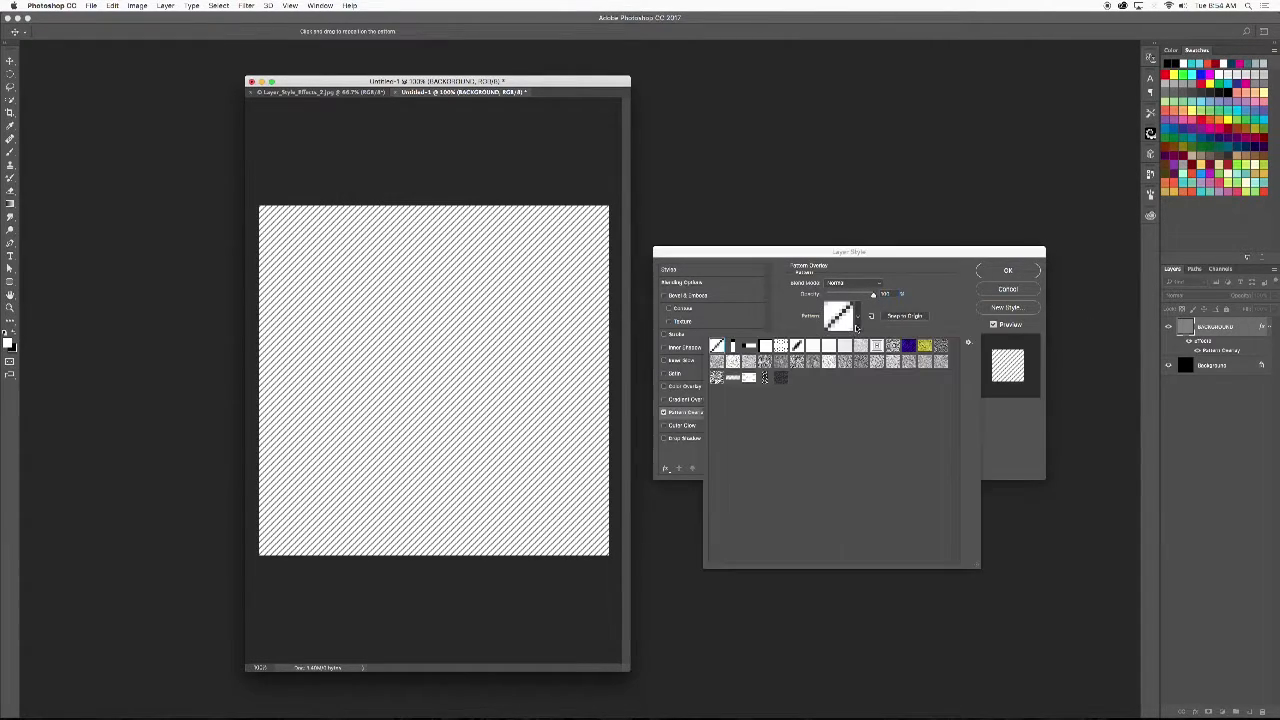
click(780, 377)
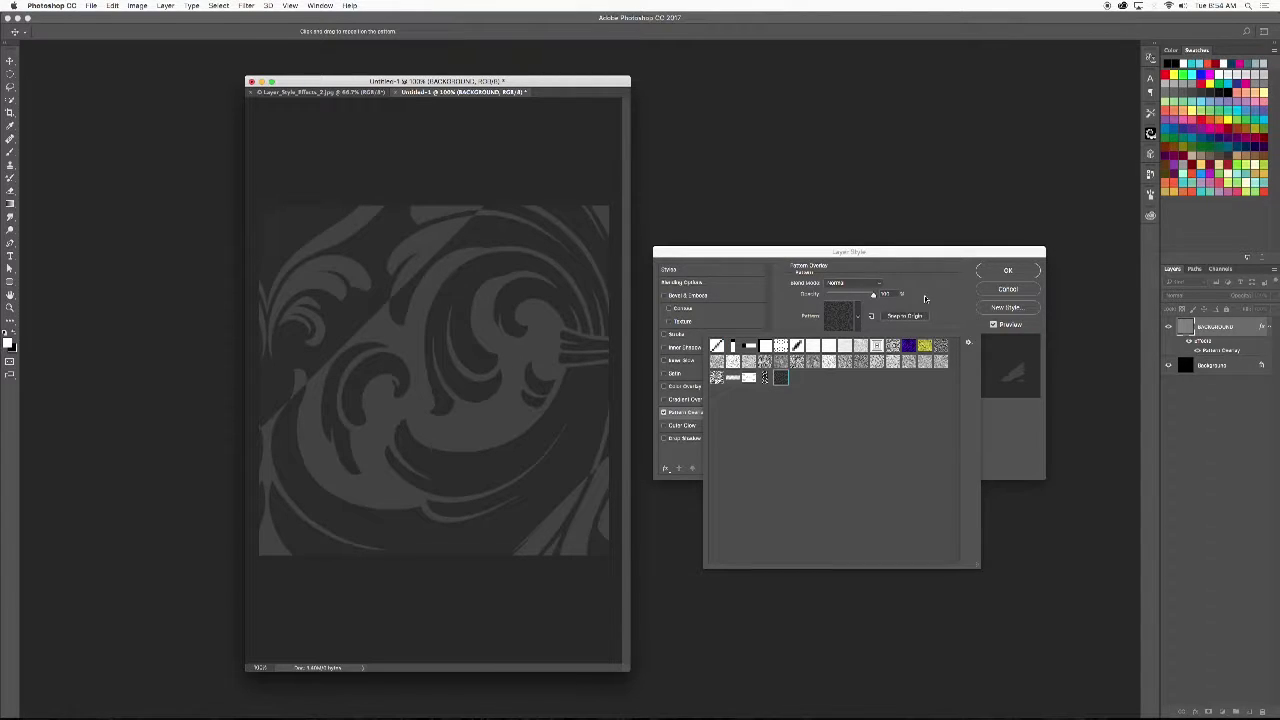
click(924, 297)
drag(850, 340, 833, 339)
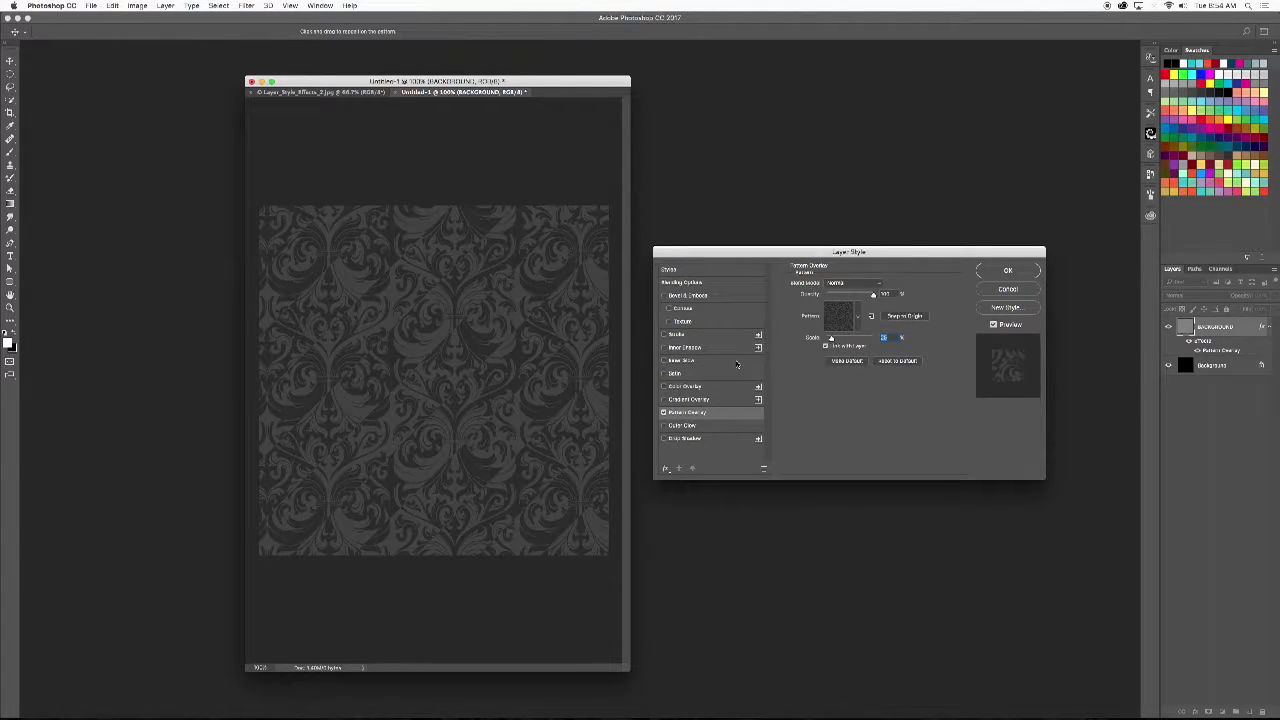
- Add a radial white-to-black Gradient Overlay in Overlay mode with slightly raised opacity, shift its centre up and right, and apply the layer style
click(686, 399)
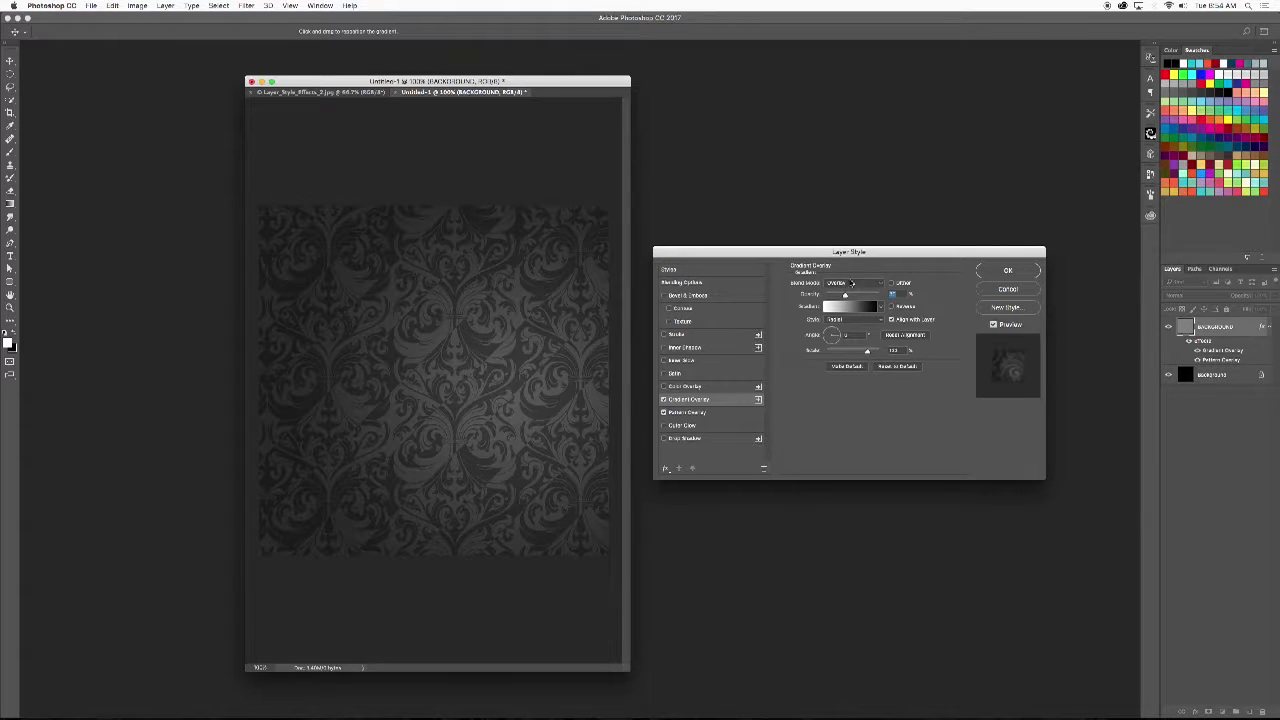
drag(849, 296, 853, 296)
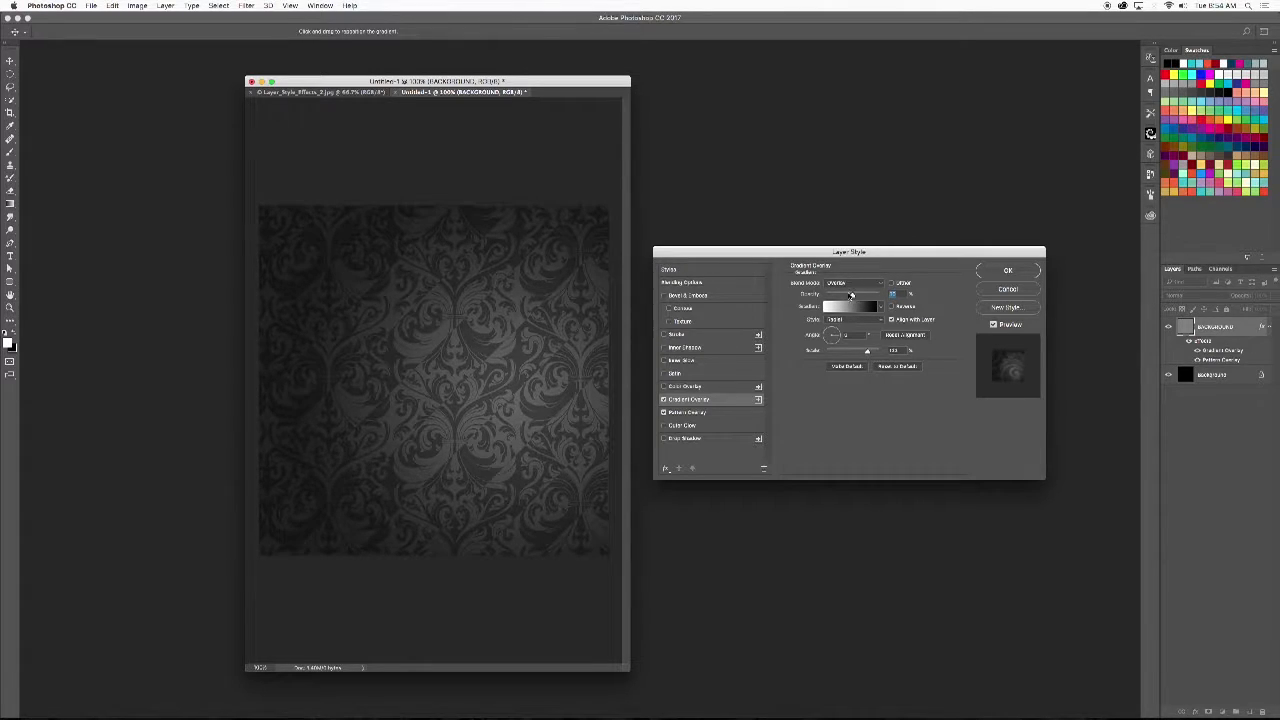
drag(522, 356, 520, 330)
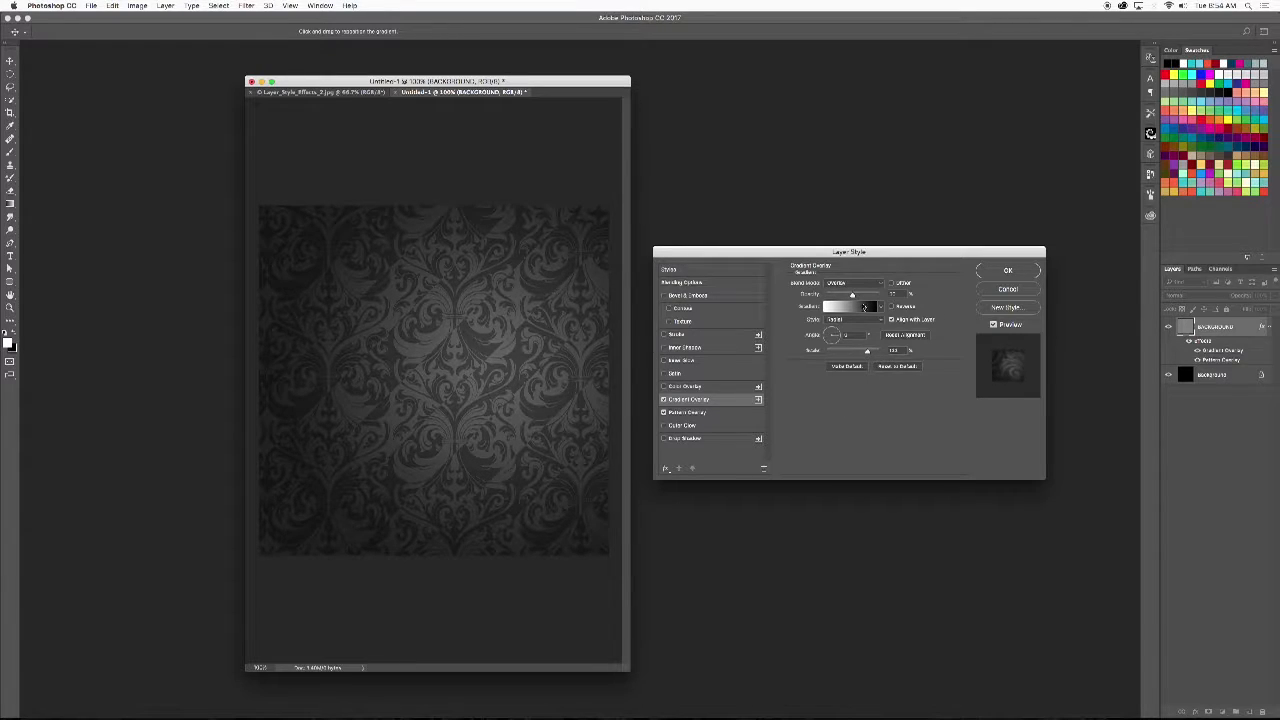
drag(484, 255, 535, 261)
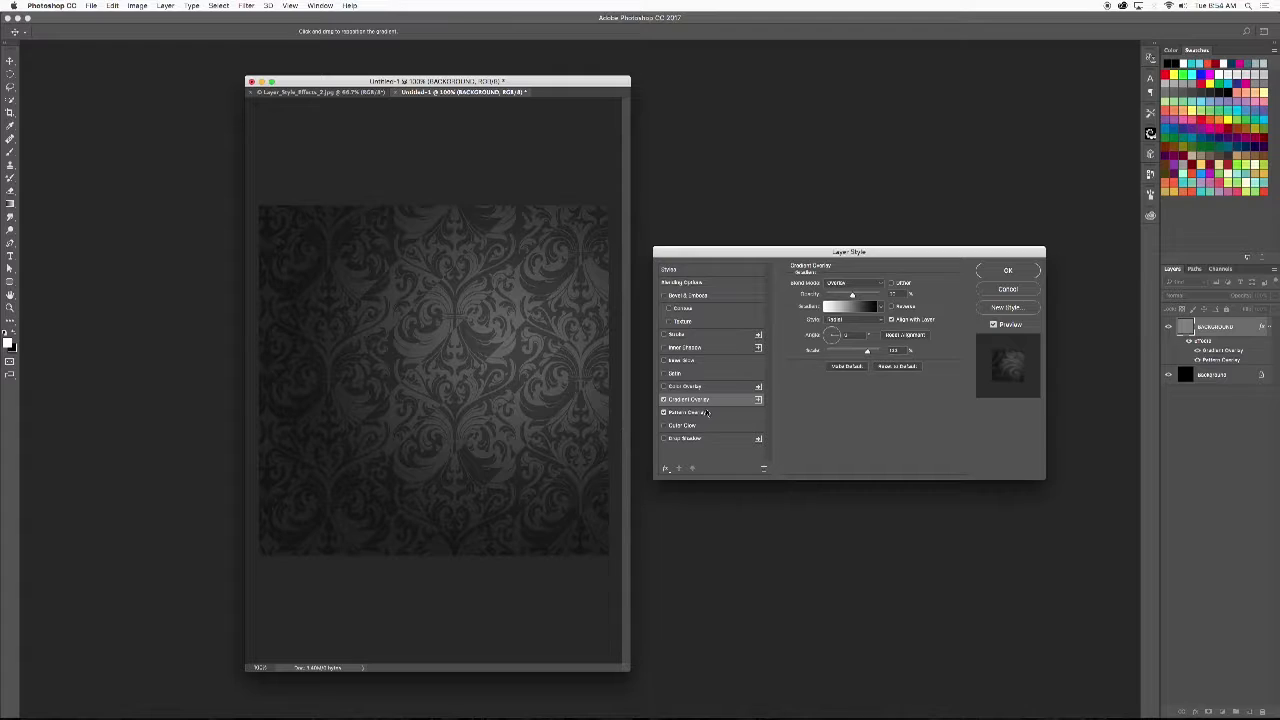
click(663, 401)
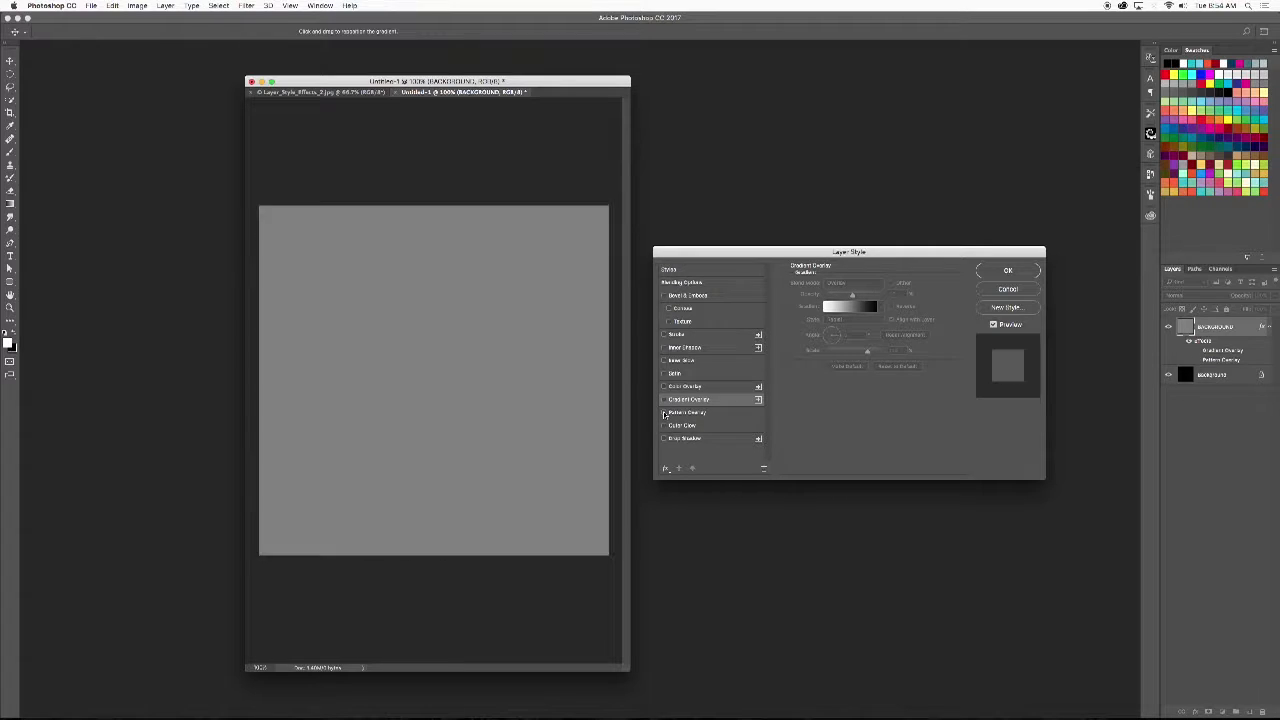
click(664, 399)
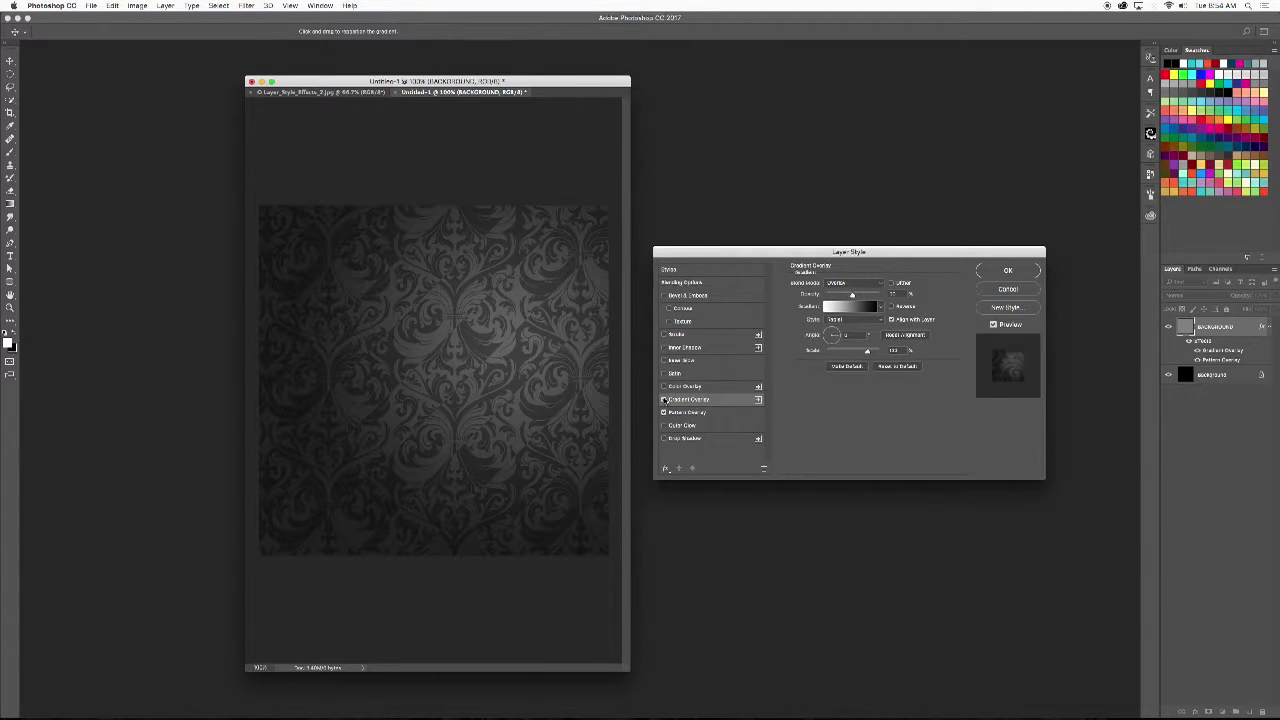
click(1008, 270)
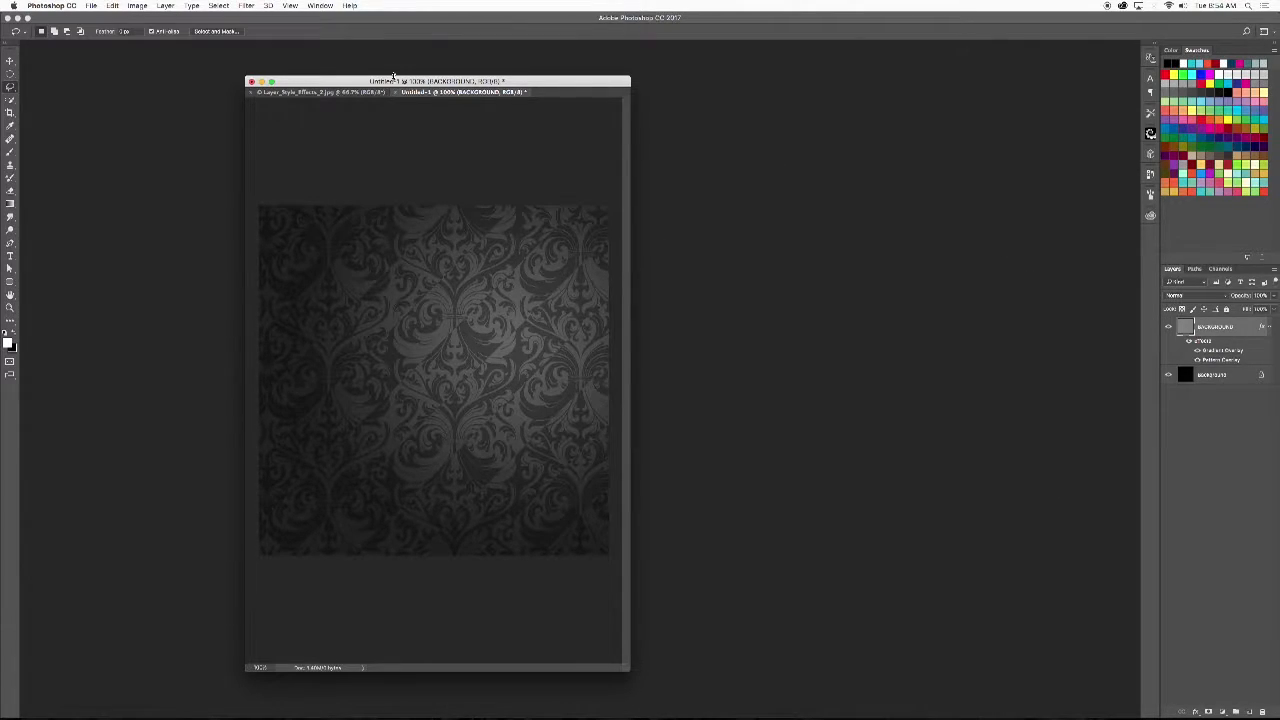
- Separate Layer_Style_Effects_2.jpg into its own window and place it beside the damask document
click(322, 93)
drag(322, 93, 680, 76)
drag(536, 83, 431, 77)
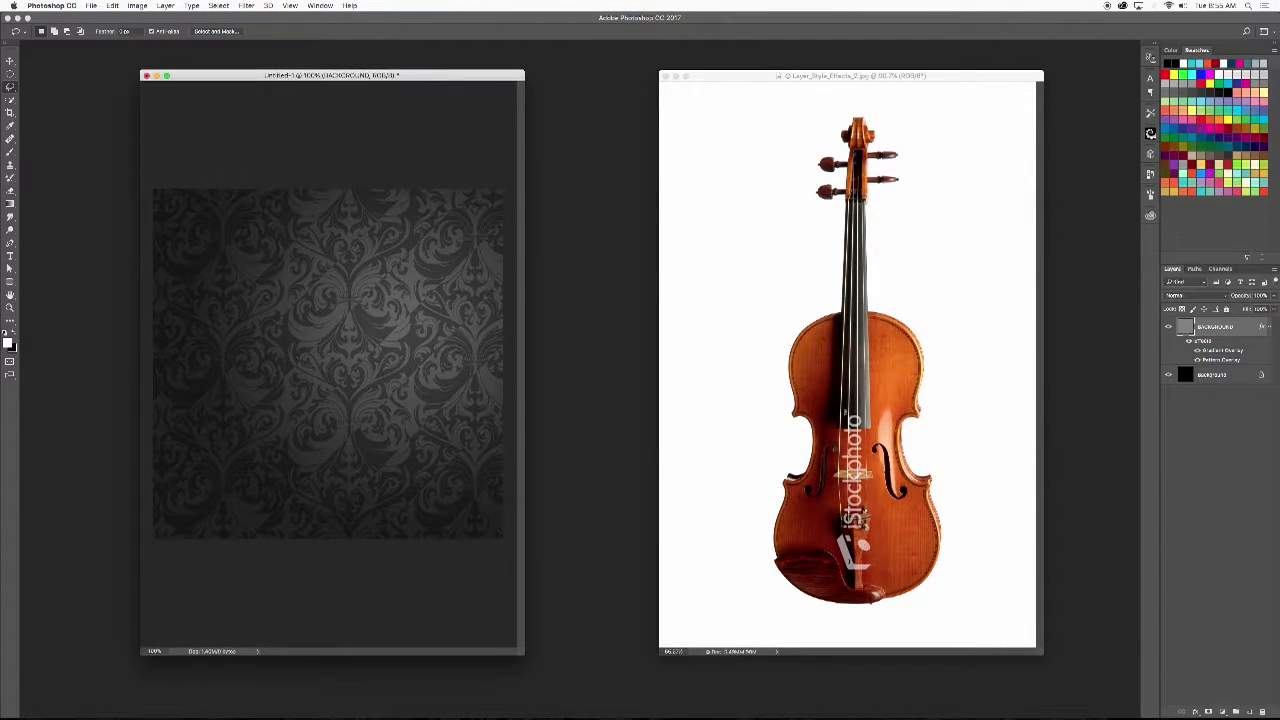
drag(797, 75, 699, 81)
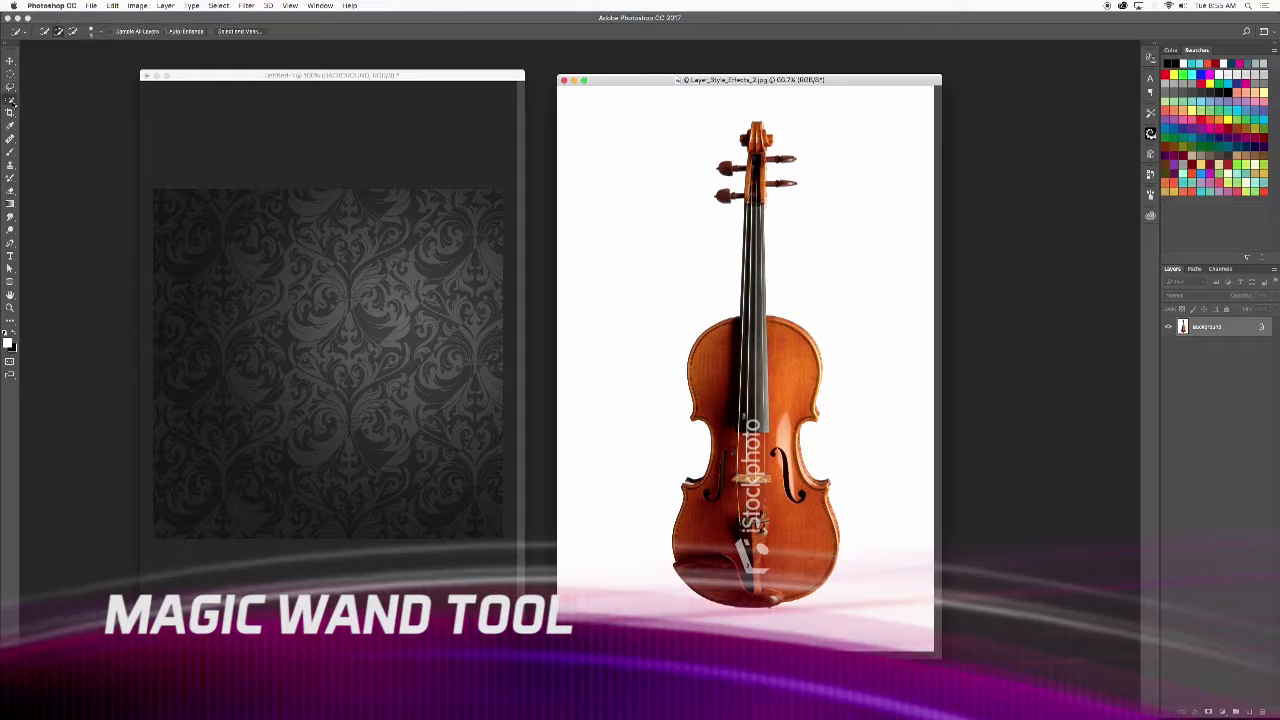
- Select the white backdrop around the violin with the Magic Wand tool
click(9, 101)
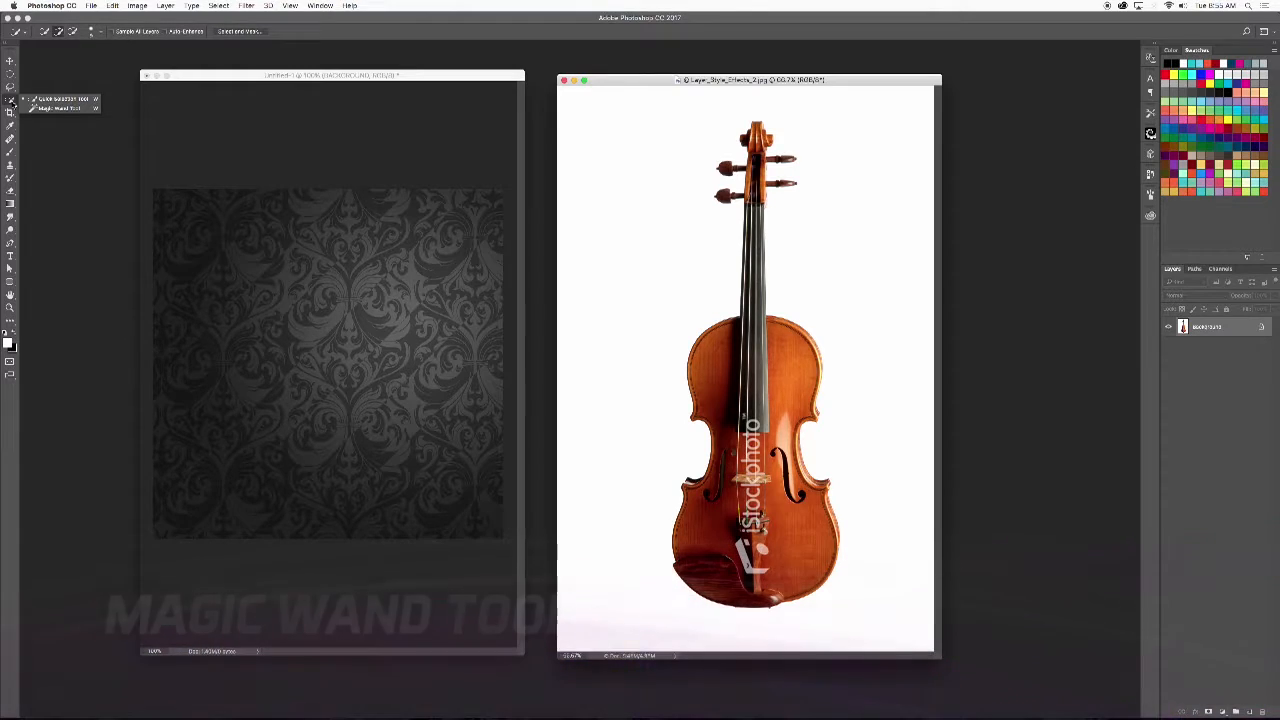
click(44, 108)
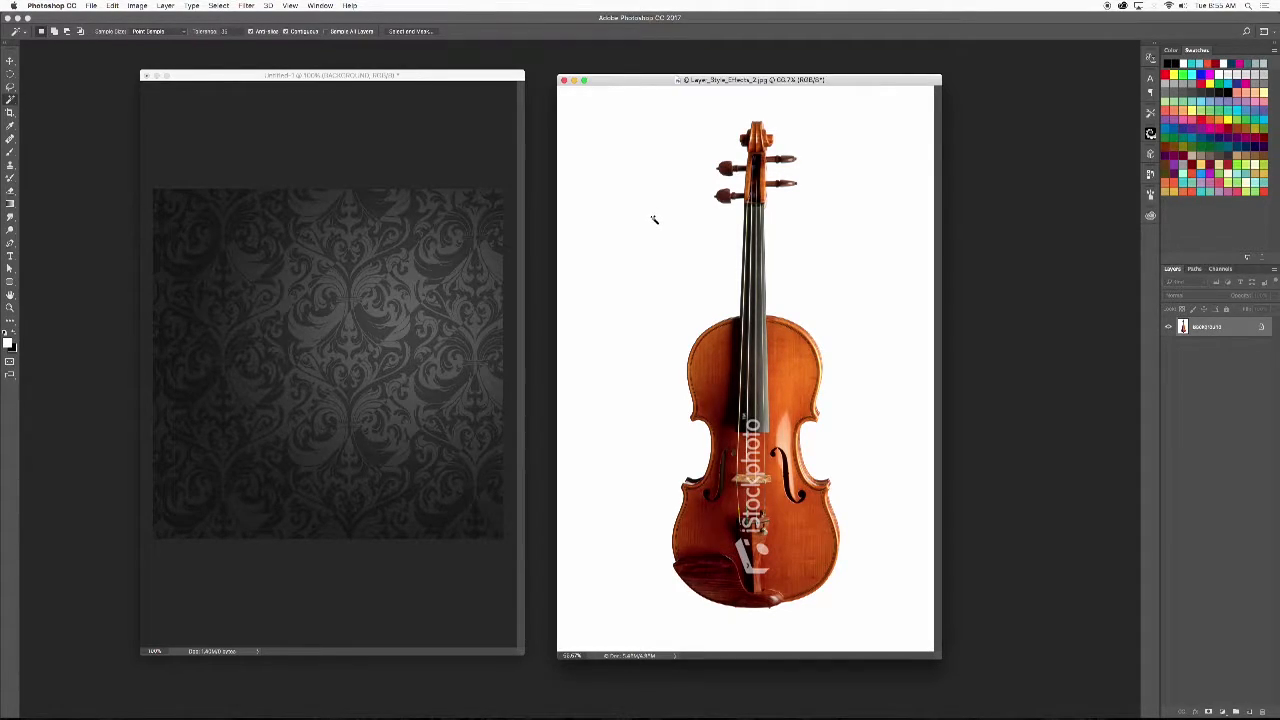
click(654, 220)
key(super+d)
click(642, 199)
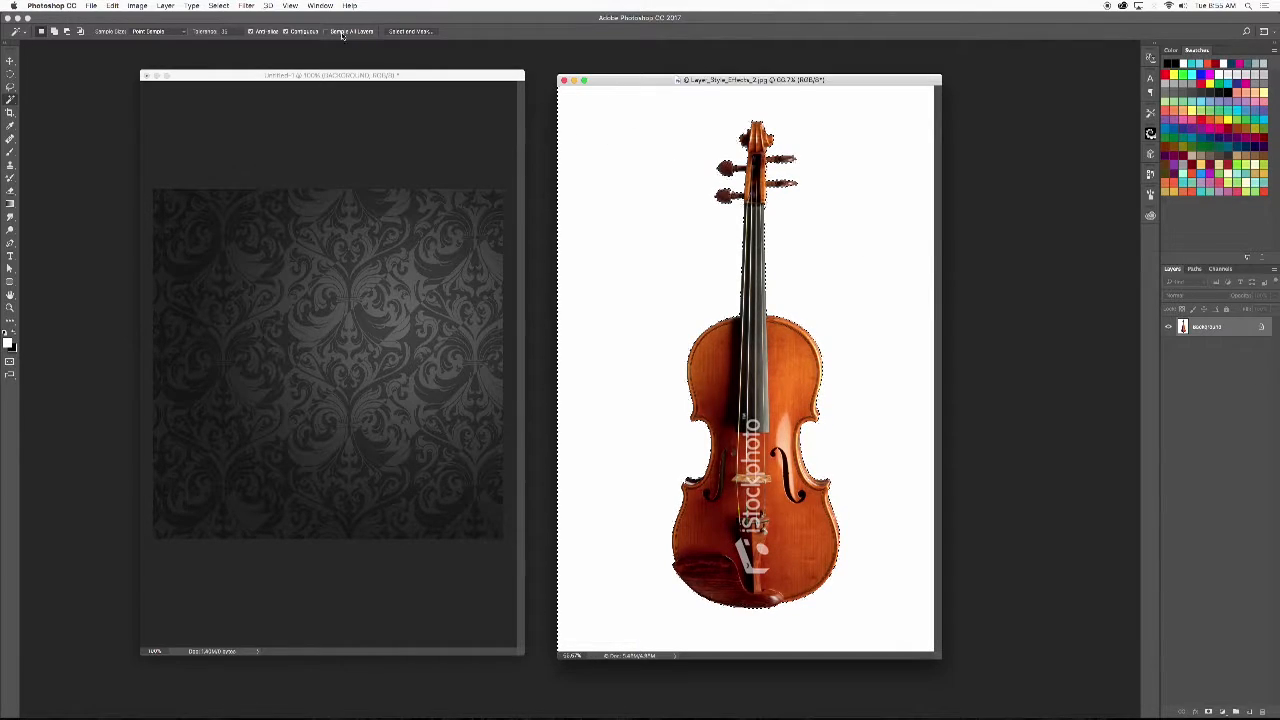
- Invert the selection so that it covers the violin instead of the white backdrop
click(220, 6)
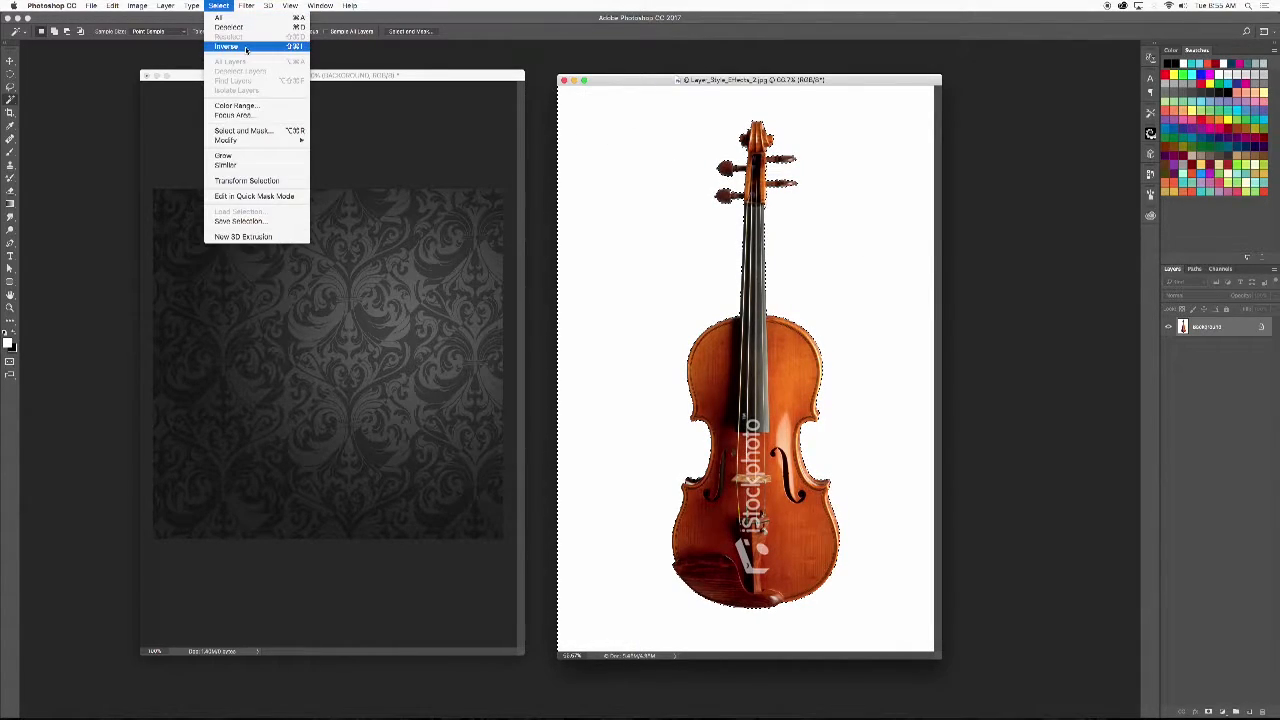
click(246, 49)
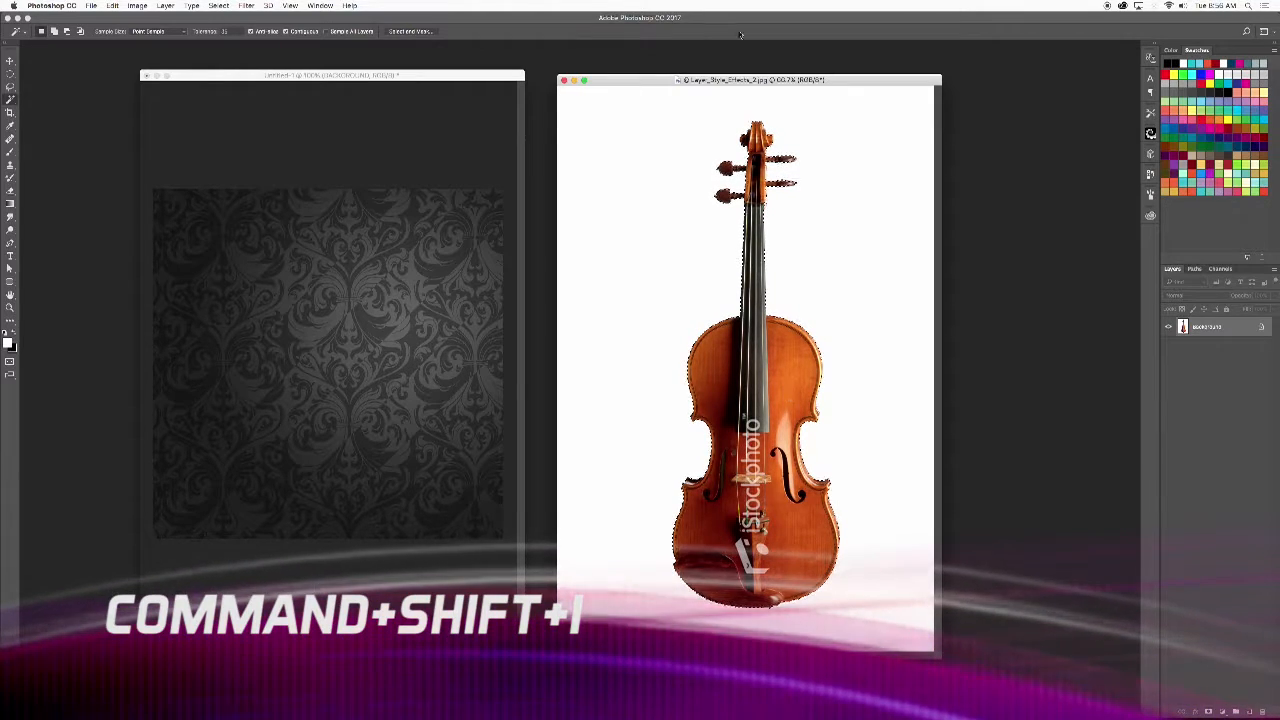
click(218, 5)
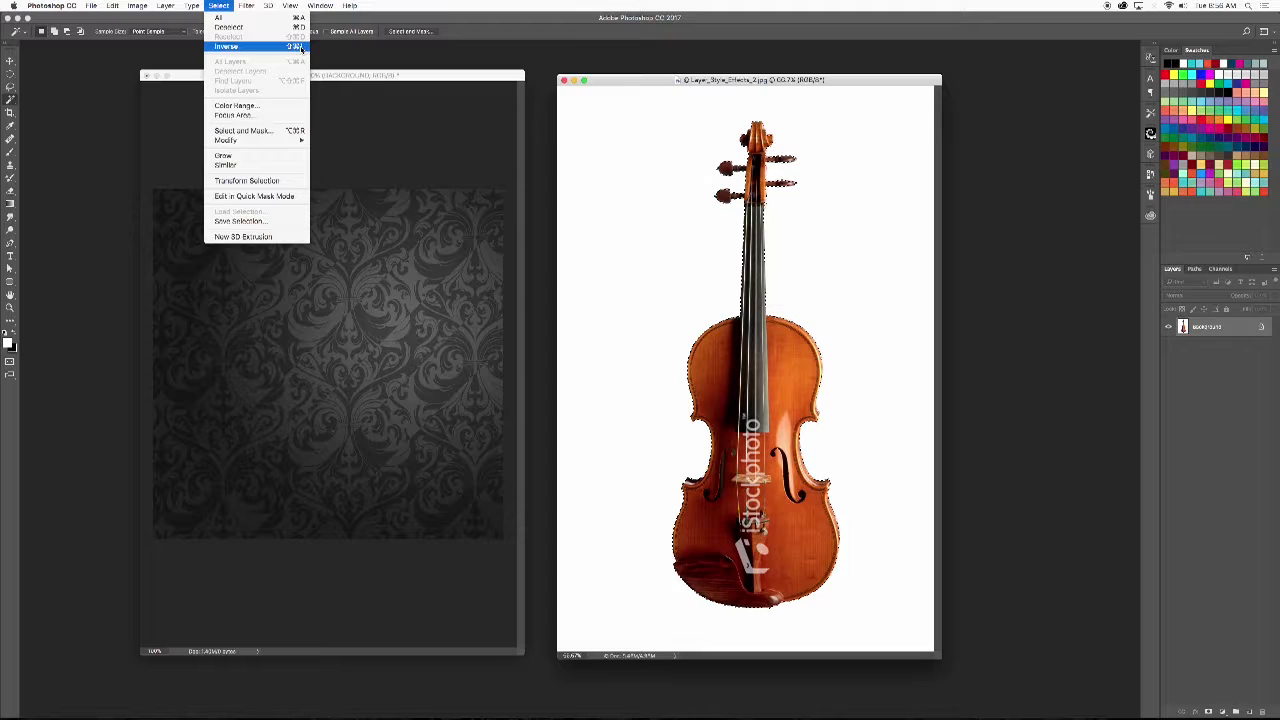
click(563, 63)
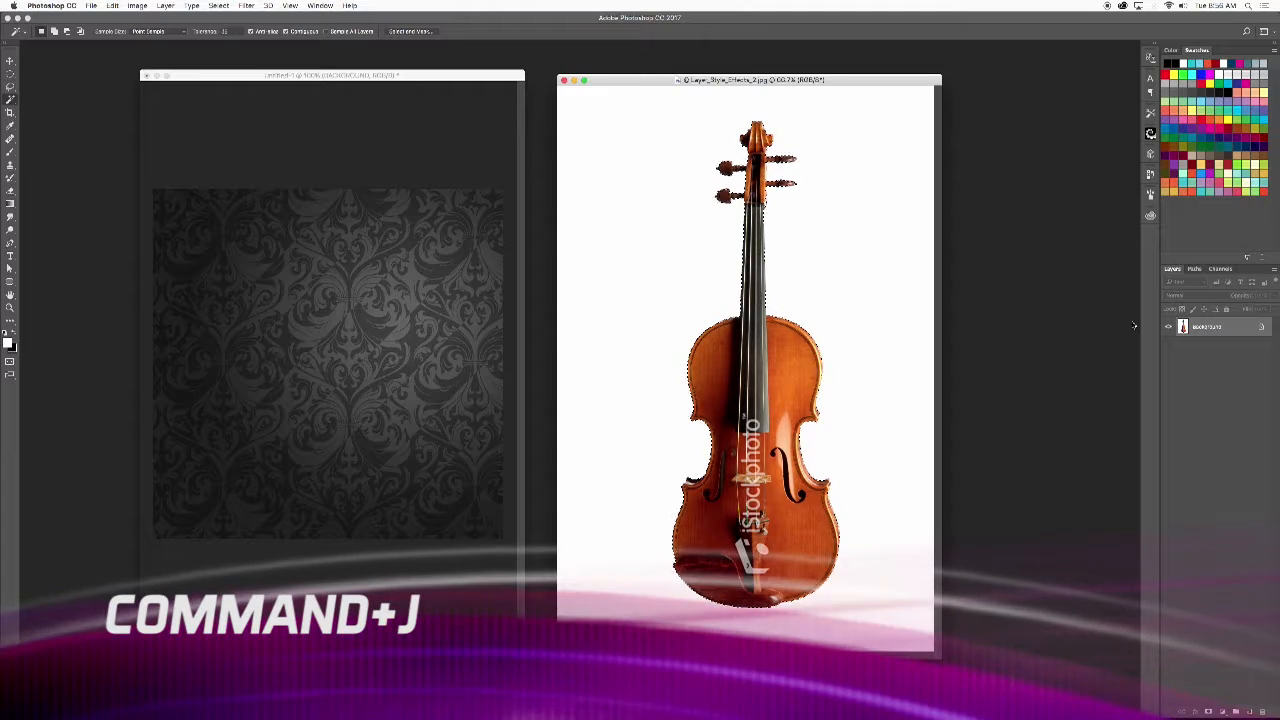
- Copy the selected violin onto a new layer and hide the Background layer beneath it
key(super+j)
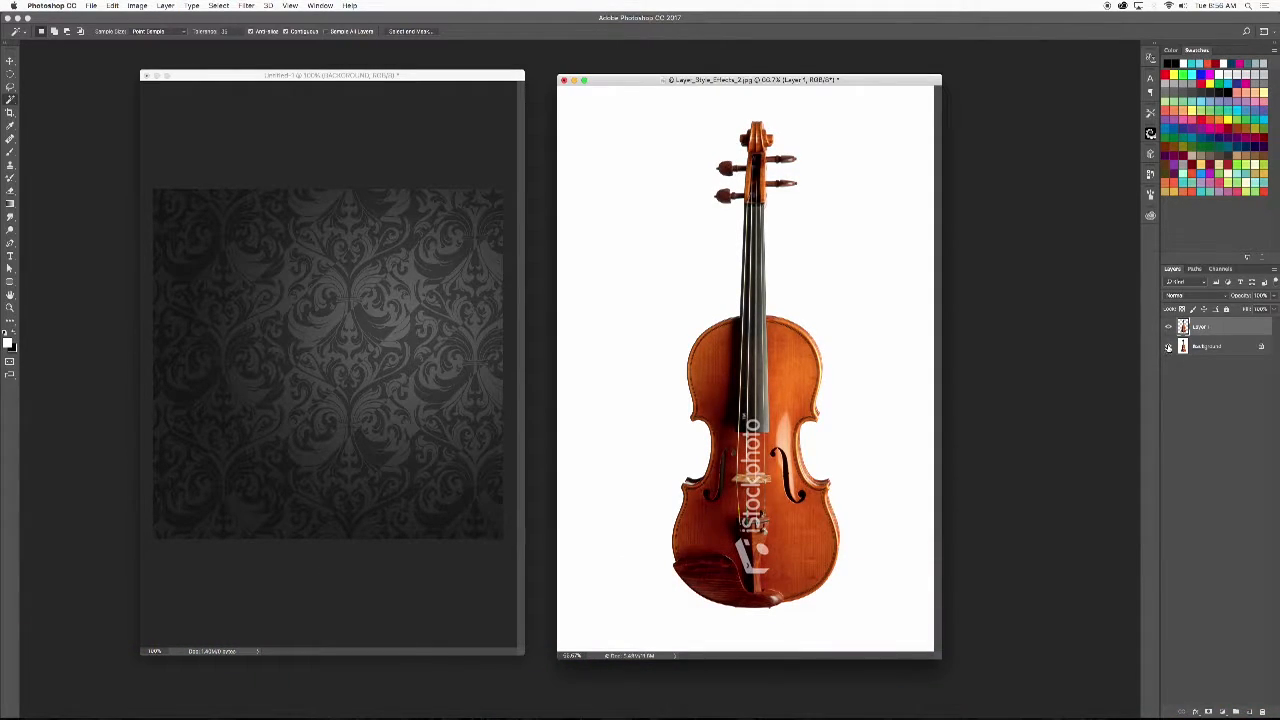
click(1168, 346)
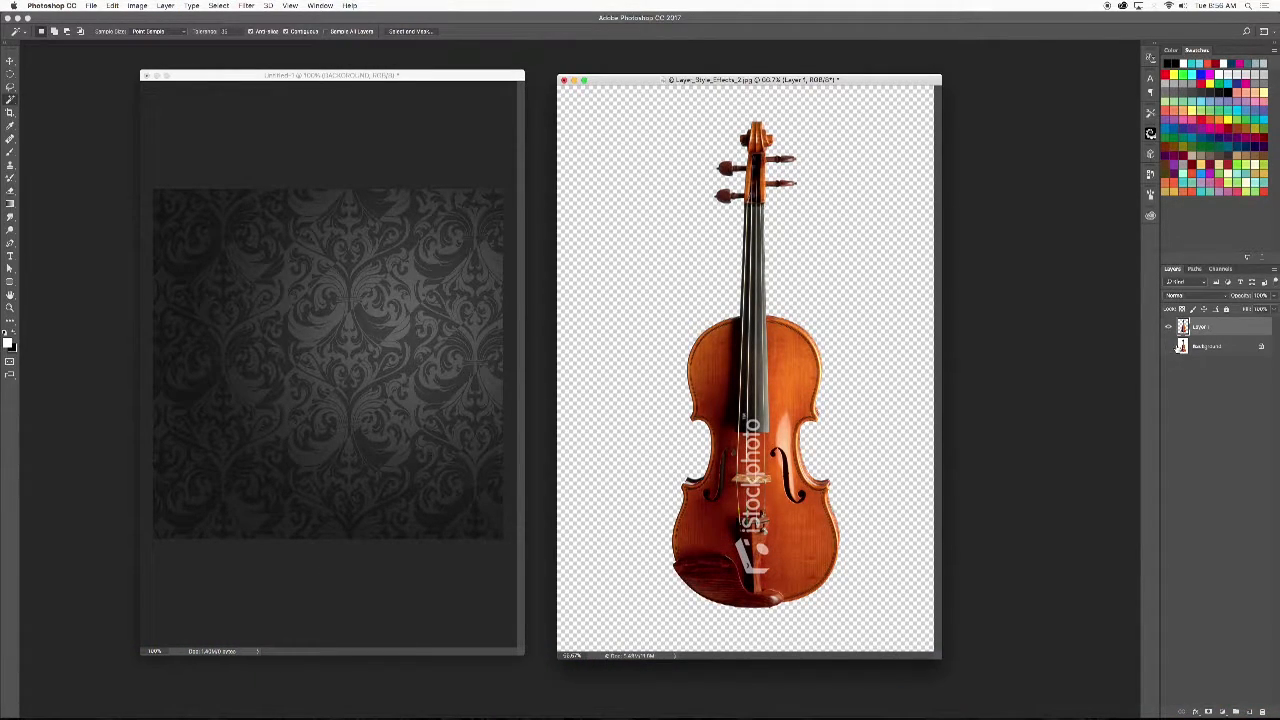
key(v)
click(1168, 346)
click(1168, 346)
click(1168, 327)
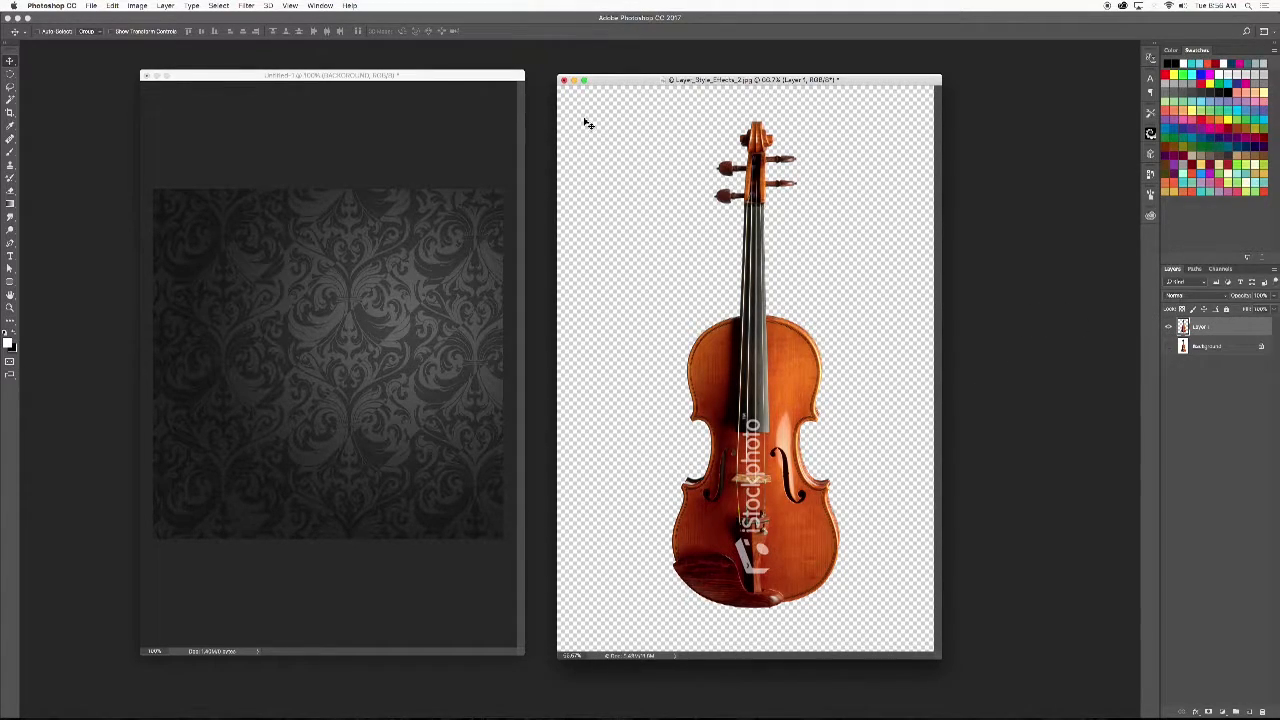
- Copy the cut-out violin layer into the damask document, close the violin file without saving, and center the remaining document window
drag(621, 84, 623, 82)
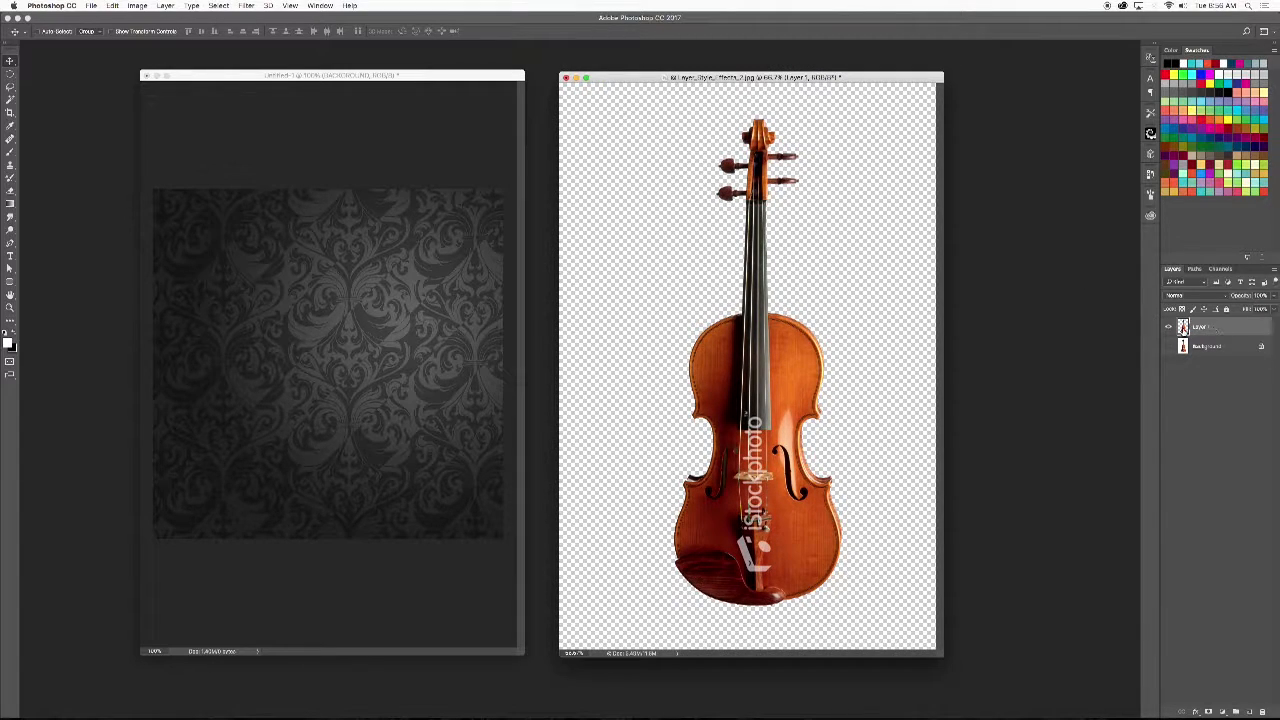
drag(1183, 330, 260, 393)
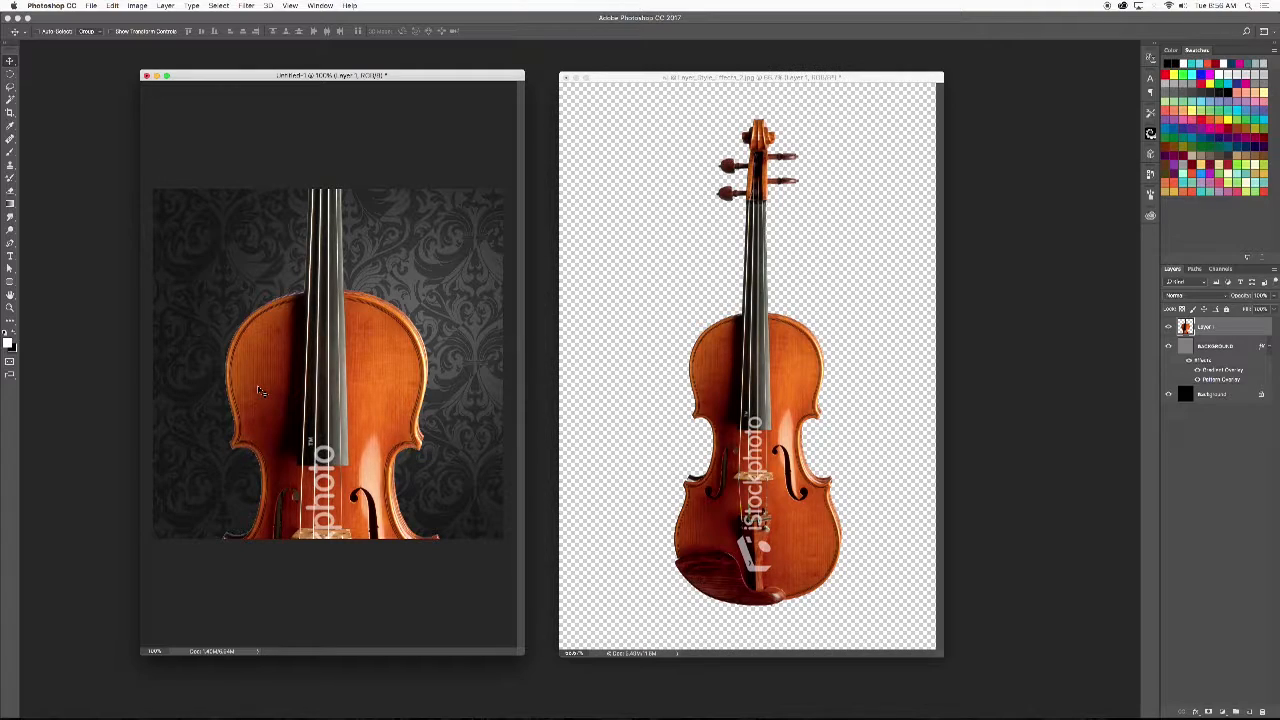
click(566, 78)
click(606, 231)
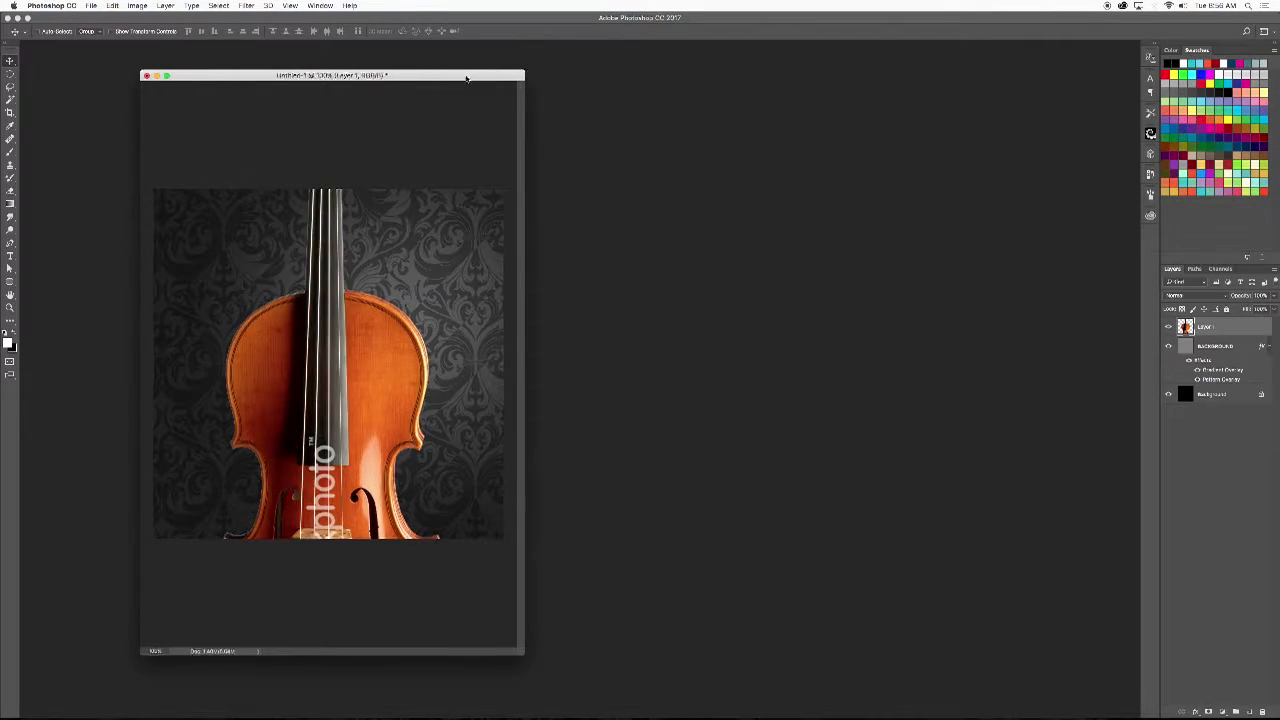
drag(466, 79, 680, 80)
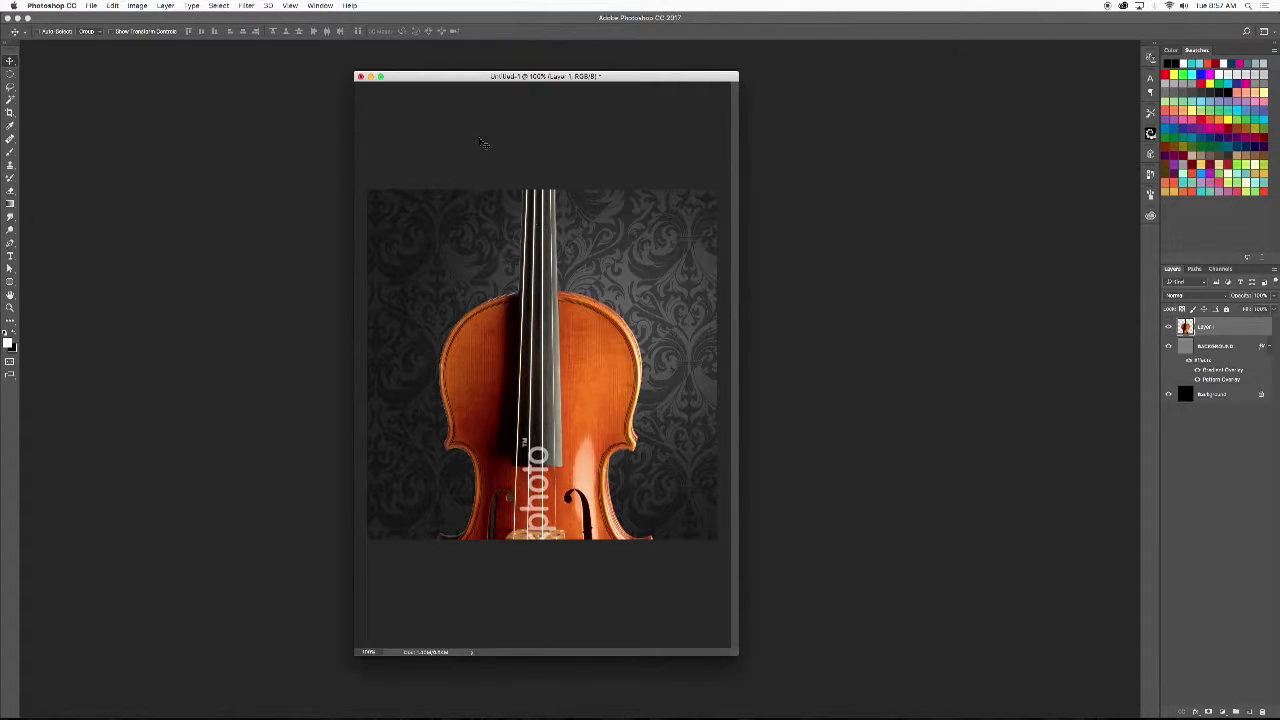
key(super+t)
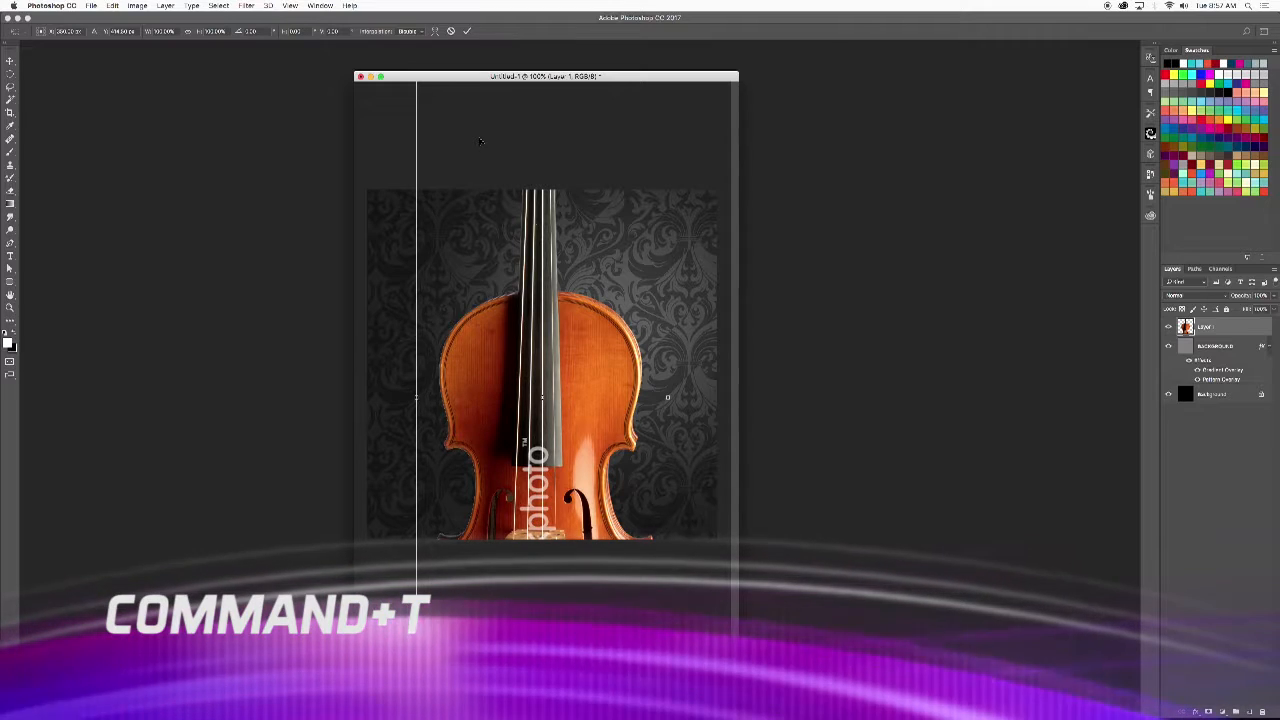
key(Escape)
click(113, 6)
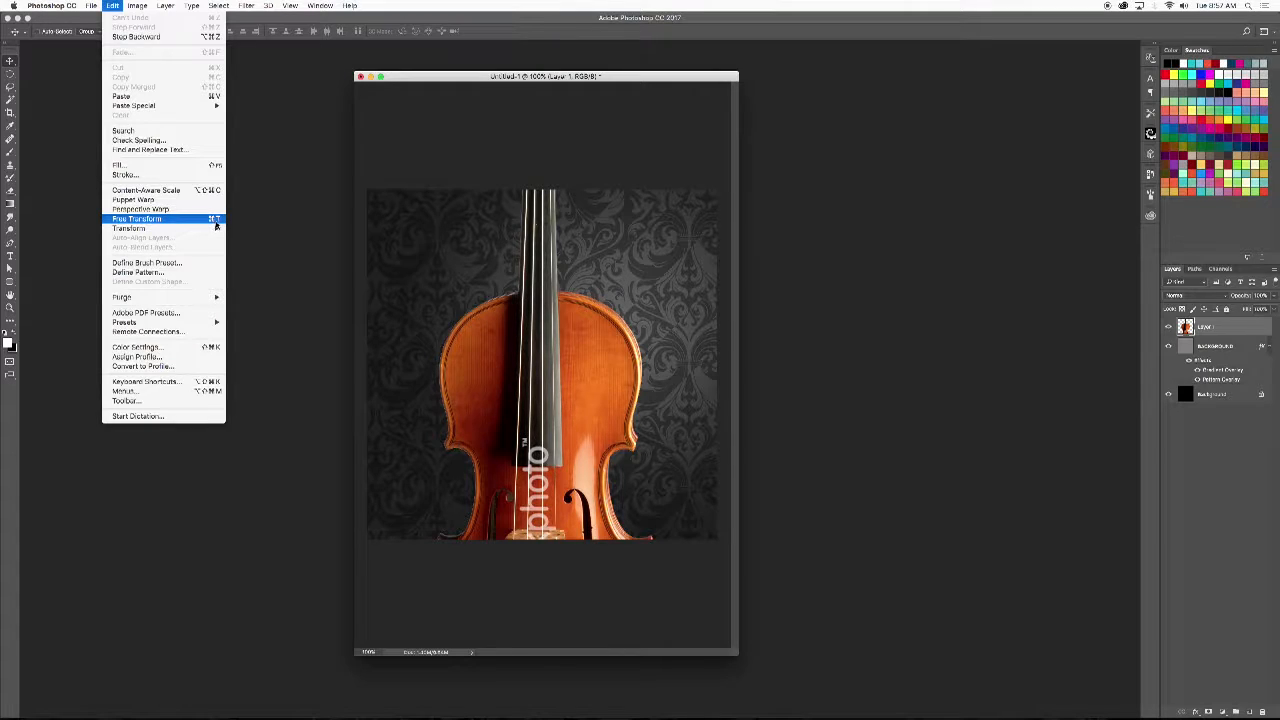
click(163, 219)
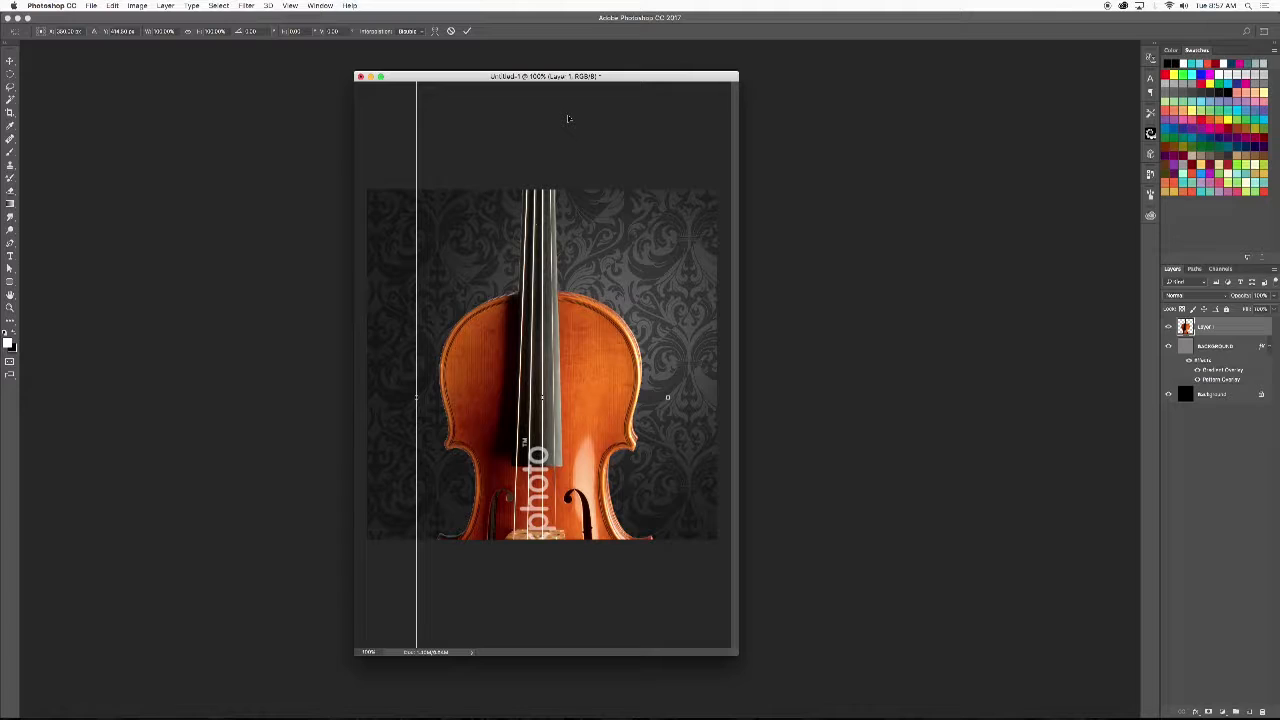
key(super+0)
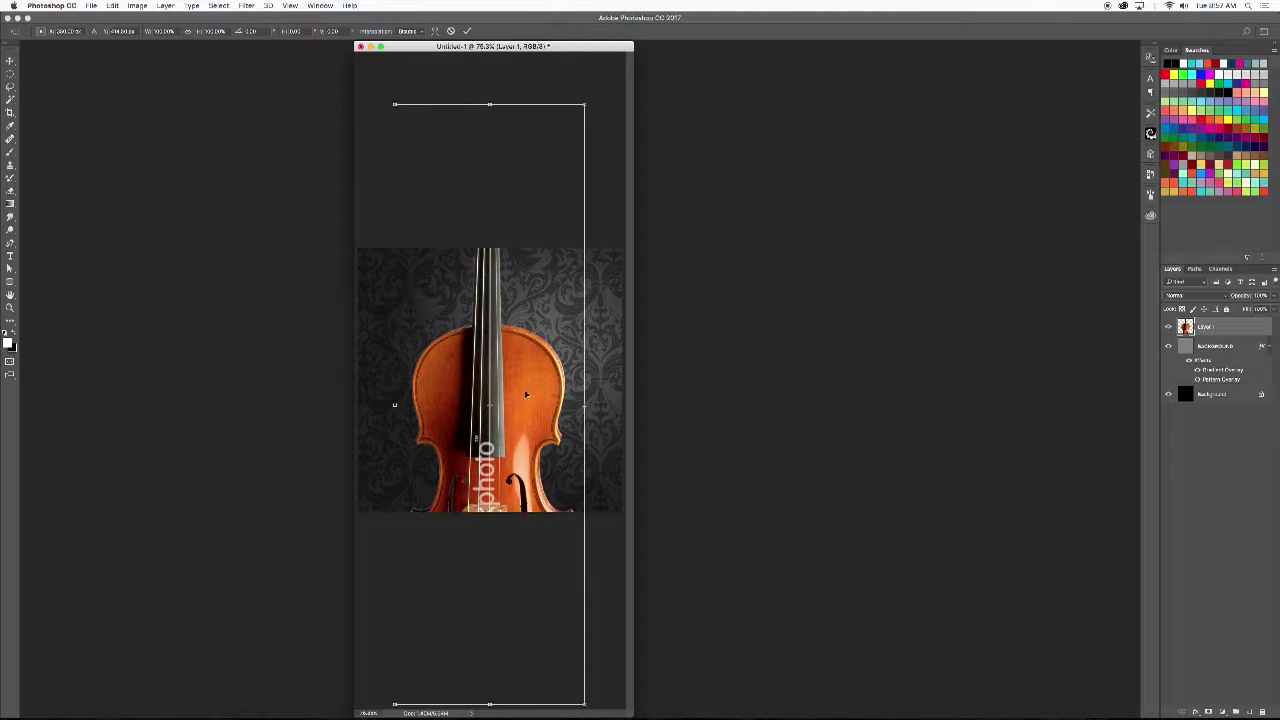
drag(523, 381, 506, 300)
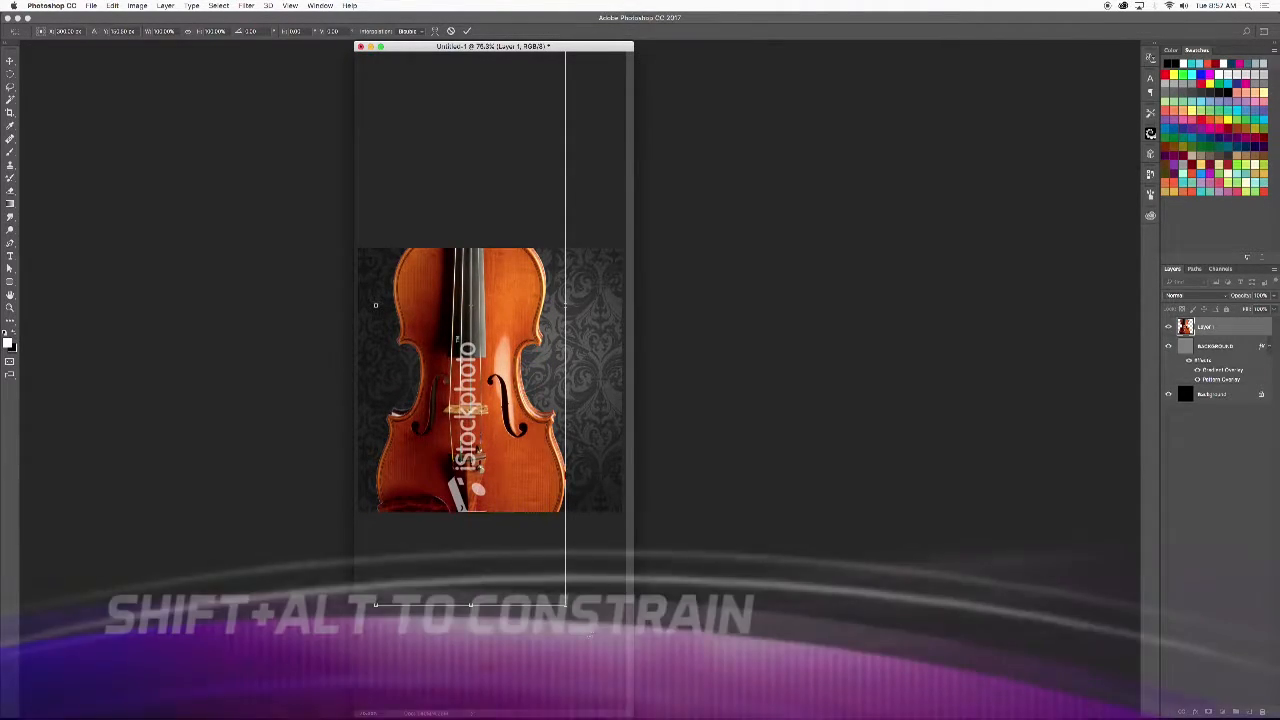
drag(565, 600, 523, 526)
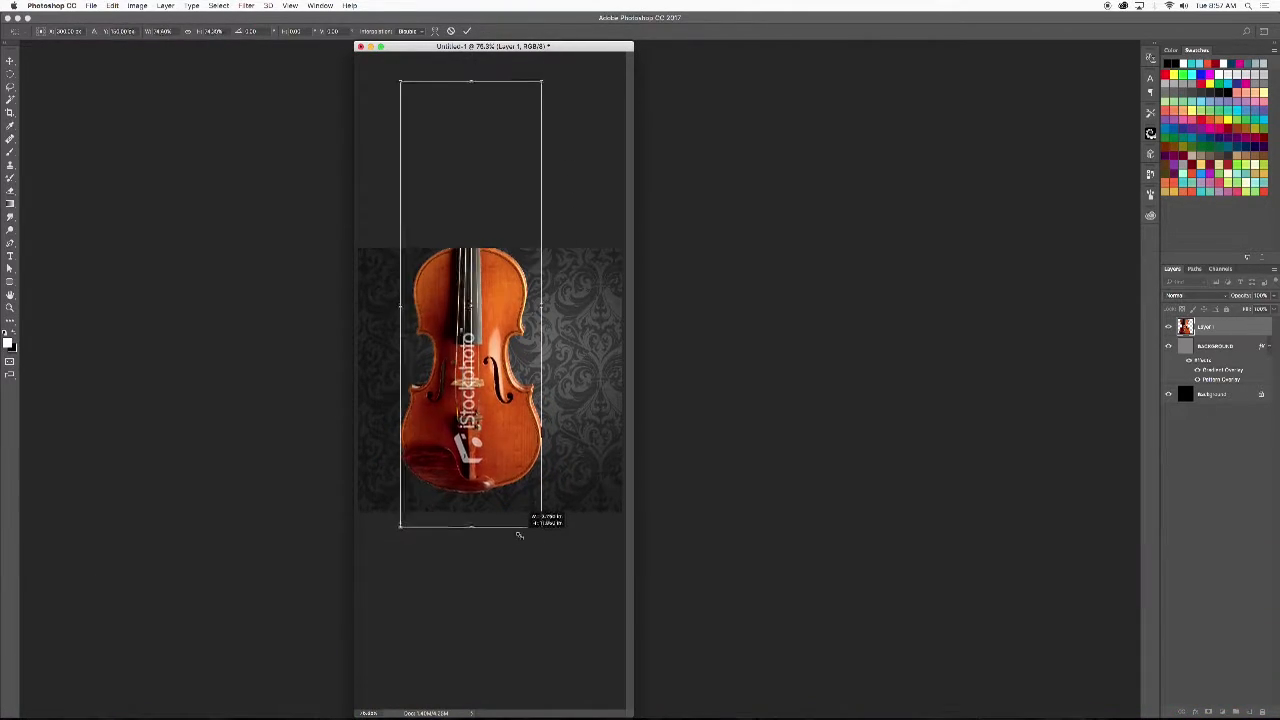
key(Escape)
- Scale the violin down proportionally and place its body along the left side of the damask background with the neck cropped off
key(super+t)
drag(584, 705, 574, 609)
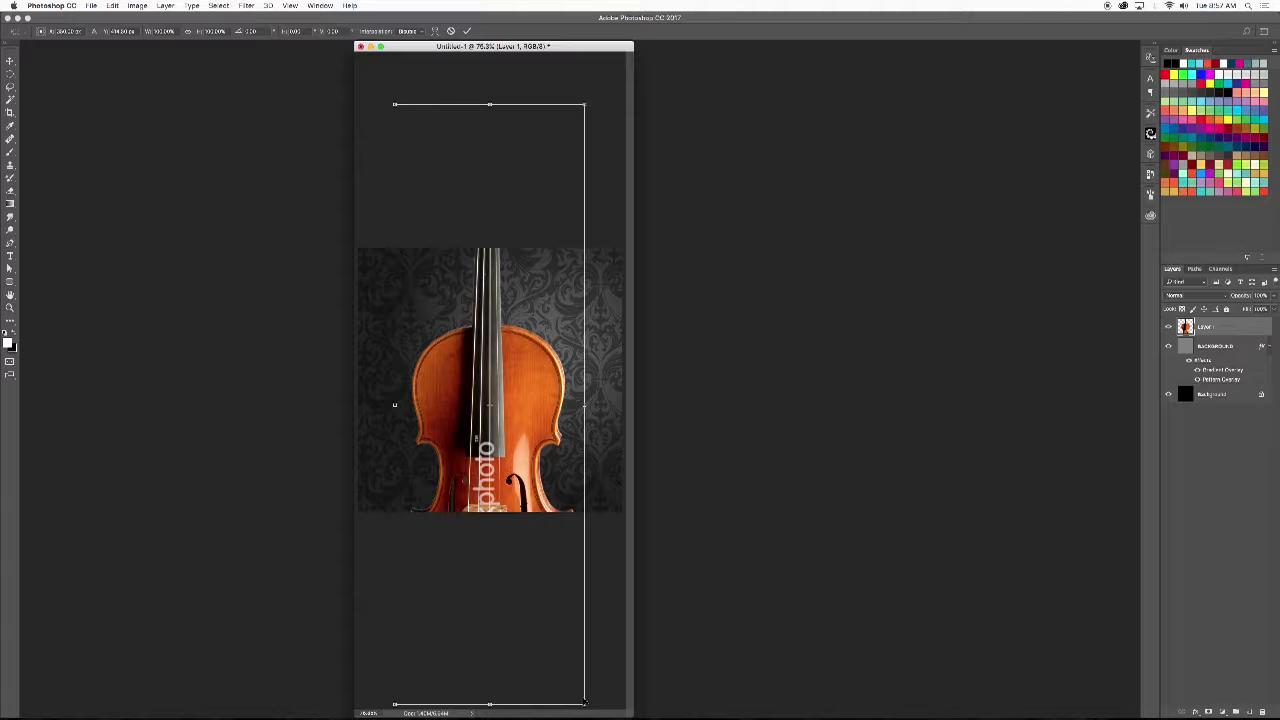
drag(584, 705, 518, 595)
drag(531, 494, 465, 422)
drag(491, 164, 535, 134)
drag(461, 334, 469, 307)
drag(511, 99, 512, 95)
drag(467, 368, 467, 363)
key(Return)
key(super+1)
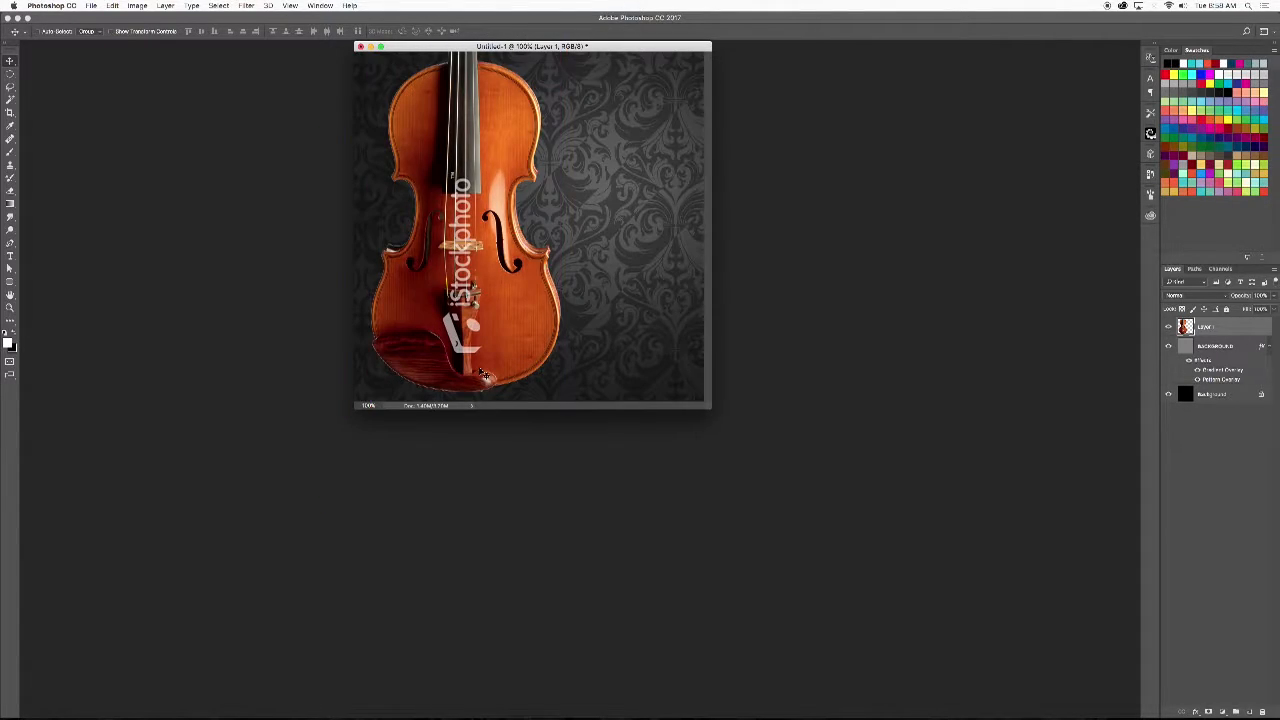
drag(575, 47, 580, 198)
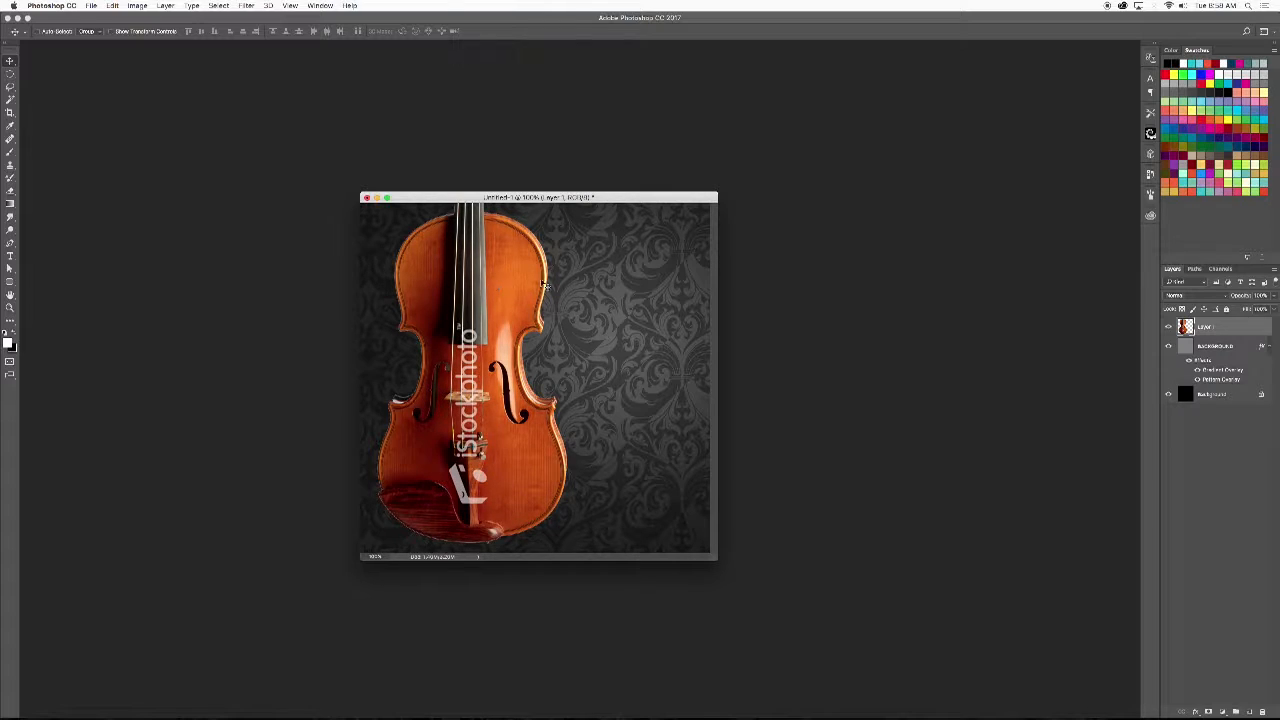
drag(602, 270, 542, 387)
key(super+z)
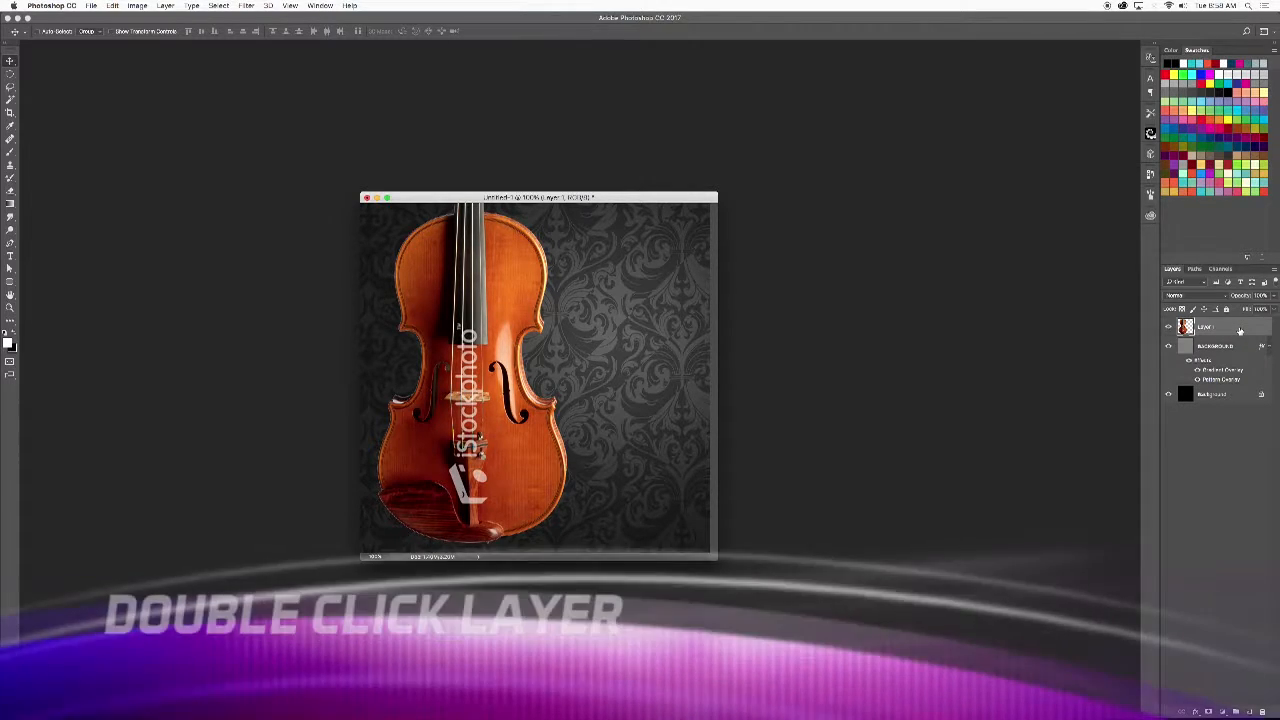
- Add a radial Gradient Overlay in Overlay mode to the violin layer, reposition the gradient, and lower its opacity to about 28%
double_click(1240, 331)
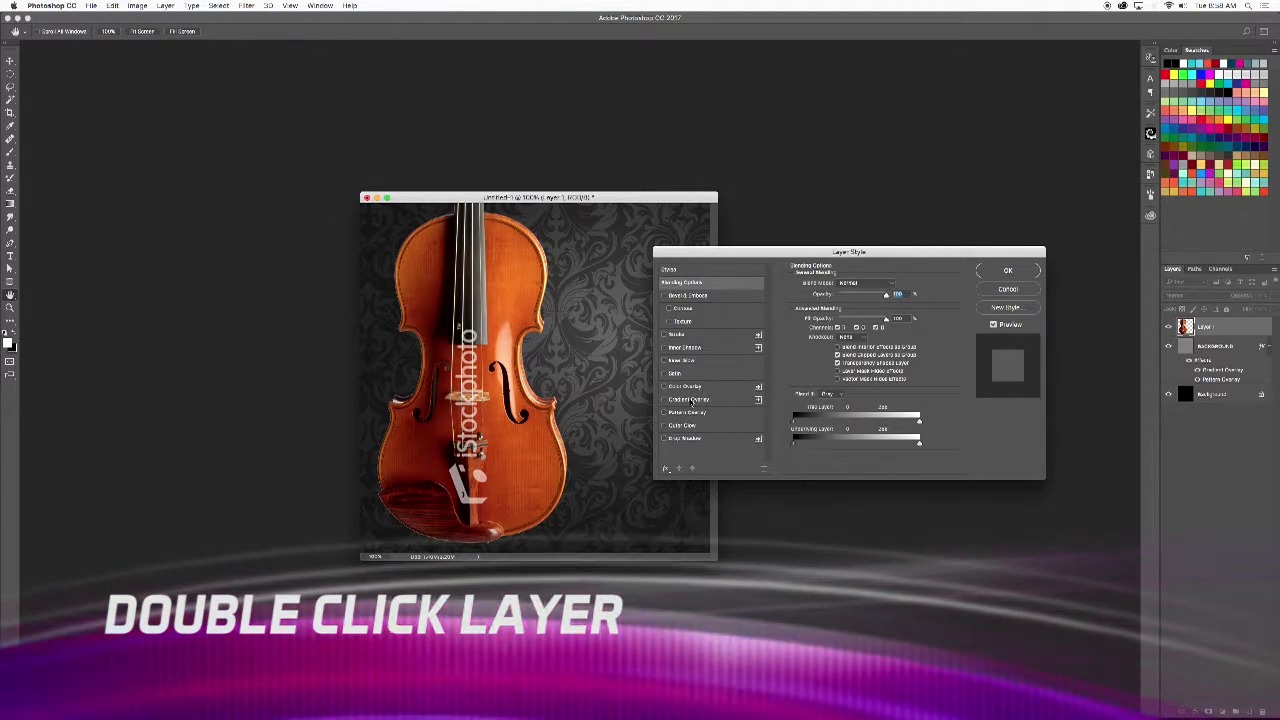
click(690, 399)
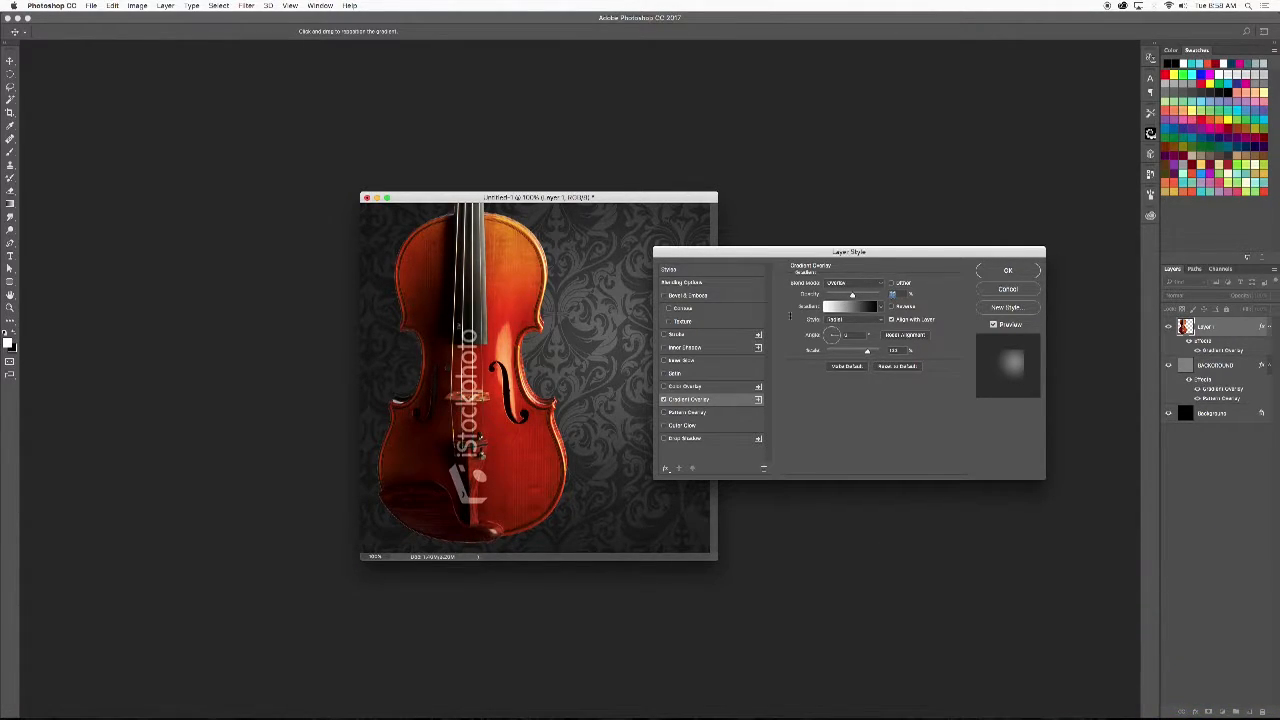
drag(888, 254, 899, 236)
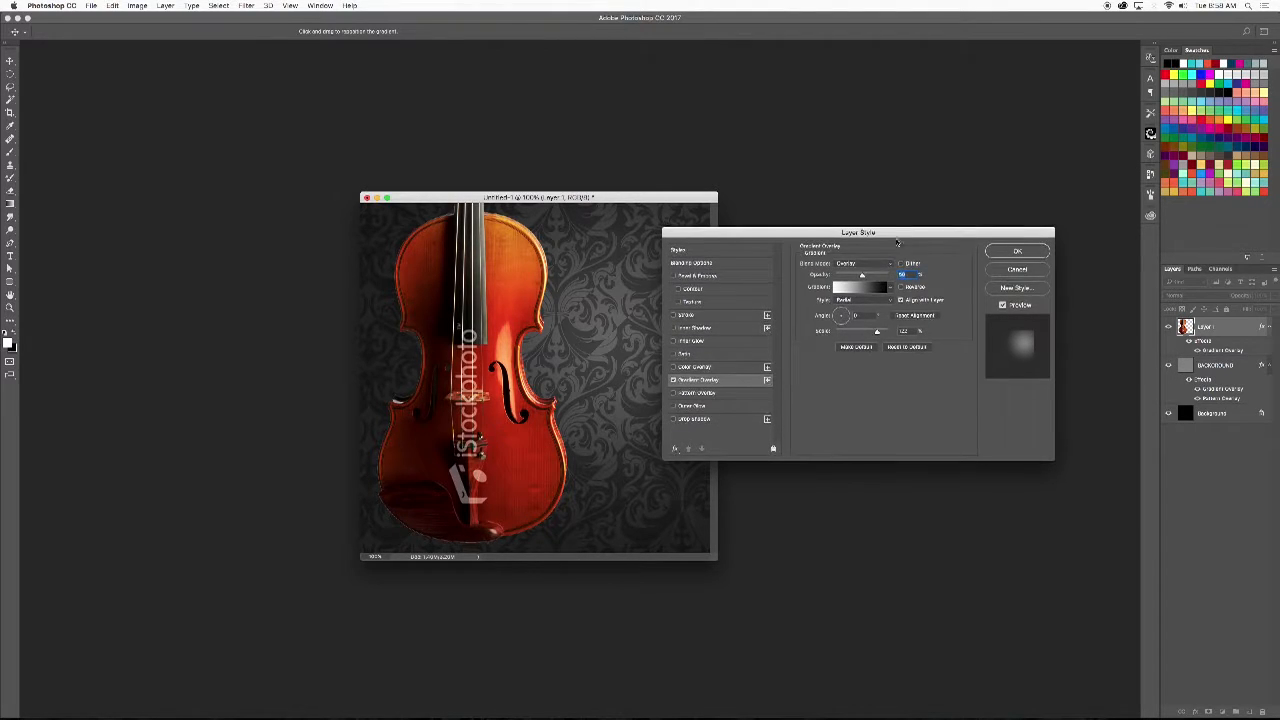
drag(560, 295, 539, 343)
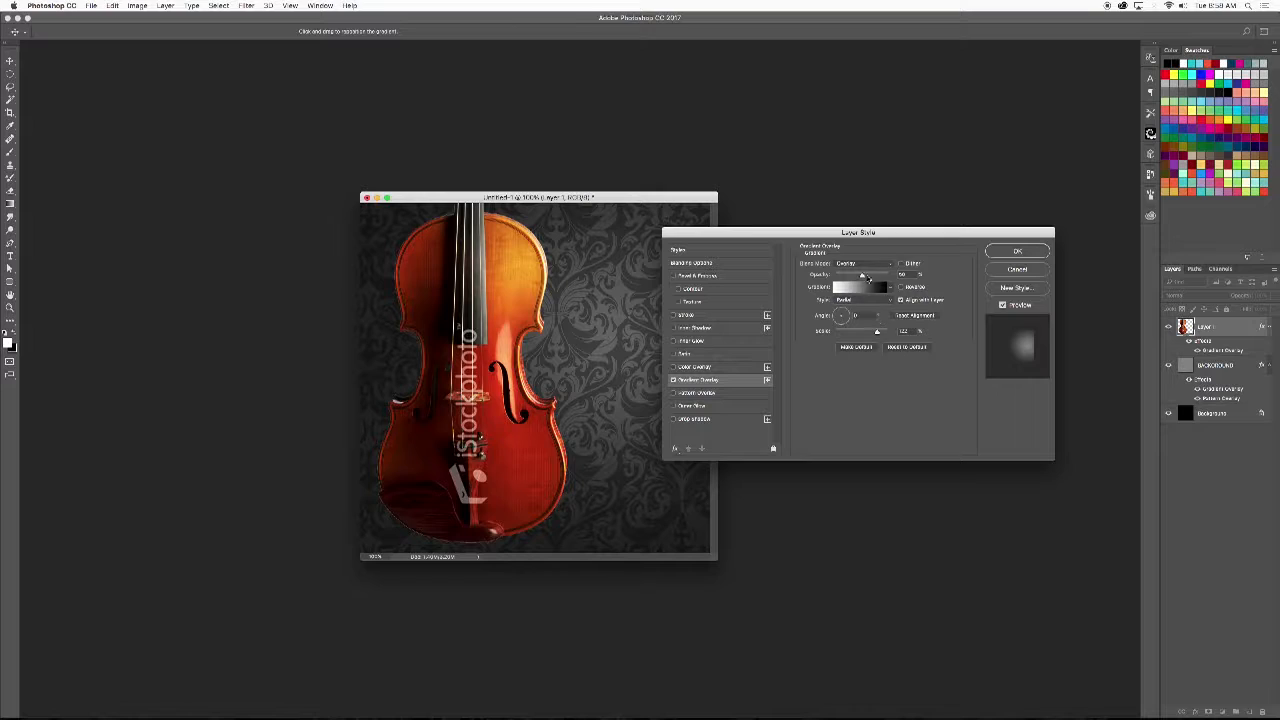
drag(862, 277, 850, 277)
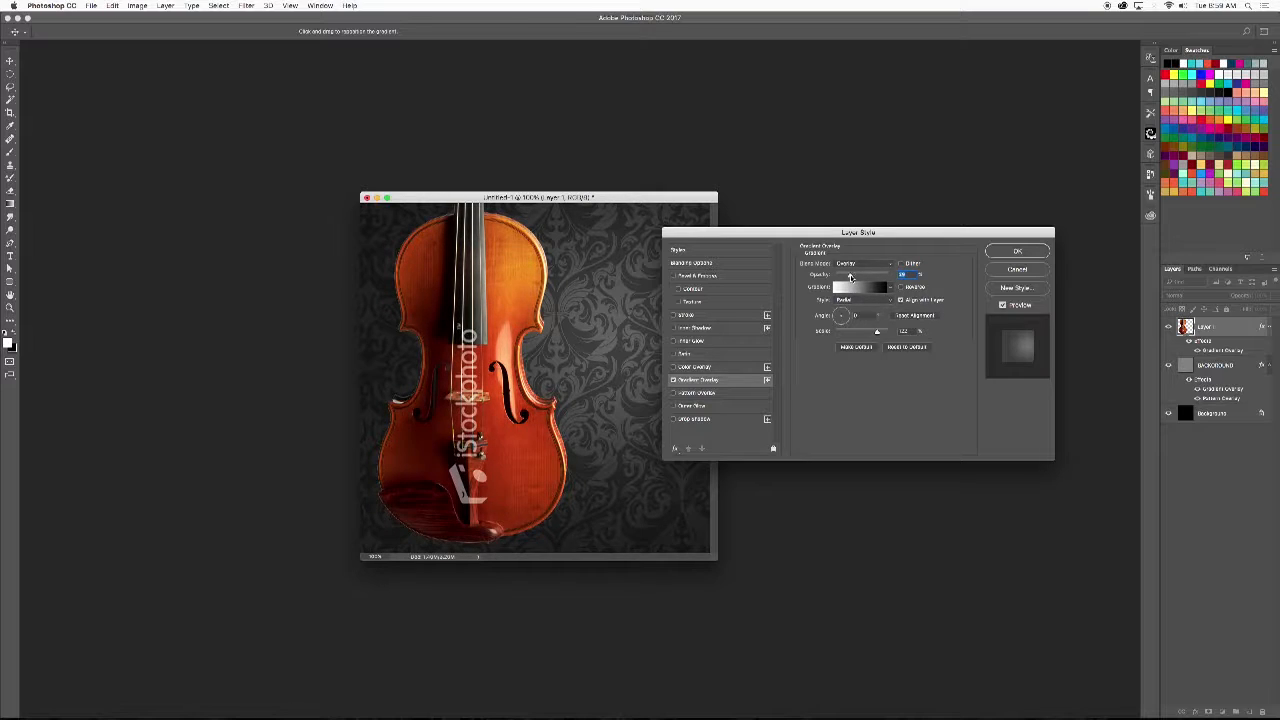
- Compare the violin with and without its Gradient Overlay
click(674, 381)
click(674, 381)
click(674, 381)
click(674, 381)
click(674, 381)
click(674, 381)
click(674, 381)
click(674, 381)
drag(786, 237, 858, 251)
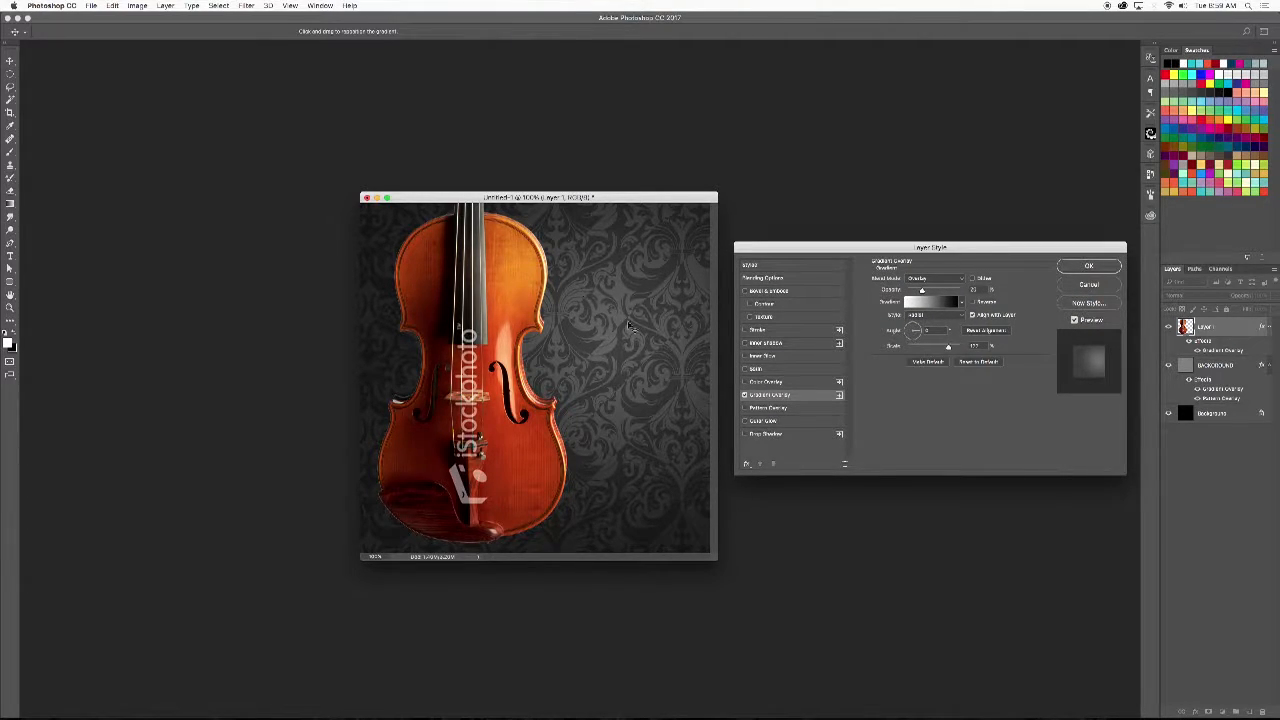
- Add a Multiply Drop Shadow to the violin, offset it toward the right side, and reduce its size to about 13 px
drag(968, 249, 940, 155)
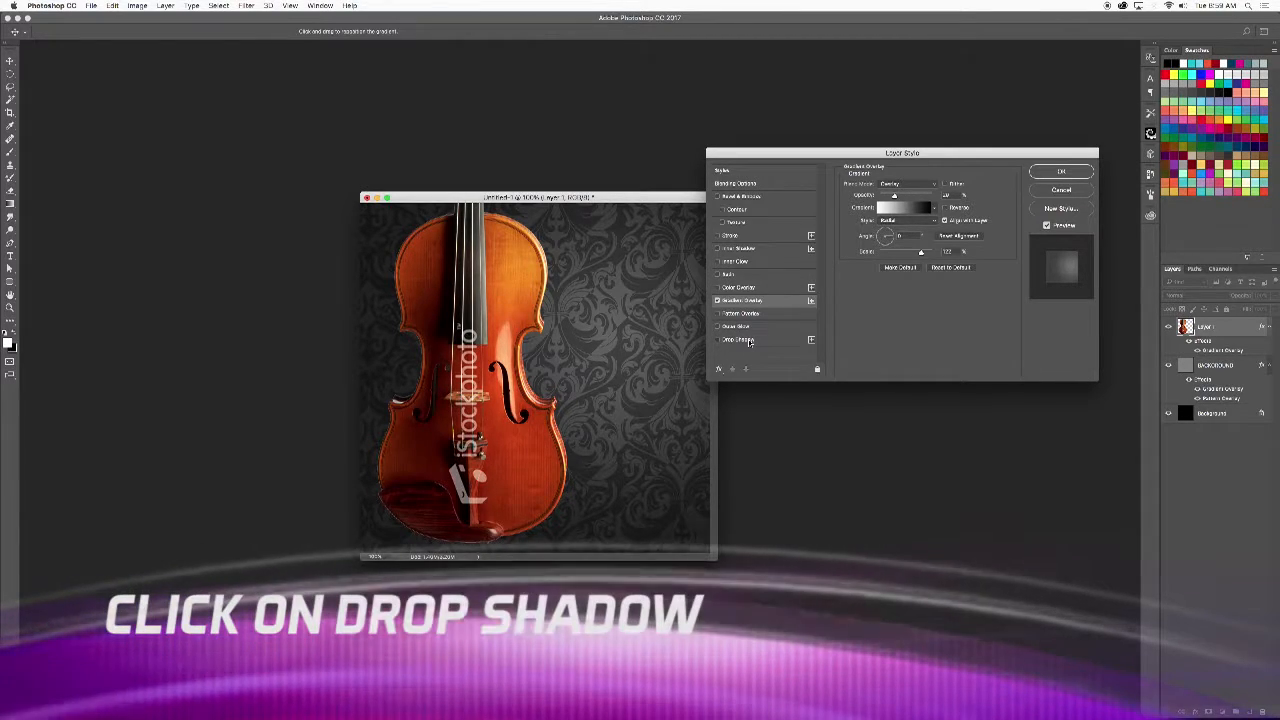
click(752, 340)
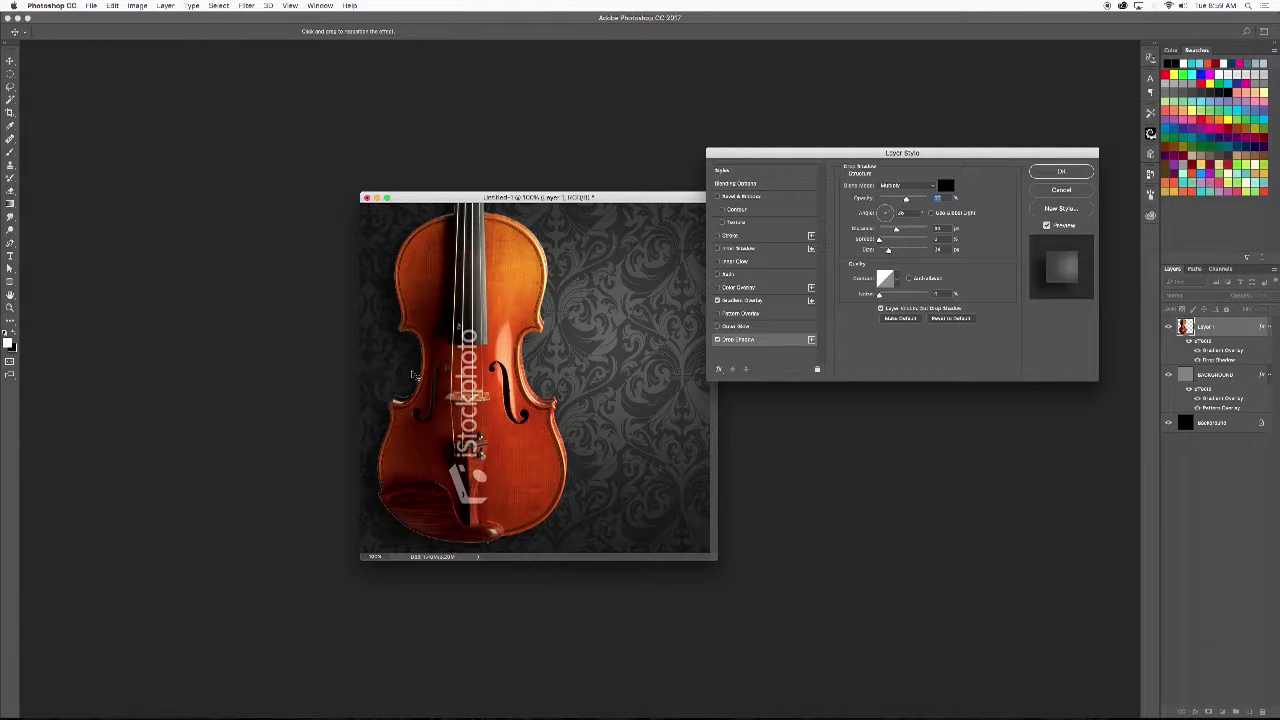
drag(395, 364, 561, 372)
drag(517, 368, 471, 355)
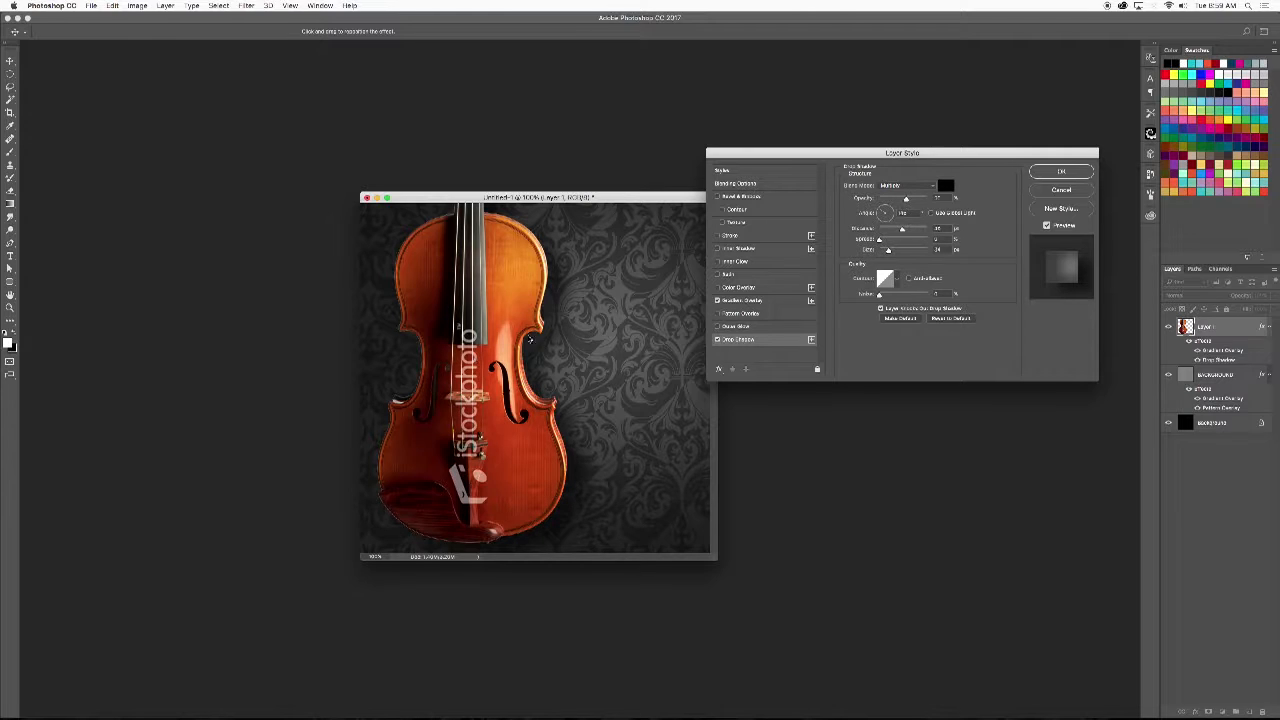
drag(889, 251, 884, 253)
drag(586, 331, 577, 322)
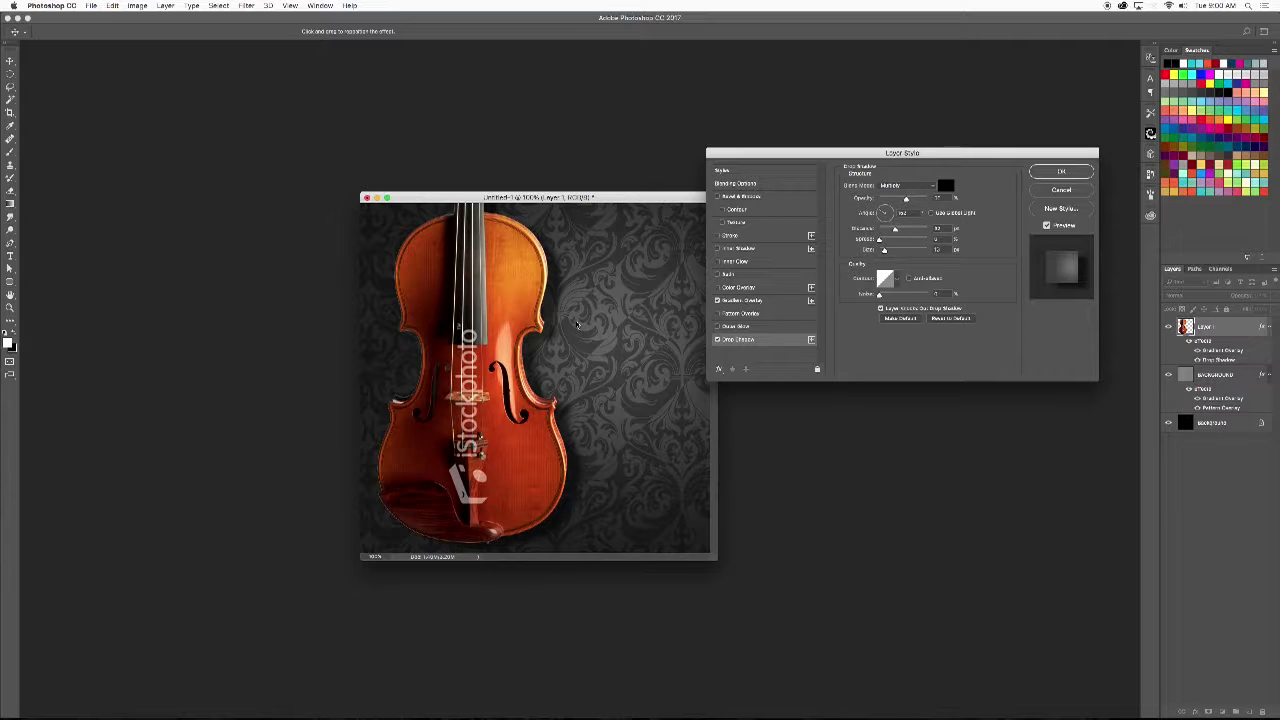
- Compare the violin with and without its Drop Shadow and Gradient Overlay, and apply the layer styles
click(717, 340)
click(717, 340)
click(717, 340)
click(717, 340)
click(717, 300)
click(717, 300)
click(716, 340)
click(716, 340)
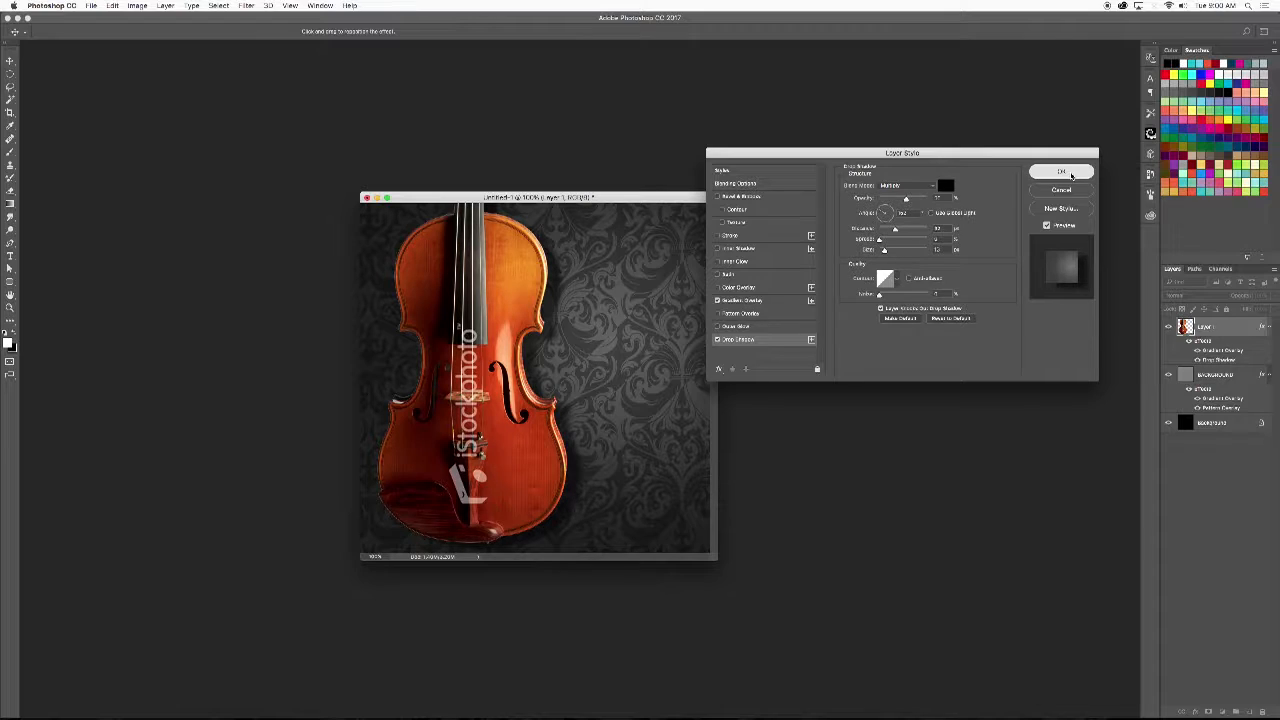
click(1062, 173)
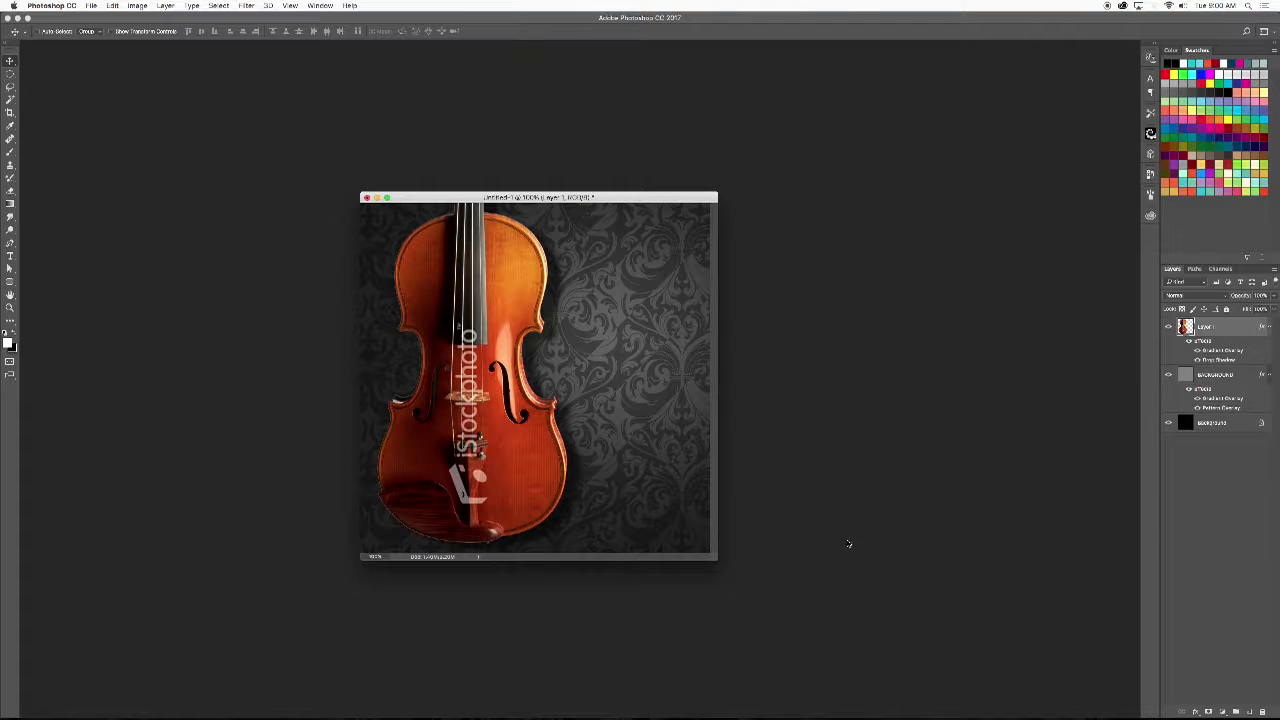
- Set up the Type tool with the Times Regular font at 36 pt
key(t)
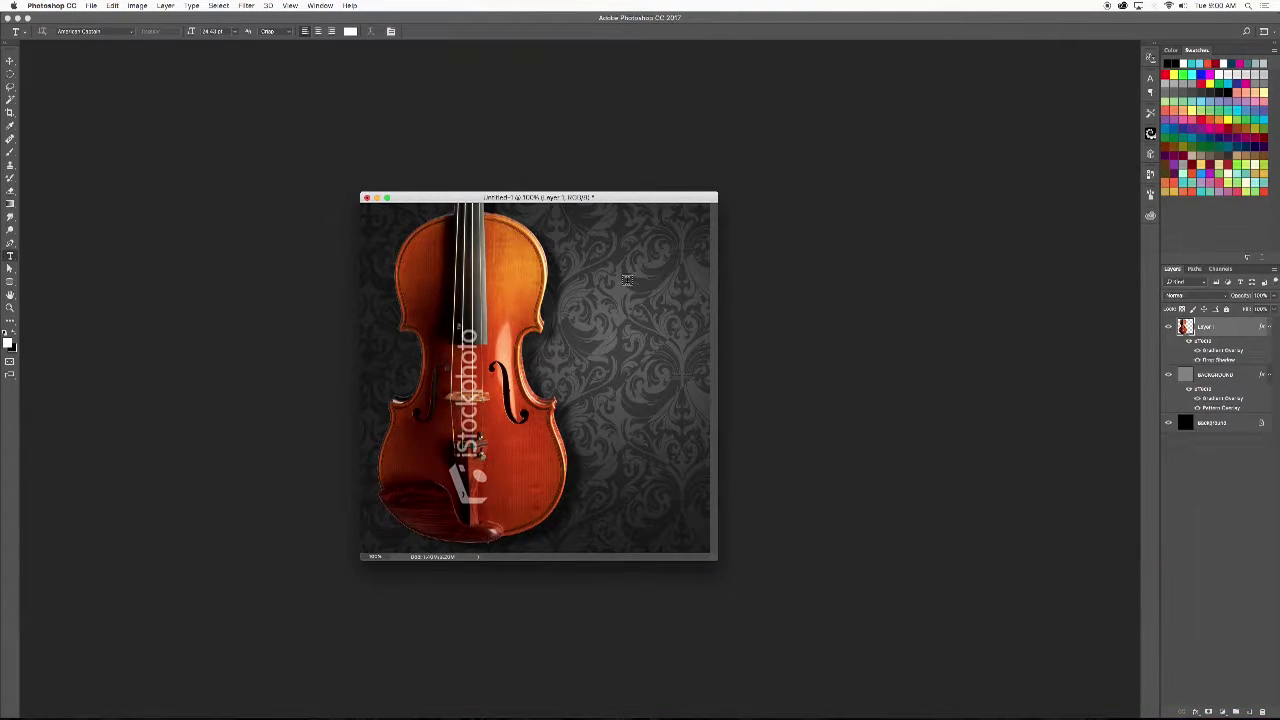
click(131, 31)
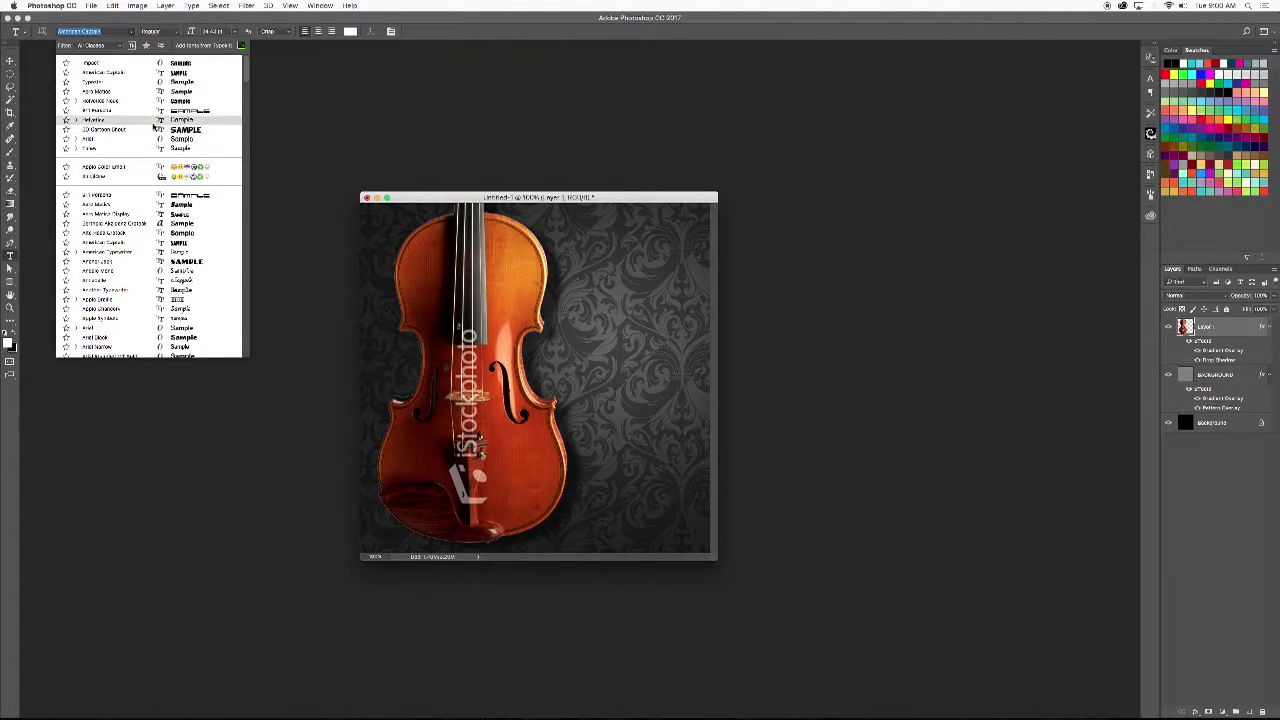
click(102, 150)
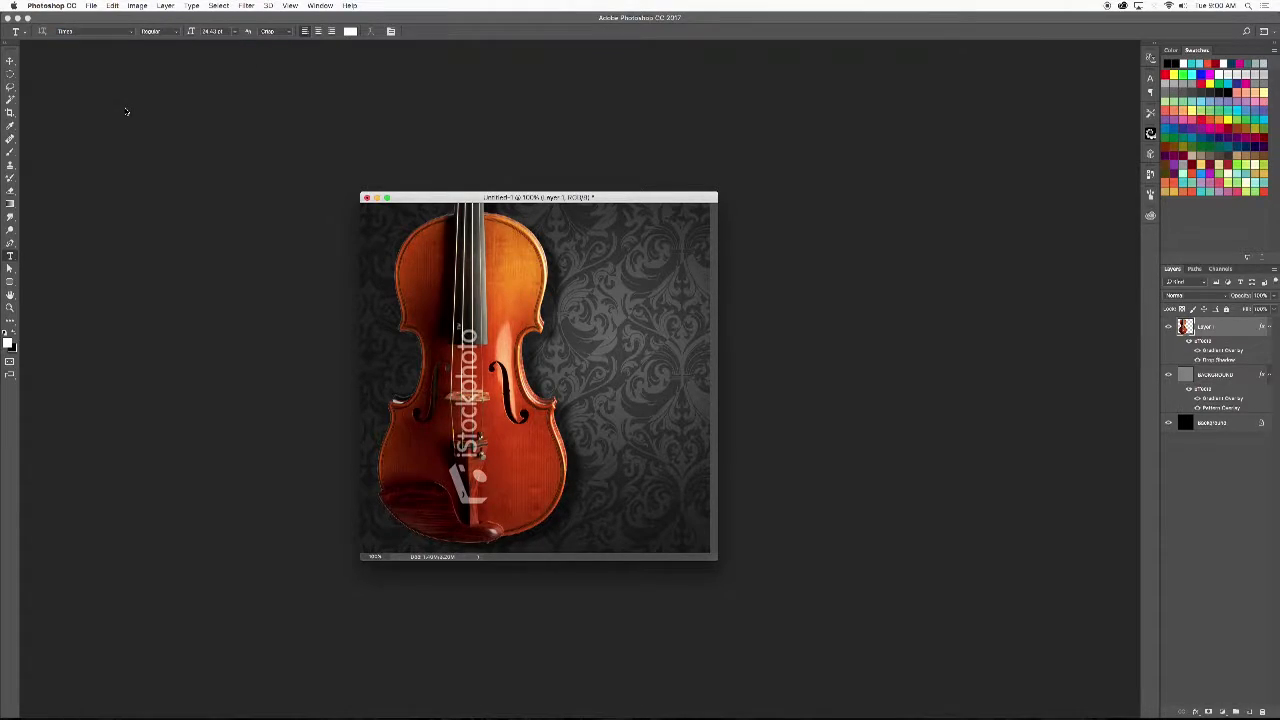
click(237, 33)
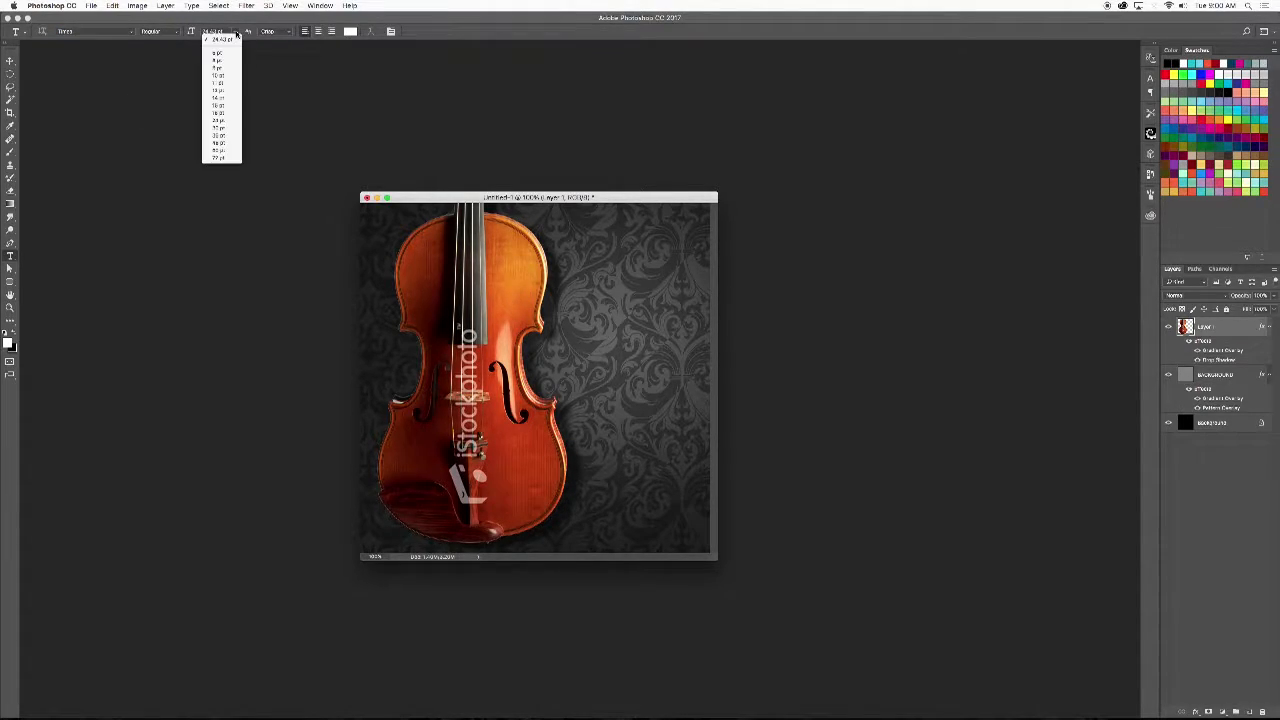
click(218, 136)
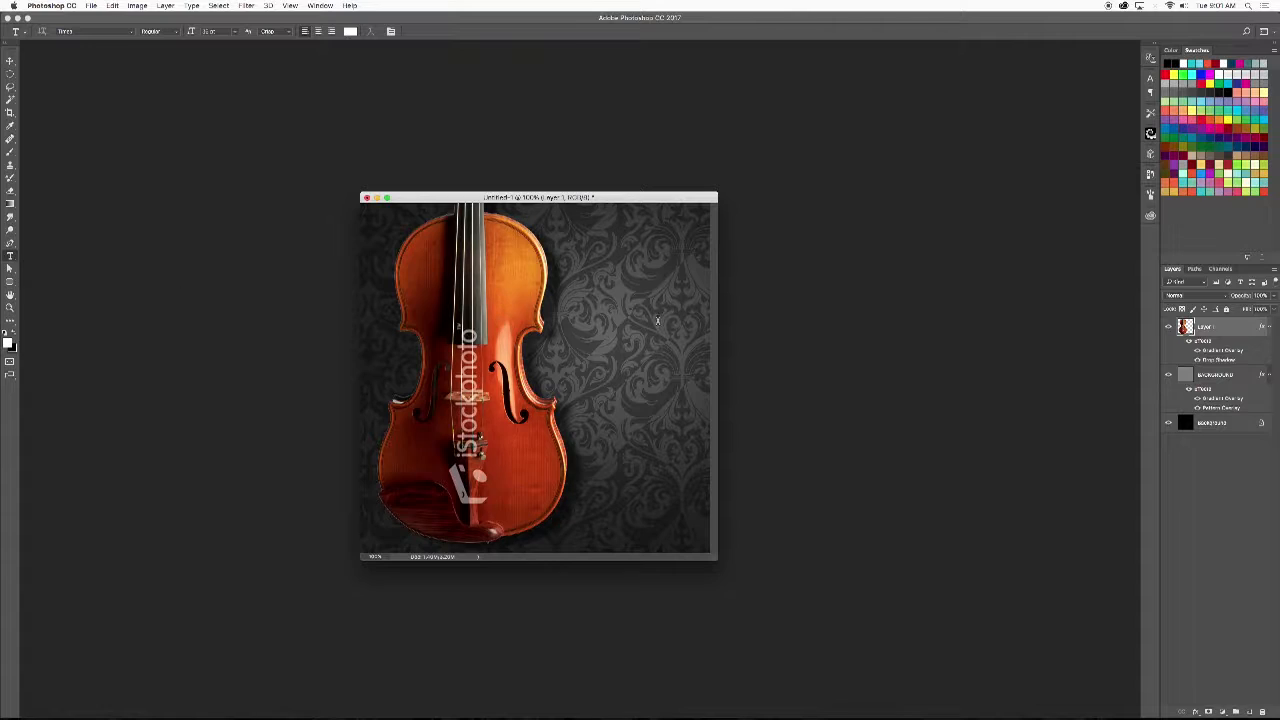
- Add white centered text over the damask reading "LEARN FROM", "THE" and "MASTERS" on three lines
click(576, 338)
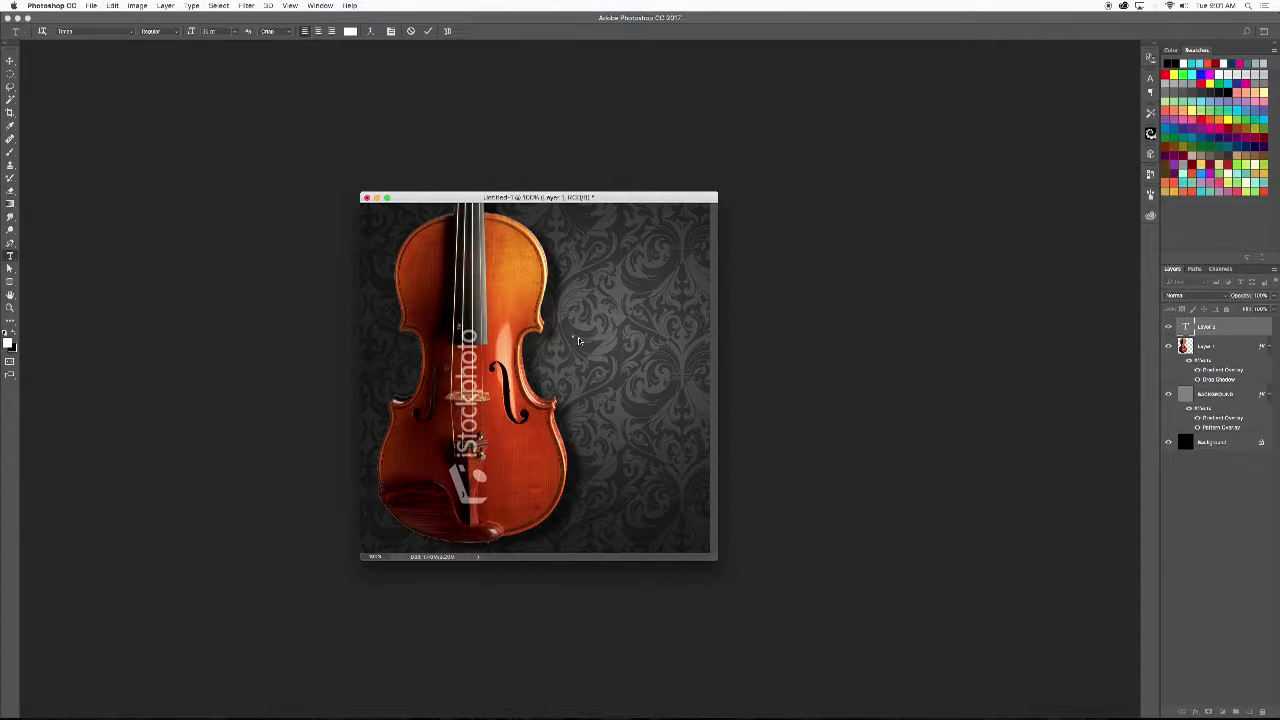
text(learn)
text(LEARN)
key(BackSpace)
key(BackSpace)
key(BackSpace)
key(BackSpace)
key(BackSpace)
text(LEARN FROM T)
key(BackSpace)
key(BackSpace)
key(Return)
text(THE)
key(Return)
text(MASTERS)
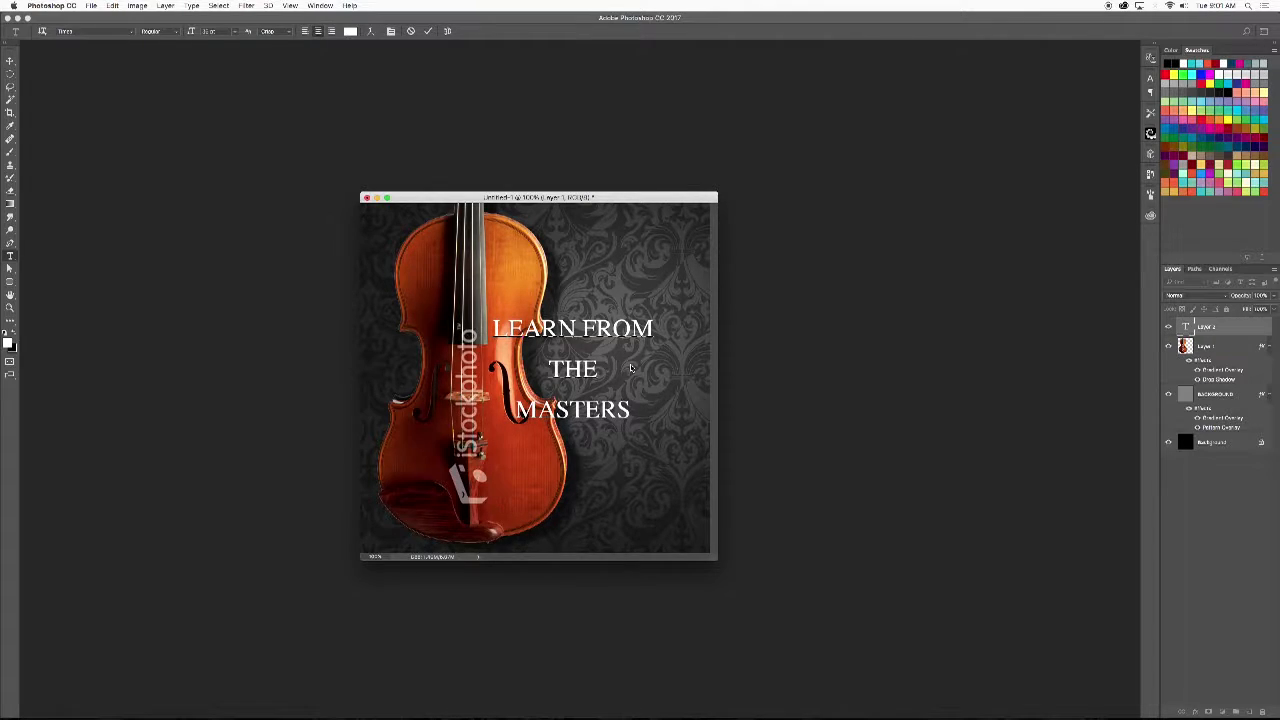
- Tighten the leading of the three text lines and move the text block to the right of the violin
key(super+a)
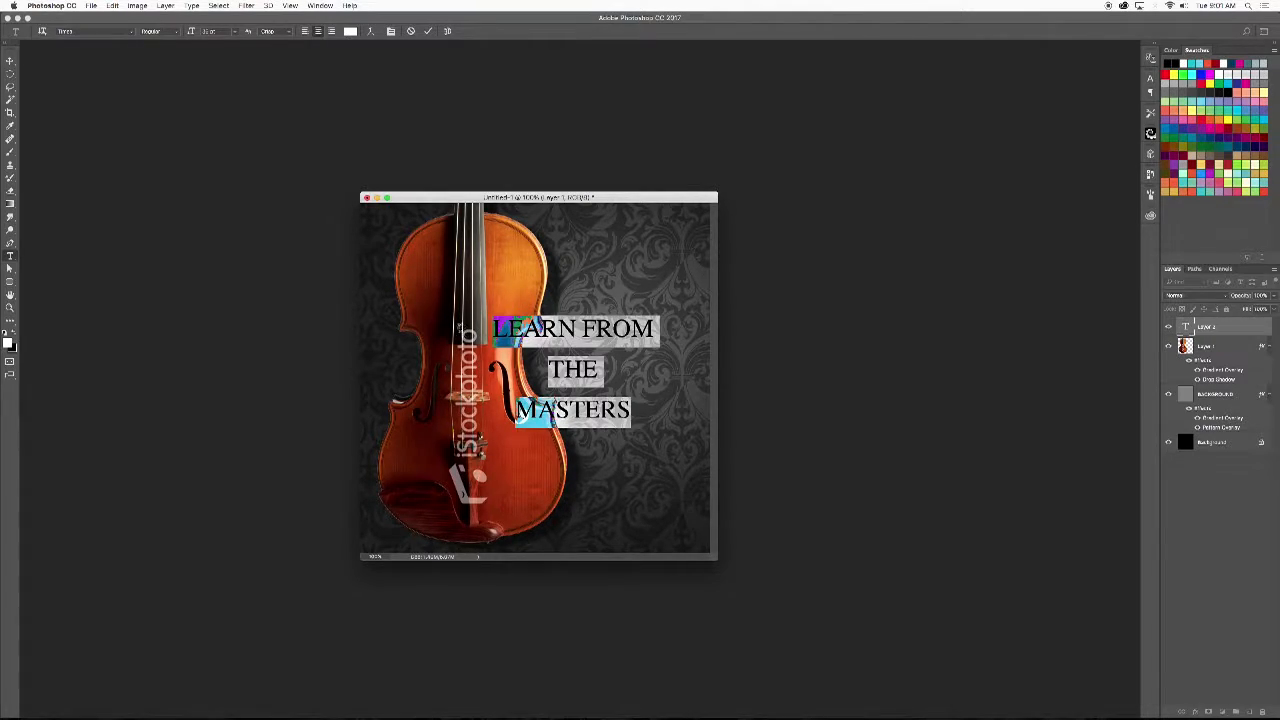
key(alt+Up)
key(alt+Up)
key(alt+Up)
key(alt+Up)
key(alt+Up)
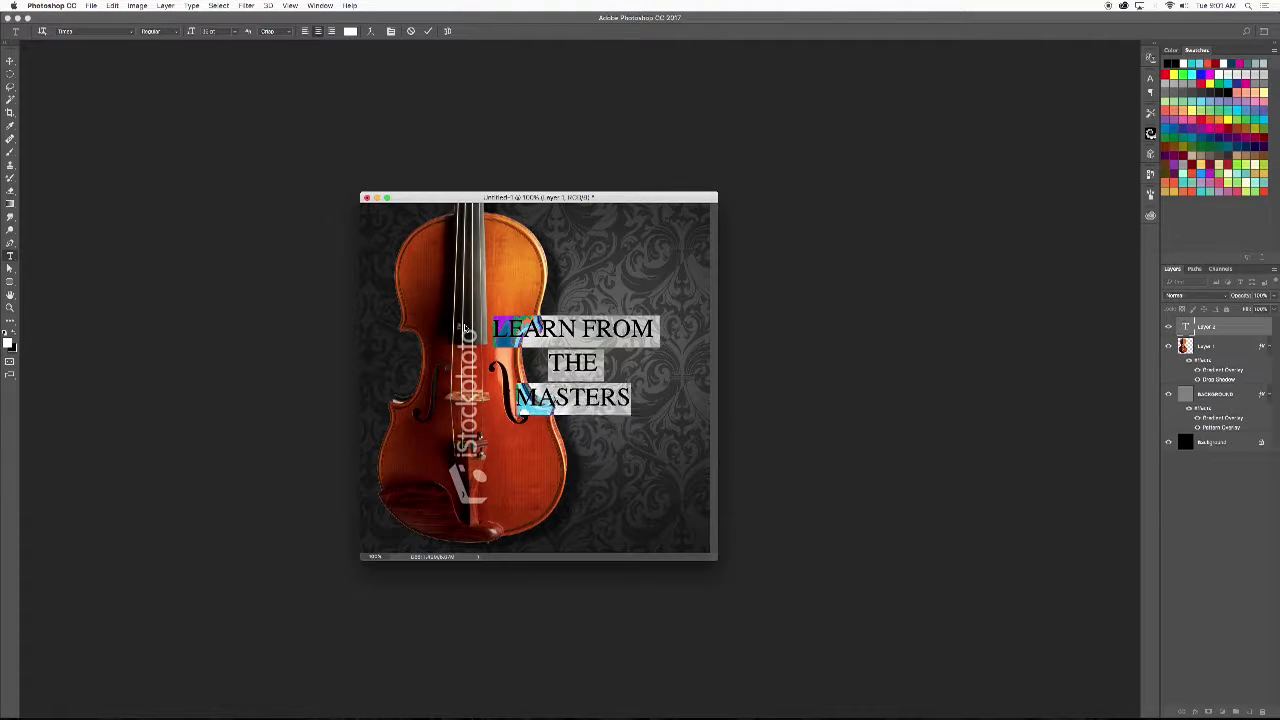
key(alt+Up)
key(alt+Up)
key(alt+Up)
key(alt+Up)
key(alt+Up)
key(alt+Up)
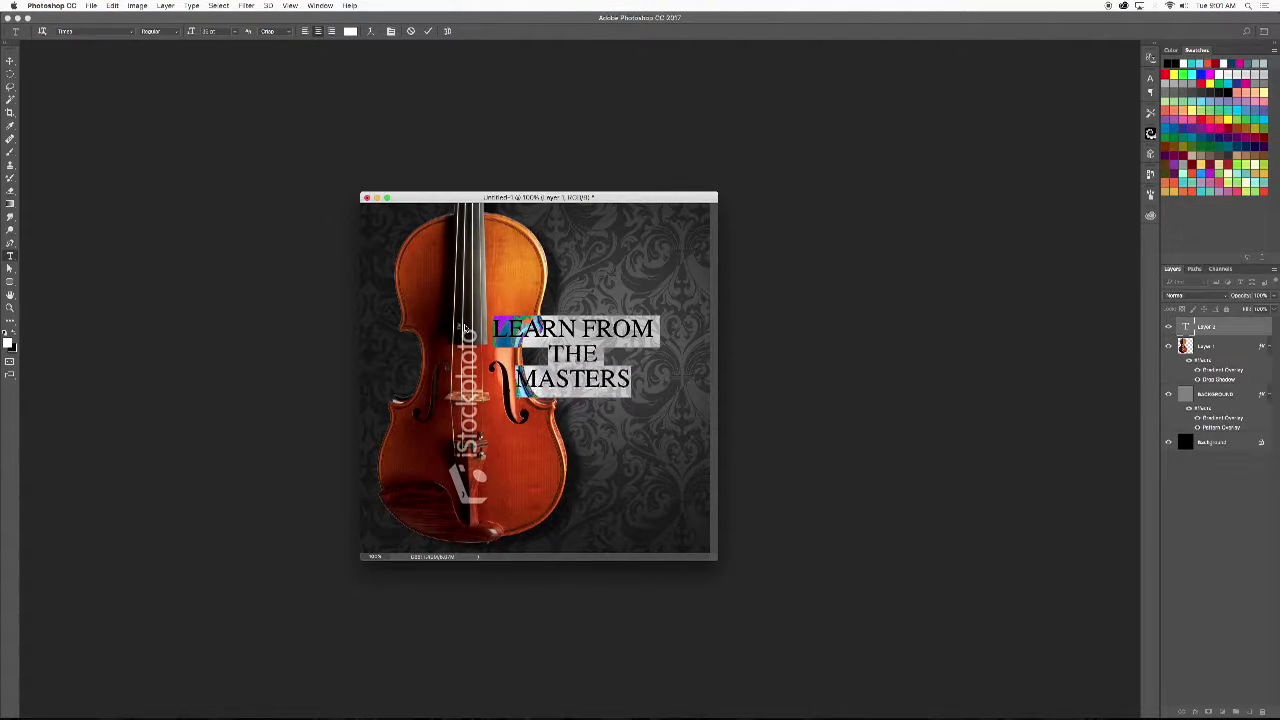
key(alt+Up)
key(alt+Up)
key(alt+Up)
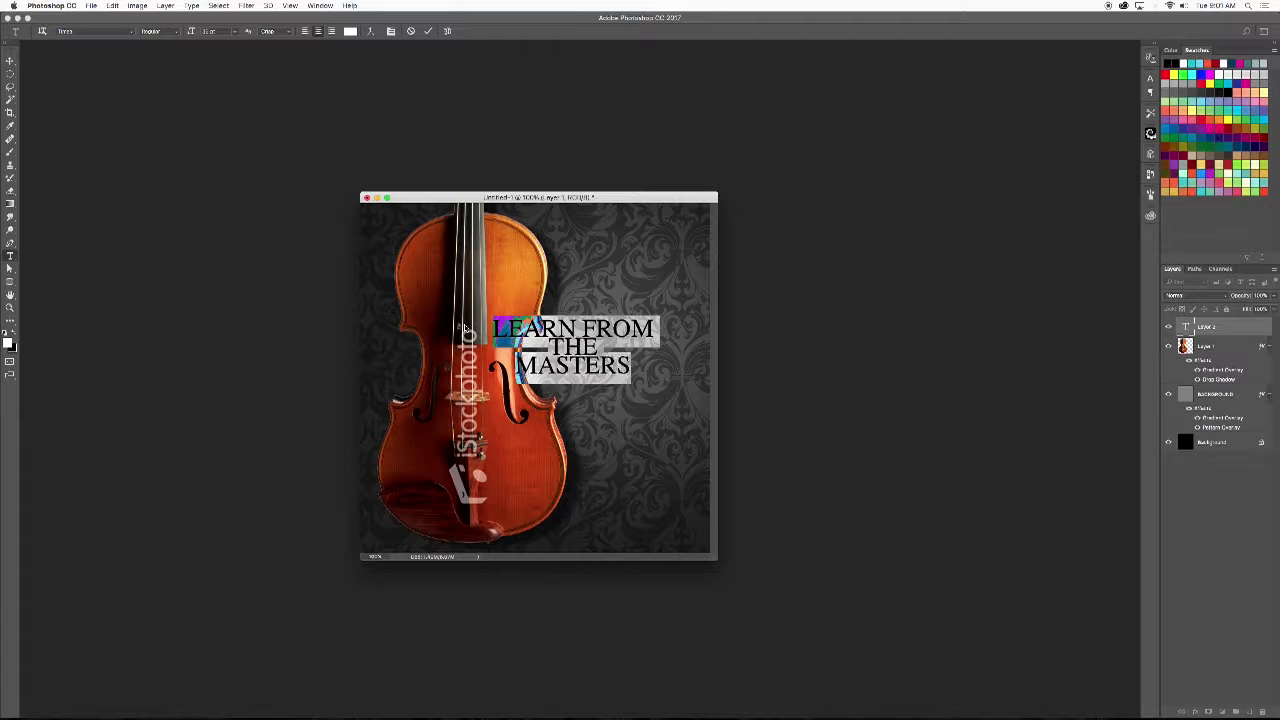
click(10, 61)
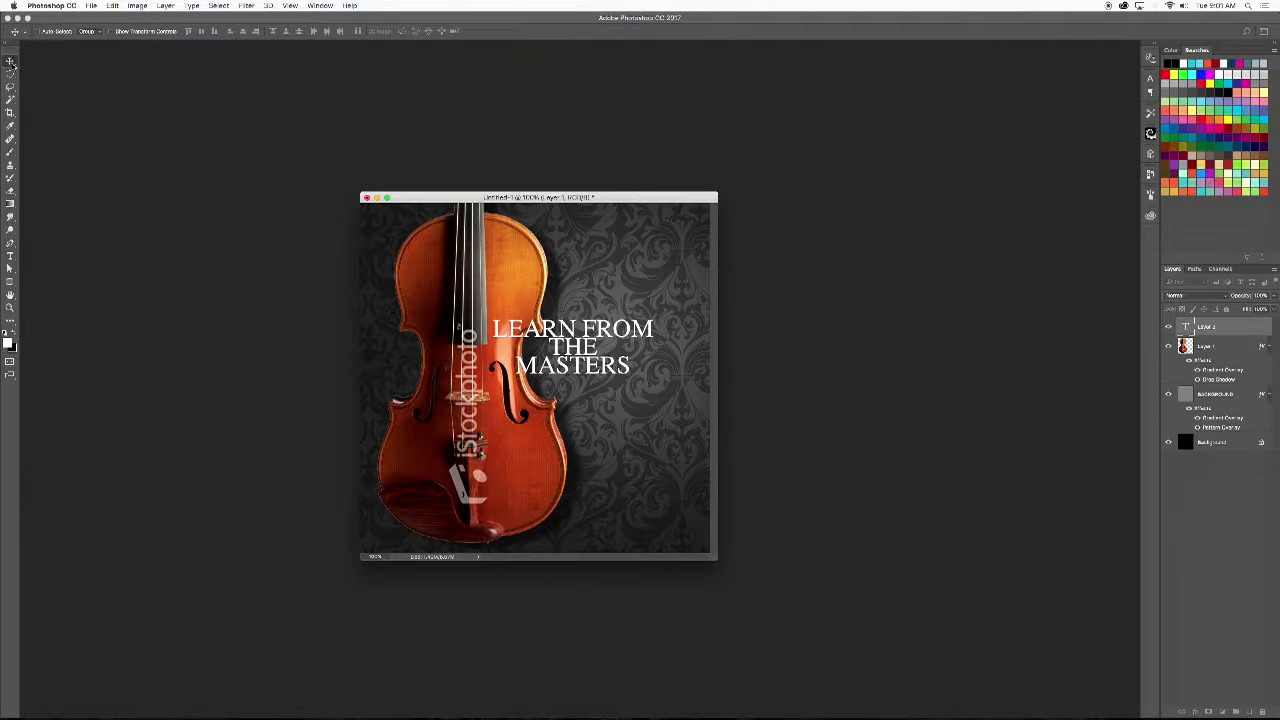
drag(598, 330, 640, 347)
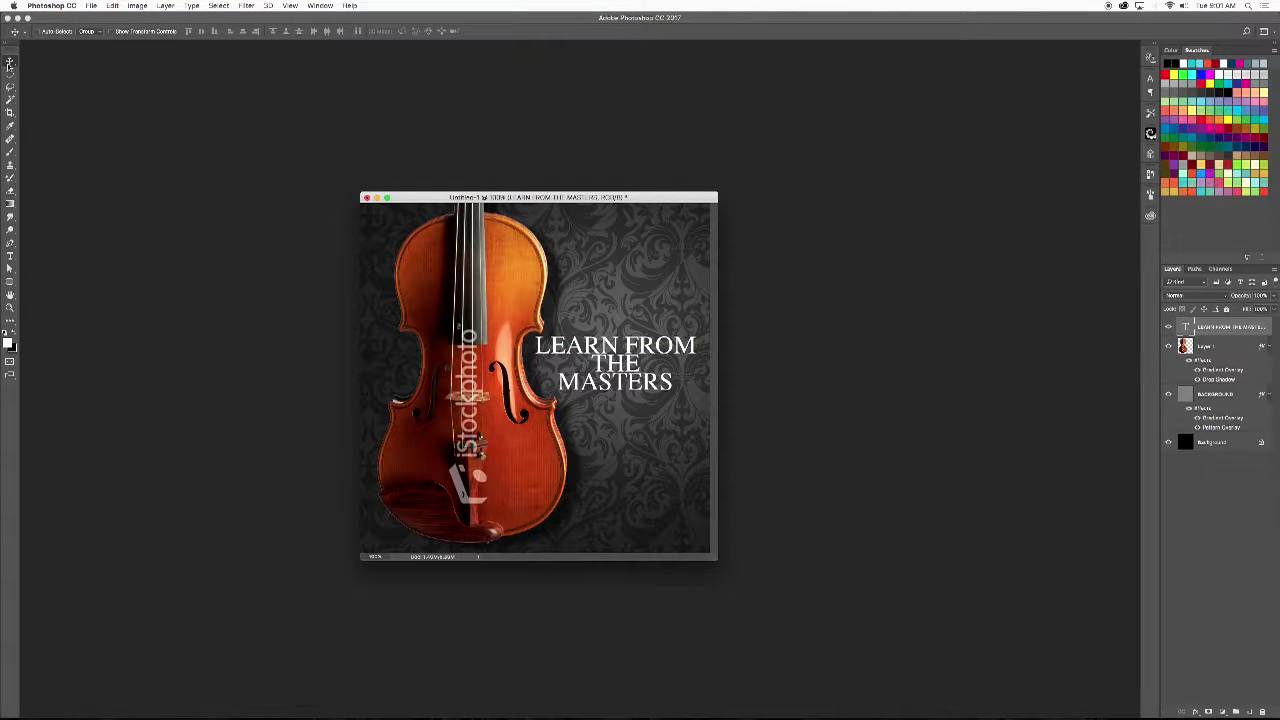